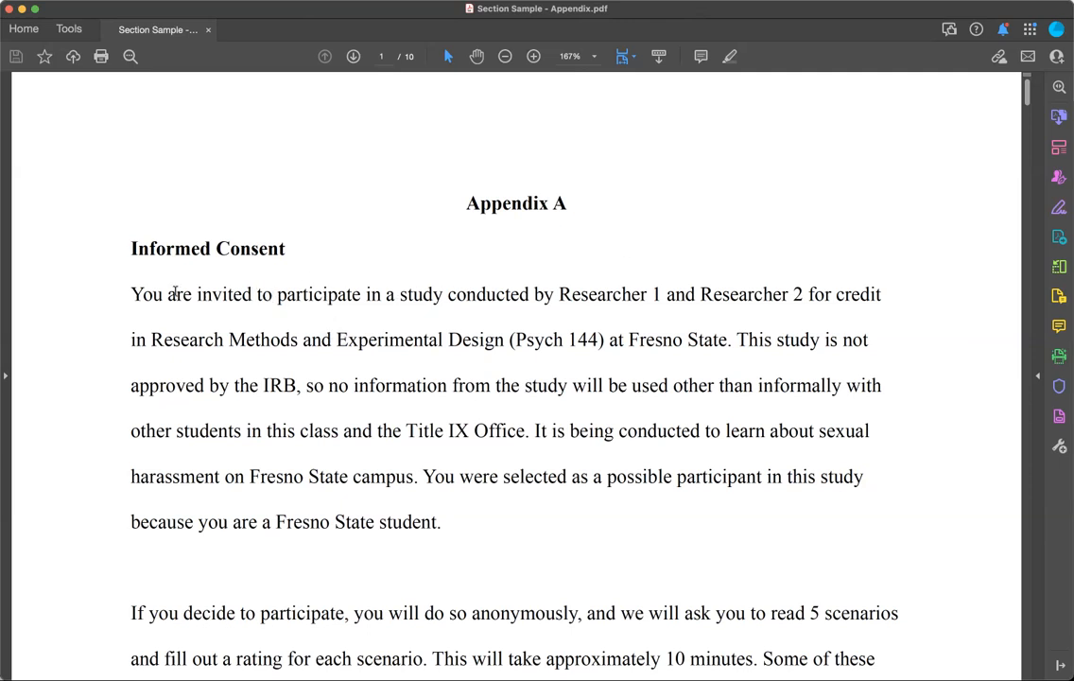
{"action": "scroll", "coordinate": [305, 324], "scroll_direction": "down", "scroll_amount": 5}
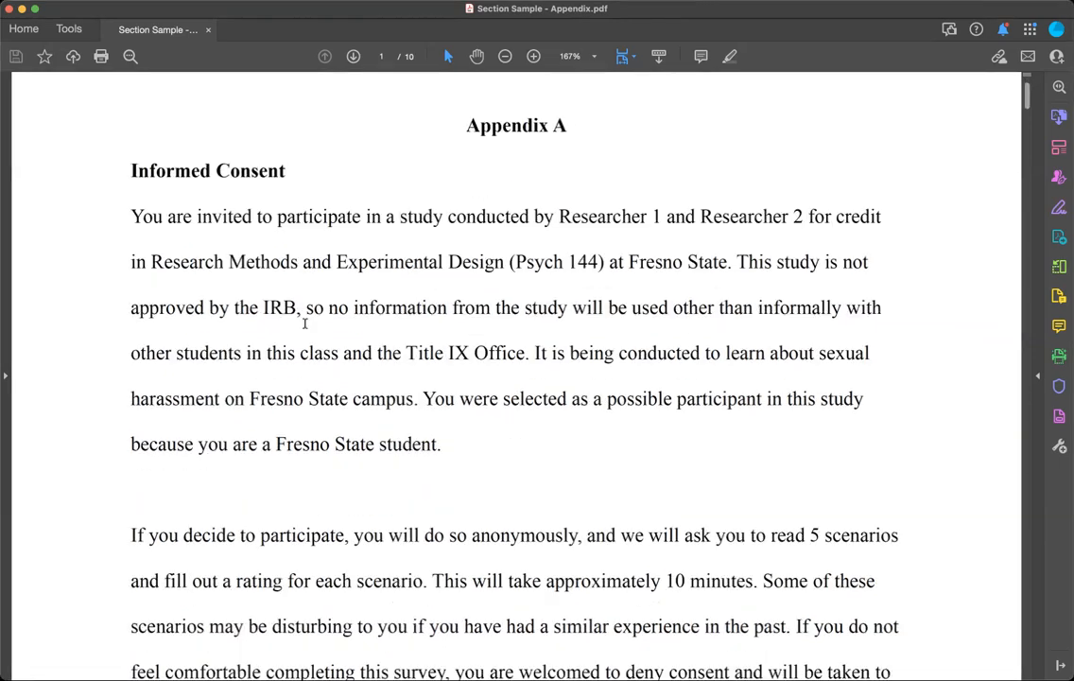
{"action": "scroll", "coordinate": [304, 324], "scroll_direction": "down", "scroll_amount": 5}
{"action": "scroll", "coordinate": [304, 324], "scroll_direction": "down", "scroll_amount": 5}
{"action": "scroll", "coordinate": [304, 324], "scroll_direction": "down", "scroll_amount": 3}
{"action": "scroll", "coordinate": [305, 330], "scroll_direction": "down", "scroll_amount": 4}
{"action": "scroll", "coordinate": [528, 338], "scroll_direction": "down", "scroll_amount": 5}
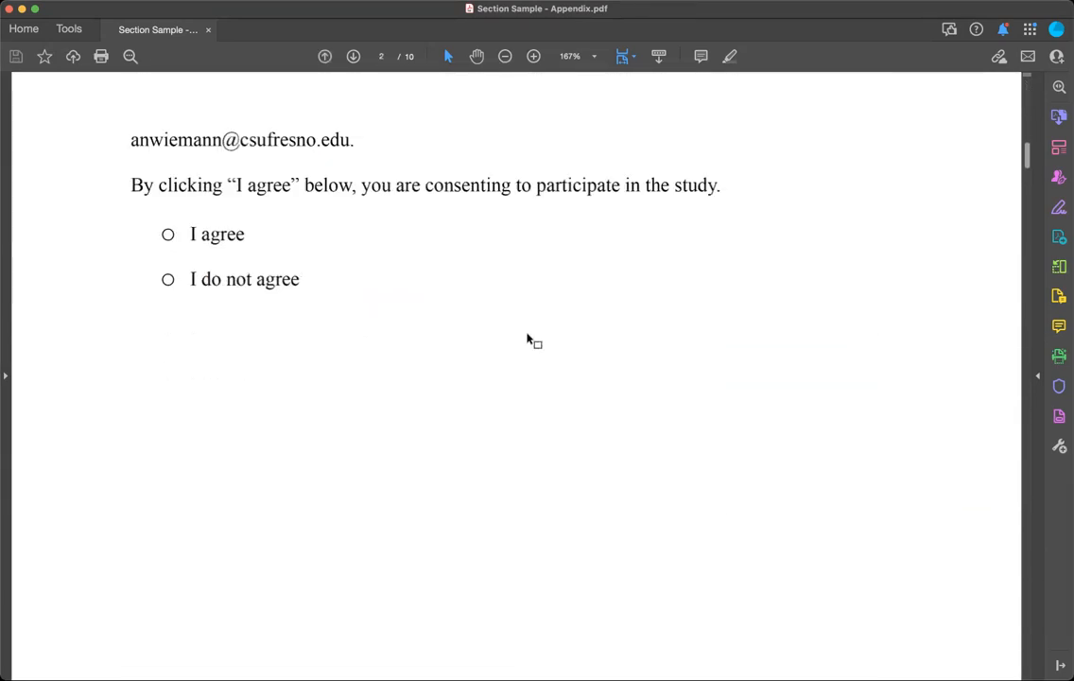
{"action": "scroll", "coordinate": [528, 339], "scroll_direction": "down", "scroll_amount": 5}
{"action": "scroll", "coordinate": [527, 339], "scroll_direction": "down", "scroll_amount": 5}
{"action": "scroll", "coordinate": [528, 338], "scroll_direction": "down", "scroll_amount": 3}
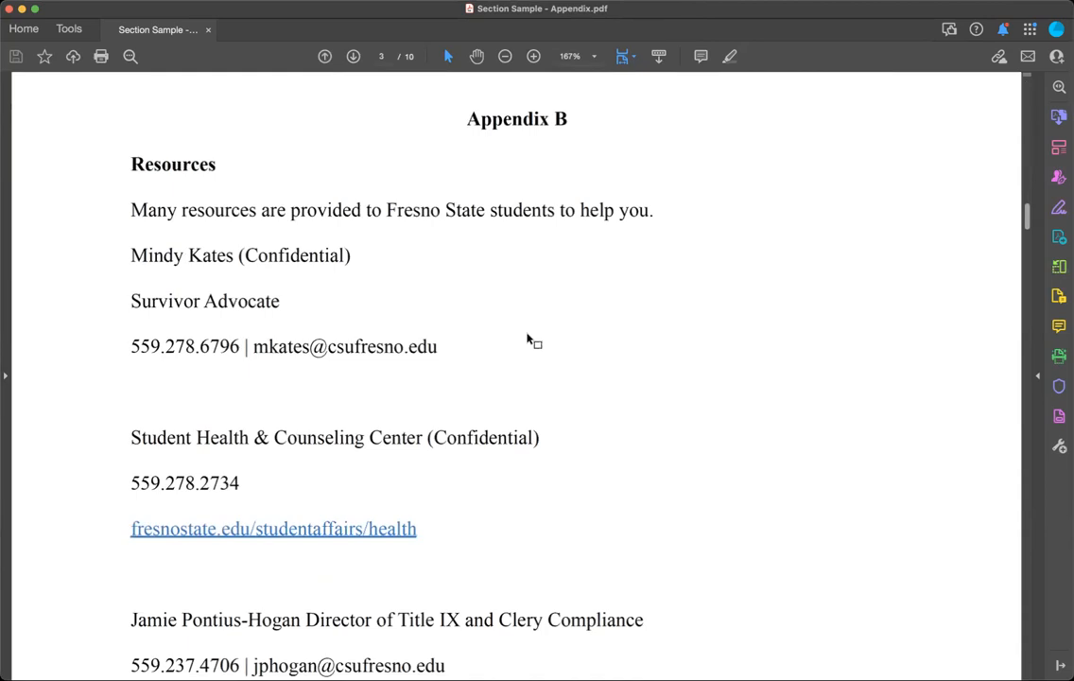
{"action": "scroll", "coordinate": [528, 339], "scroll_direction": "down", "scroll_amount": 5}
{"action": "scroll", "coordinate": [528, 339], "scroll_direction": "down", "scroll_amount": 5}
{"action": "scroll", "coordinate": [528, 338], "scroll_direction": "down", "scroll_amount": 4}
{"action": "scroll", "coordinate": [528, 339], "scroll_direction": "down", "scroll_amount": 3}
{"action": "scroll", "coordinate": [623, 274], "scroll_direction": "down", "scroll_amount": 4}
{"action": "scroll", "coordinate": [567, 284], "scroll_direction": "down", "scroll_amount": 4}
{"action": "scroll", "coordinate": [537, 289], "scroll_direction": "down", "scroll_amount": 2}
{"action": "scroll", "coordinate": [536, 289], "scroll_direction": "down", "scroll_amount": 2}
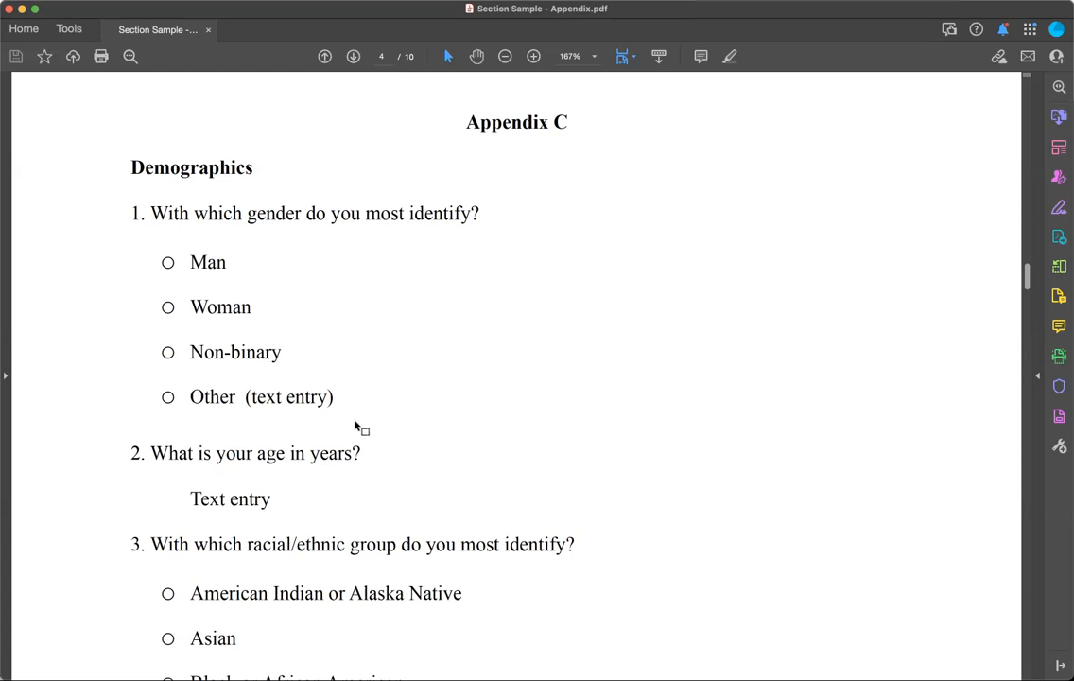
{"action": "scroll", "coordinate": [651, 328], "scroll_direction": "down", "scroll_amount": 5}
{"action": "scroll", "coordinate": [687, 327], "scroll_direction": "down", "scroll_amount": 5}
{"action": "scroll", "coordinate": [687, 326], "scroll_direction": "down", "scroll_amount": 5}
{"action": "scroll", "coordinate": [688, 326], "scroll_direction": "down", "scroll_amount": 4}
{"action": "scroll", "coordinate": [688, 326], "scroll_direction": "down", "scroll_amount": 5}
{"action": "scroll", "coordinate": [687, 327], "scroll_direction": "down", "scroll_amount": 5}
{"action": "scroll", "coordinate": [687, 326], "scroll_direction": "down", "scroll_amount": 5}
{"action": "scroll", "coordinate": [688, 327], "scroll_direction": "down", "scroll_amount": 4}
{"action": "scroll", "coordinate": [688, 326], "scroll_direction": "down", "scroll_amount": 5}
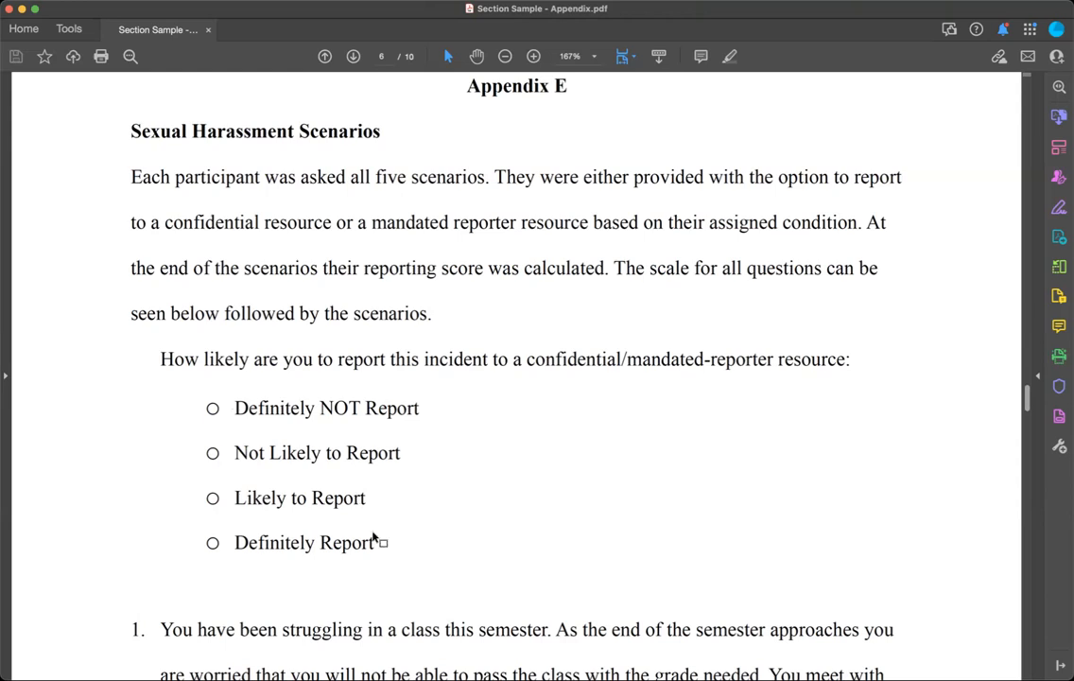
{"action": "scroll", "coordinate": [425, 250], "scroll_direction": "down", "scroll_amount": 3}
{"action": "scroll", "coordinate": [416, 246], "scroll_direction": "up", "scroll_amount": 4}
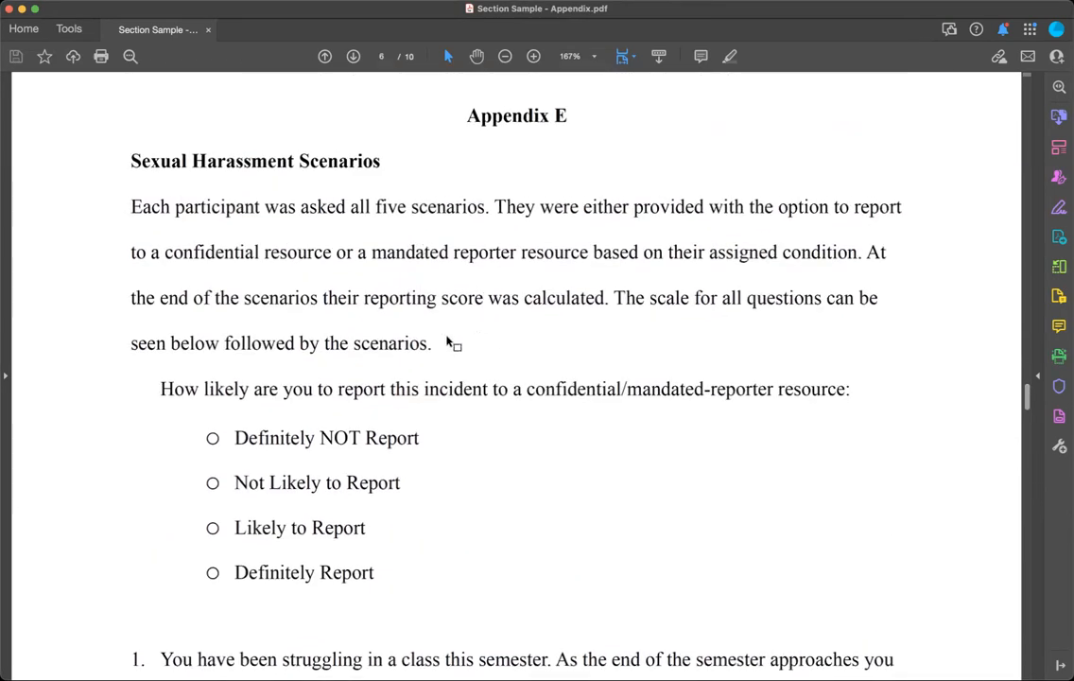
{"action": "scroll", "coordinate": [463, 358], "scroll_direction": "down", "scroll_amount": 4}
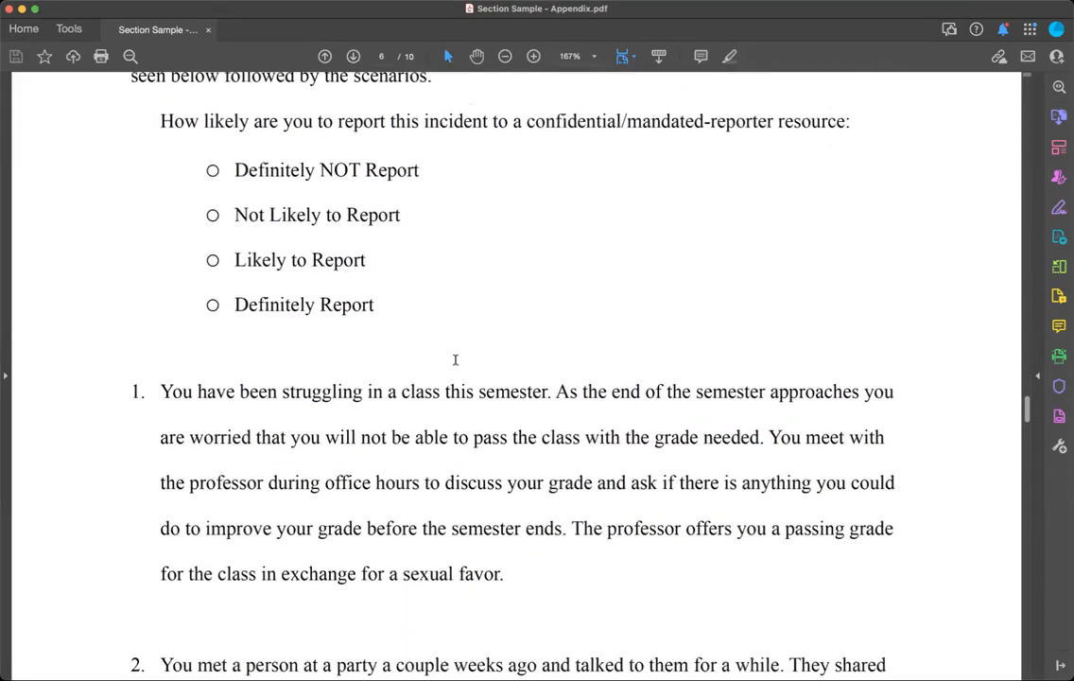
{"action": "scroll", "coordinate": [458, 360], "scroll_direction": "down", "scroll_amount": 3}
{"action": "scroll", "coordinate": [454, 365], "scroll_direction": "down", "scroll_amount": 3}
{"action": "scroll", "coordinate": [451, 365], "scroll_direction": "down", "scroll_amount": 5}
{"action": "scroll", "coordinate": [451, 365], "scroll_direction": "down", "scroll_amount": 5}
{"action": "scroll", "coordinate": [451, 365], "scroll_direction": "down", "scroll_amount": 5}
{"action": "scroll", "coordinate": [451, 365], "scroll_direction": "down", "scroll_amount": 4}
{"action": "scroll", "coordinate": [450, 357], "scroll_direction": "down", "scroll_amount": 2}
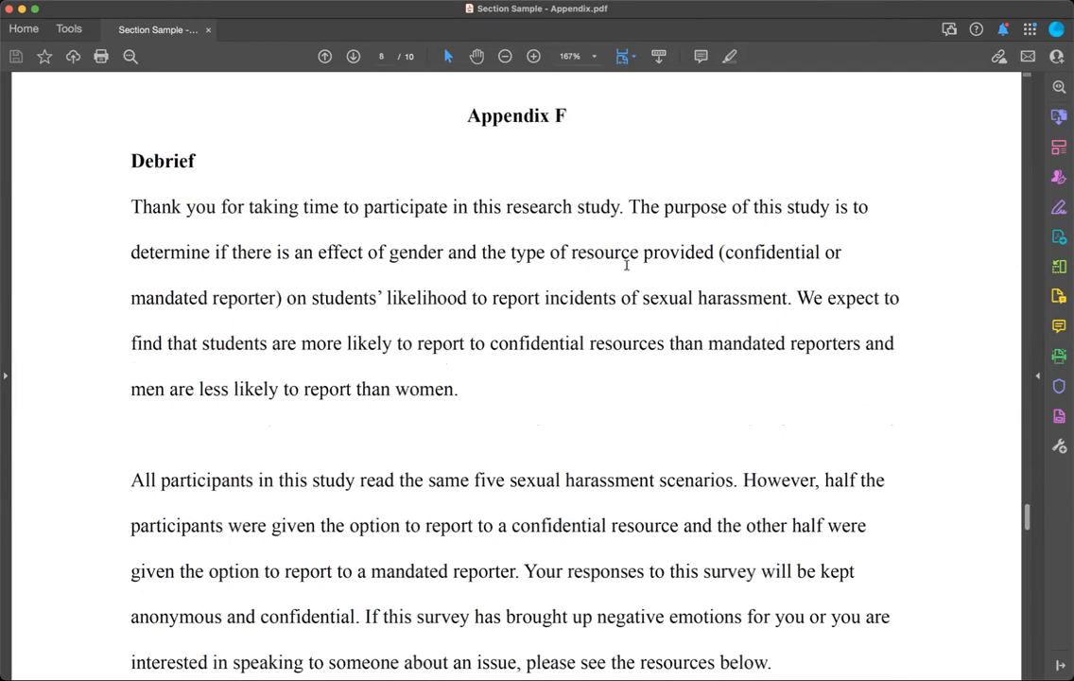
{"action": "scroll", "coordinate": [754, 270], "scroll_direction": "down", "scroll_amount": 3}
{"action": "scroll", "coordinate": [756, 274], "scroll_direction": "down", "scroll_amount": 6}
{"action": "scroll", "coordinate": [756, 276], "scroll_direction": "down", "scroll_amount": 5}
{"action": "scroll", "coordinate": [757, 274], "scroll_direction": "down", "scroll_amount": 5}
{"action": "scroll", "coordinate": [757, 275], "scroll_direction": "down", "scroll_amount": 5}
{"action": "scroll", "coordinate": [756, 274], "scroll_direction": "down", "scroll_amount": 6}
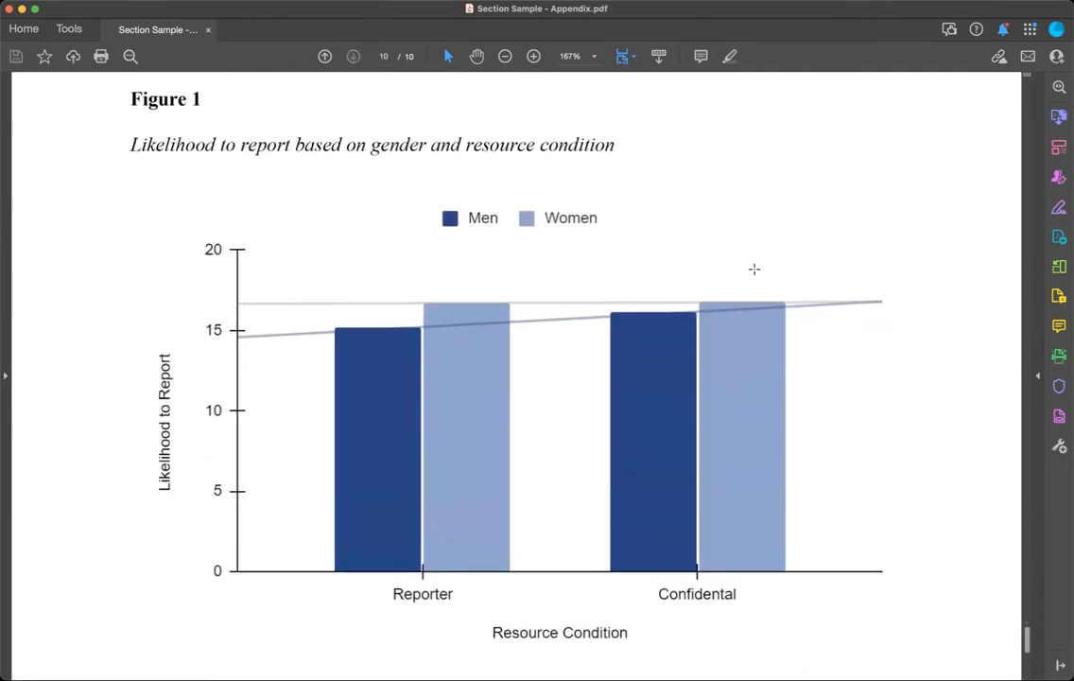
{"action": "scroll", "coordinate": [756, 265], "scroll_direction": "down", "scroll_amount": 2}
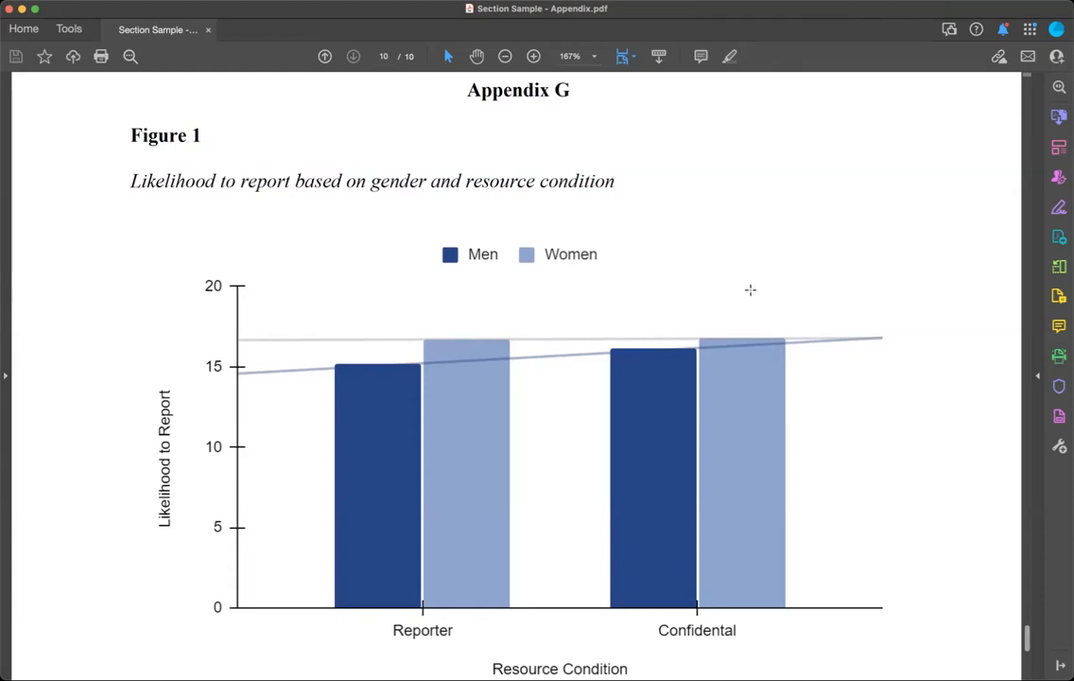
{"action": "scroll", "coordinate": [752, 288], "scroll_direction": "down", "scroll_amount": 2}
{"action": "scroll", "coordinate": [751, 289], "scroll_direction": "down", "scroll_amount": 2}
{"action": "scroll", "coordinate": [751, 290], "scroll_direction": "down", "scroll_amount": 2}
{"action": "scroll", "coordinate": [750, 290], "scroll_direction": "up", "scroll_amount": 2}
{"action": "scroll", "coordinate": [750, 289], "scroll_direction": "up", "scroll_amount": 3}
{"action": "scroll", "coordinate": [751, 290], "scroll_direction": "up", "scroll_amount": 2}
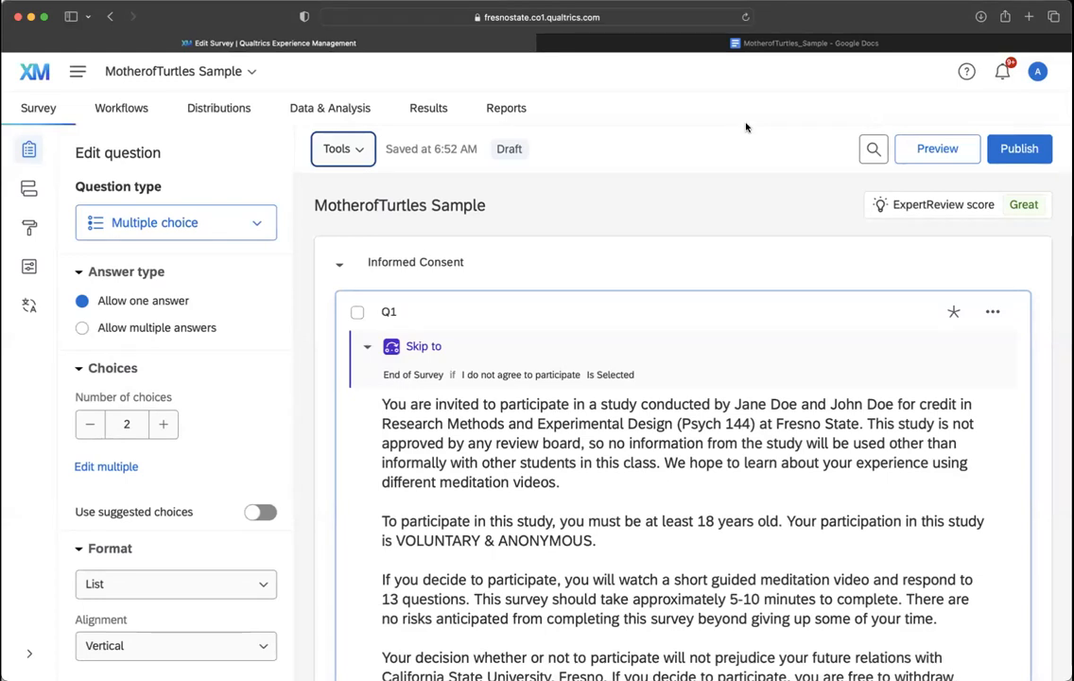
Export the MotherofTurtles Sample survey to Word via Tools > Import/Export and switch to Google Docs
{"action": "left_click", "coordinate": [359, 151]}
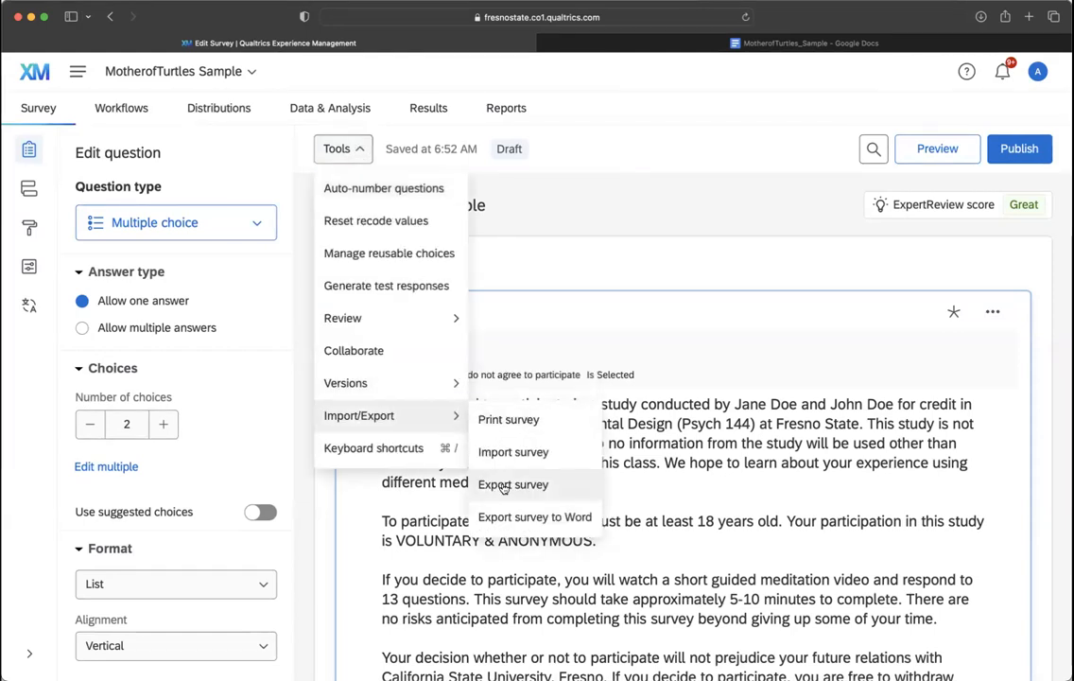
{"action": "mouse_move", "coordinate": [360, 415]}
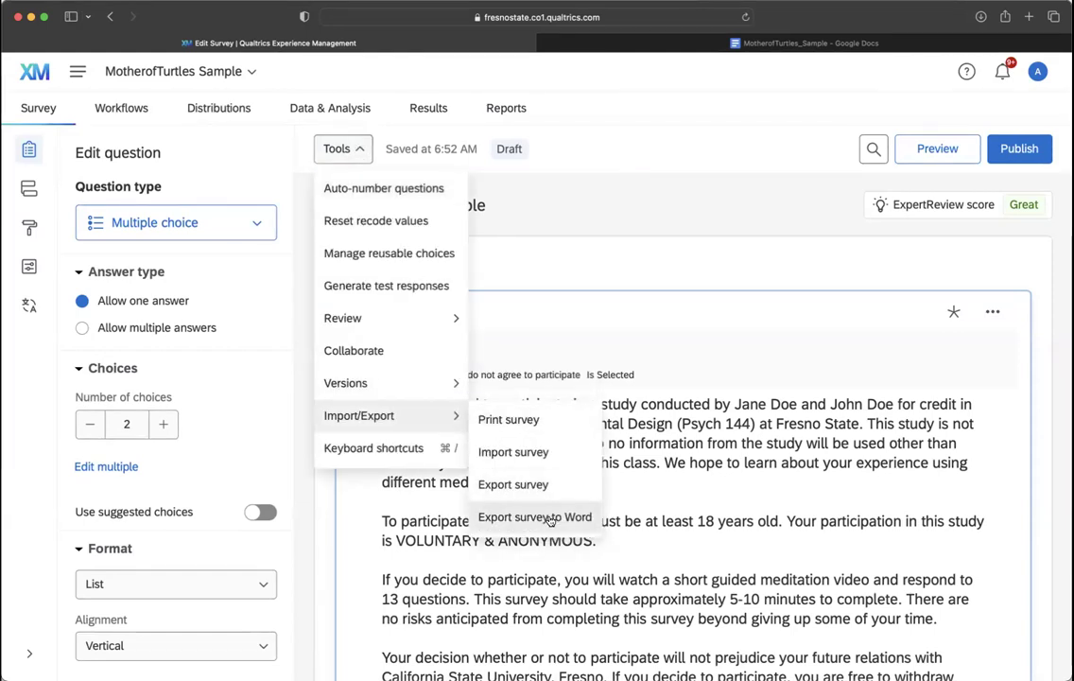
{"action": "left_click", "coordinate": [548, 518]}
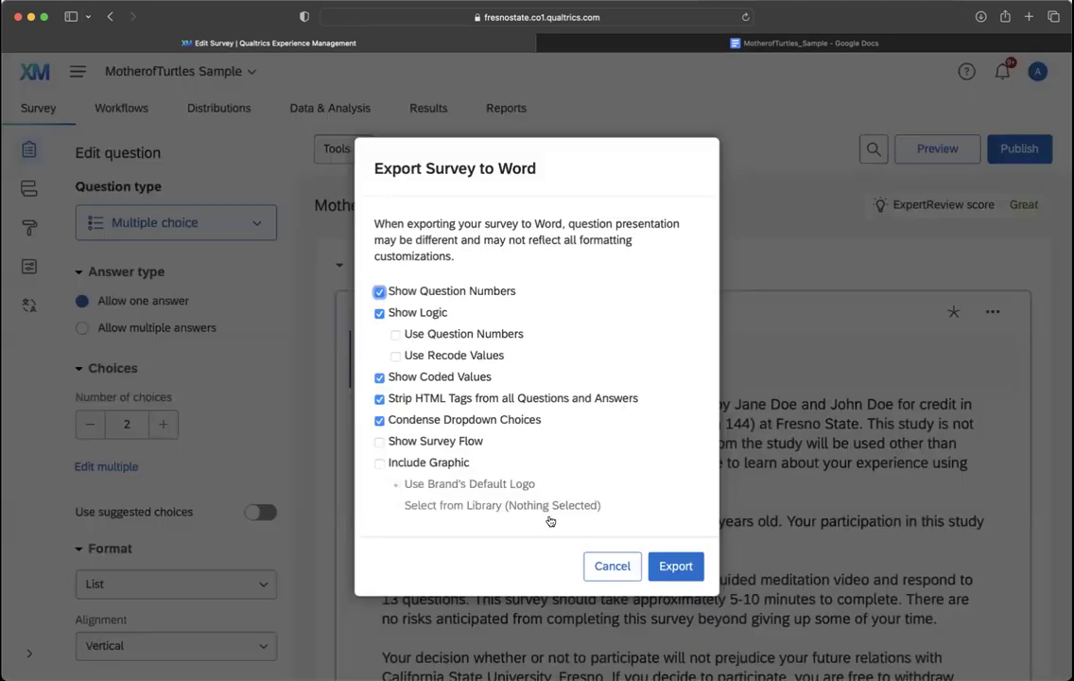
{"action": "left_click", "coordinate": [676, 566]}
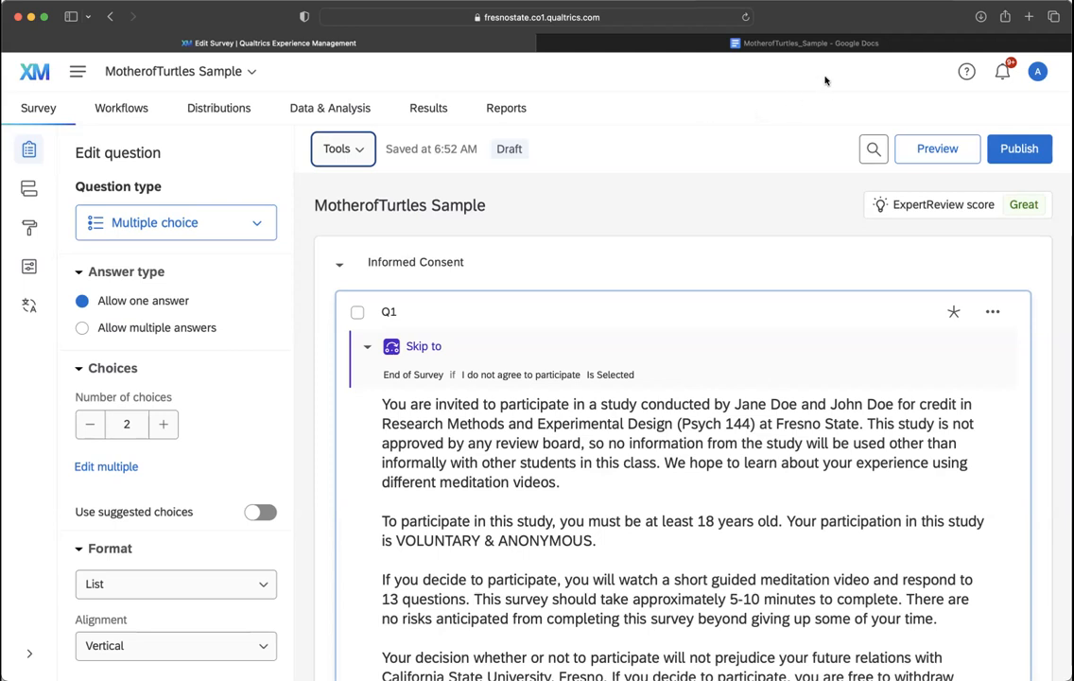
{"action": "left_click", "coordinate": [828, 44]}
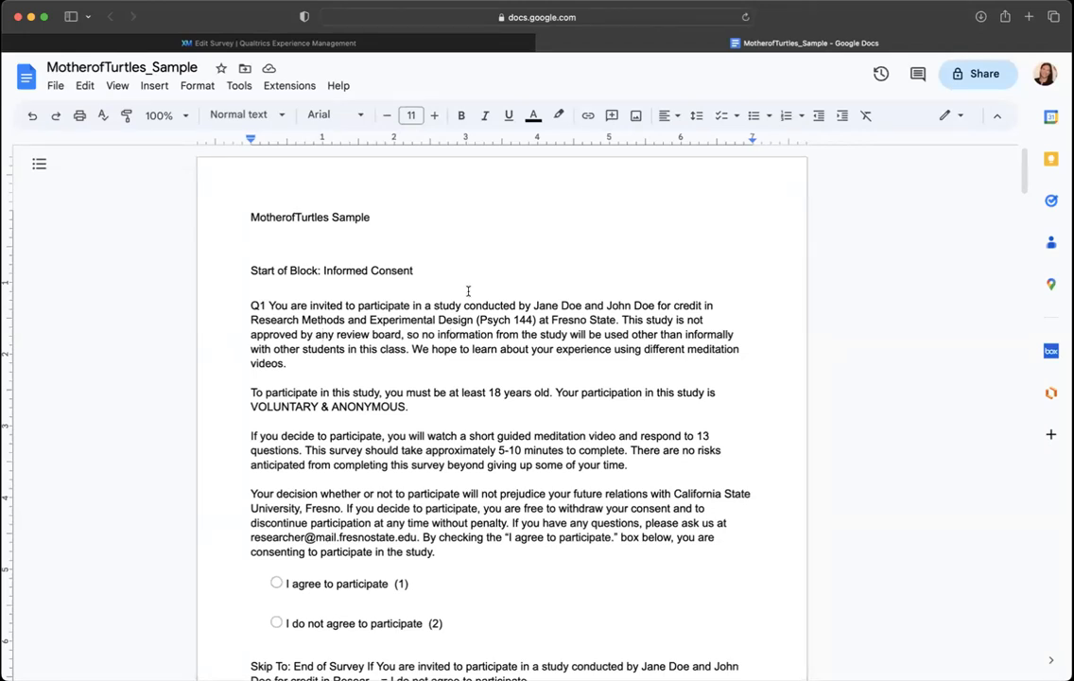
{"action": "left_click", "coordinate": [294, 245]}
{"action": "scroll", "coordinate": [473, 322], "scroll_direction": "down", "scroll_amount": 8}
{"action": "scroll", "coordinate": [485, 323], "scroll_direction": "down", "scroll_amount": 4}
{"action": "scroll", "coordinate": [485, 323], "scroll_direction": "down", "scroll_amount": 3}
{"action": "scroll", "coordinate": [485, 323], "scroll_direction": "down", "scroll_amount": 4}
{"action": "scroll", "coordinate": [485, 323], "scroll_direction": "down", "scroll_amount": 4}
{"action": "scroll", "coordinate": [485, 323], "scroll_direction": "down", "scroll_amount": 4}
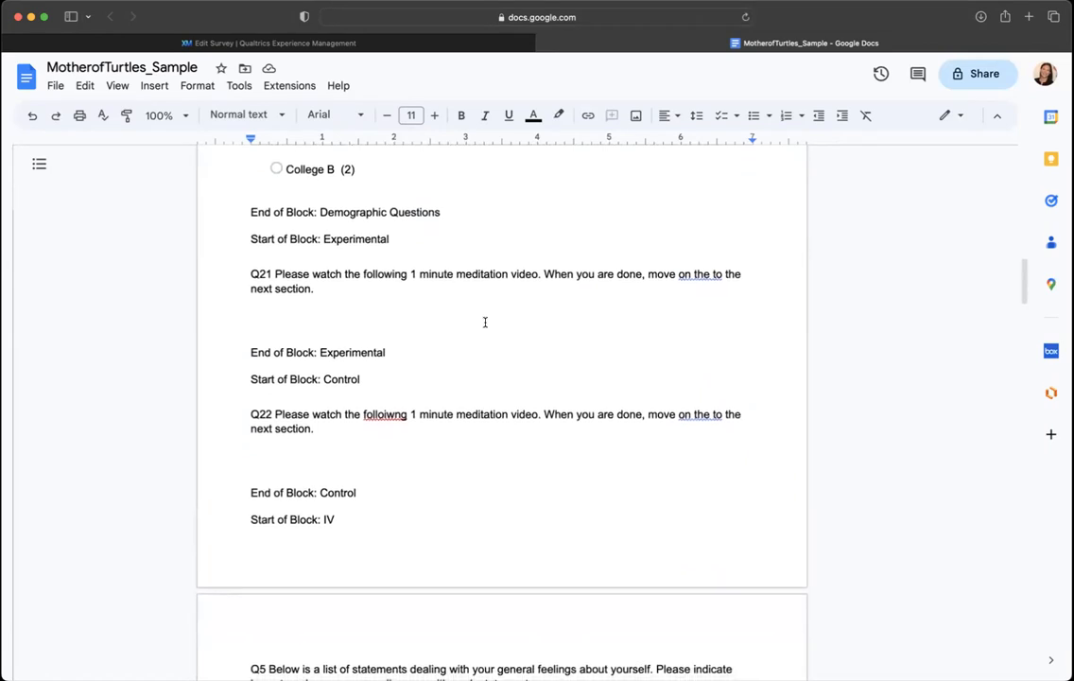
{"action": "scroll", "coordinate": [485, 322], "scroll_direction": "down", "scroll_amount": 5}
{"action": "scroll", "coordinate": [485, 323], "scroll_direction": "down", "scroll_amount": 2}
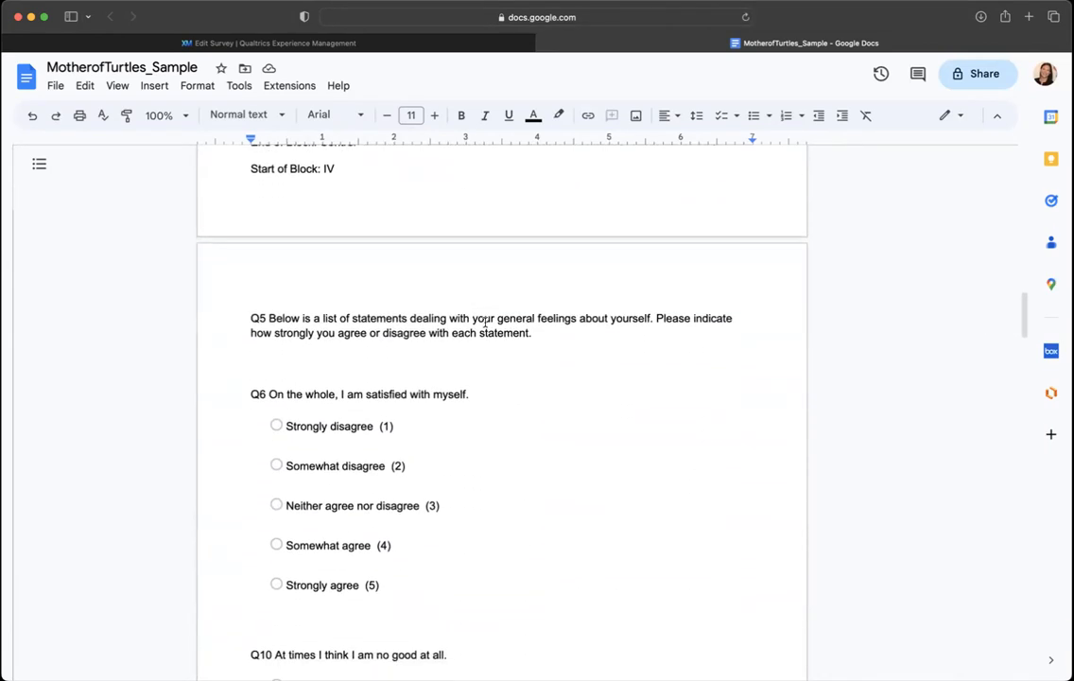
{"action": "scroll", "coordinate": [485, 322], "scroll_direction": "down", "scroll_amount": 4}
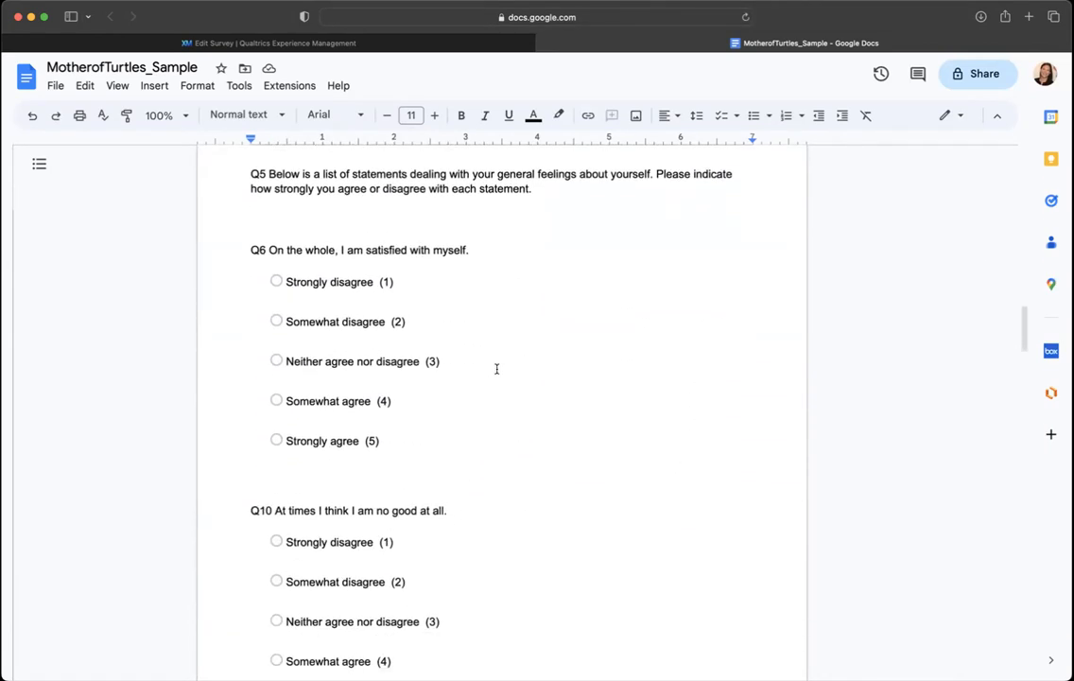
{"action": "scroll", "coordinate": [509, 375], "scroll_direction": "up", "scroll_amount": 1}
{"action": "scroll", "coordinate": [510, 376], "scroll_direction": "up", "scroll_amount": 8}
{"action": "scroll", "coordinate": [509, 375], "scroll_direction": "up", "scroll_amount": 8}
{"action": "scroll", "coordinate": [510, 375], "scroll_direction": "up", "scroll_amount": 6}
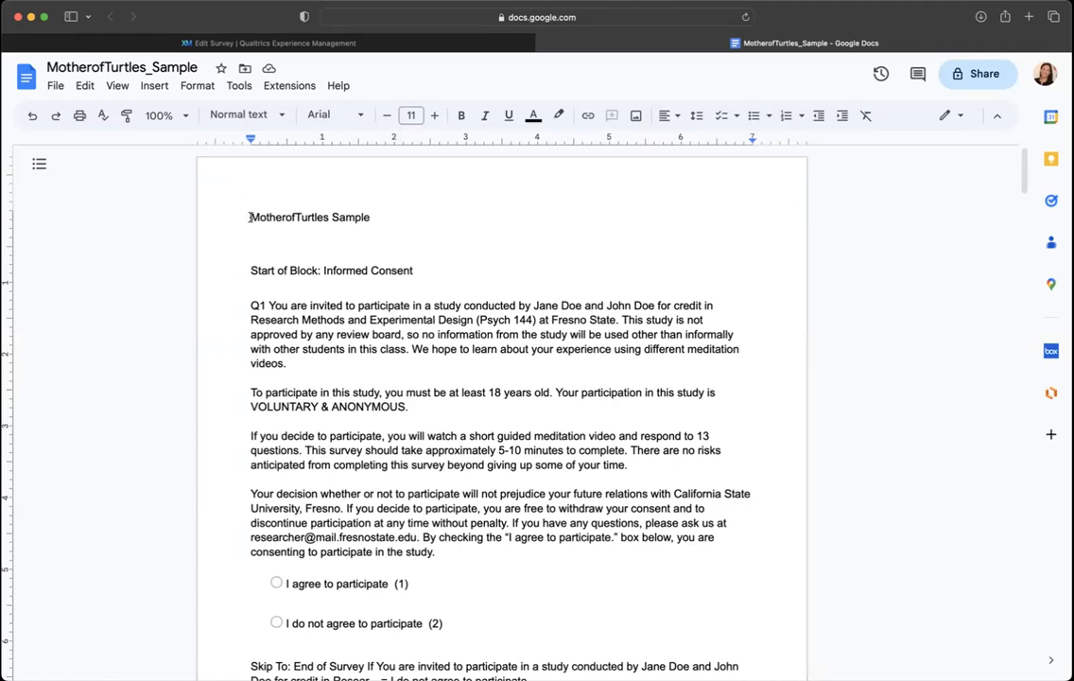
Add 'Appendix A' and 'Informed Consent' heading lines above the survey title
{"action": "left_click", "coordinate": [250, 217]}
{"action": "key", "text": "Return"}
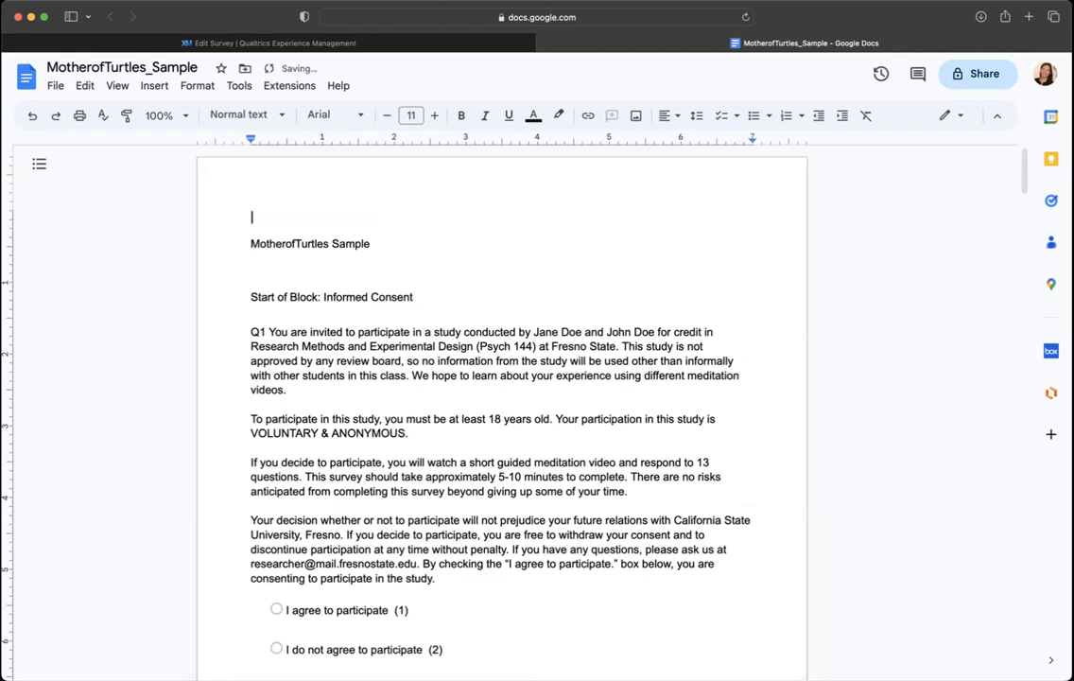
{"action": "type", "text": "Appendix "}
{"action": "type", "text": "A"}
{"action": "key", "text": "Return"}
{"action": "type", "text": "Informe"}
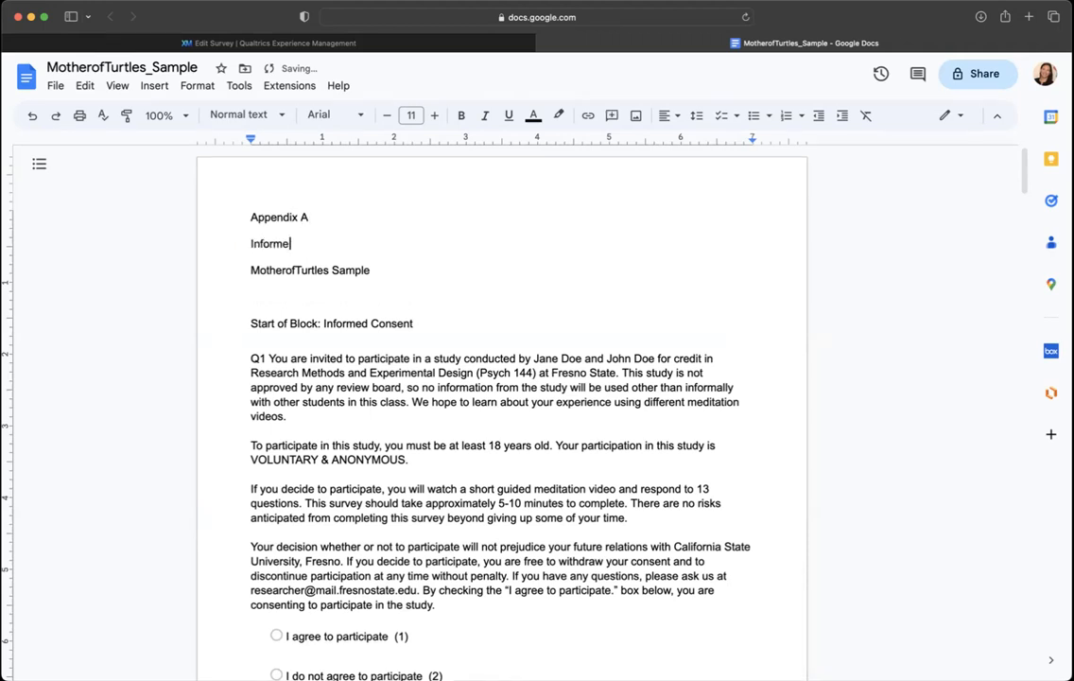
{"action": "type", "text": "d Consent"}
{"action": "key", "text": "Return"}
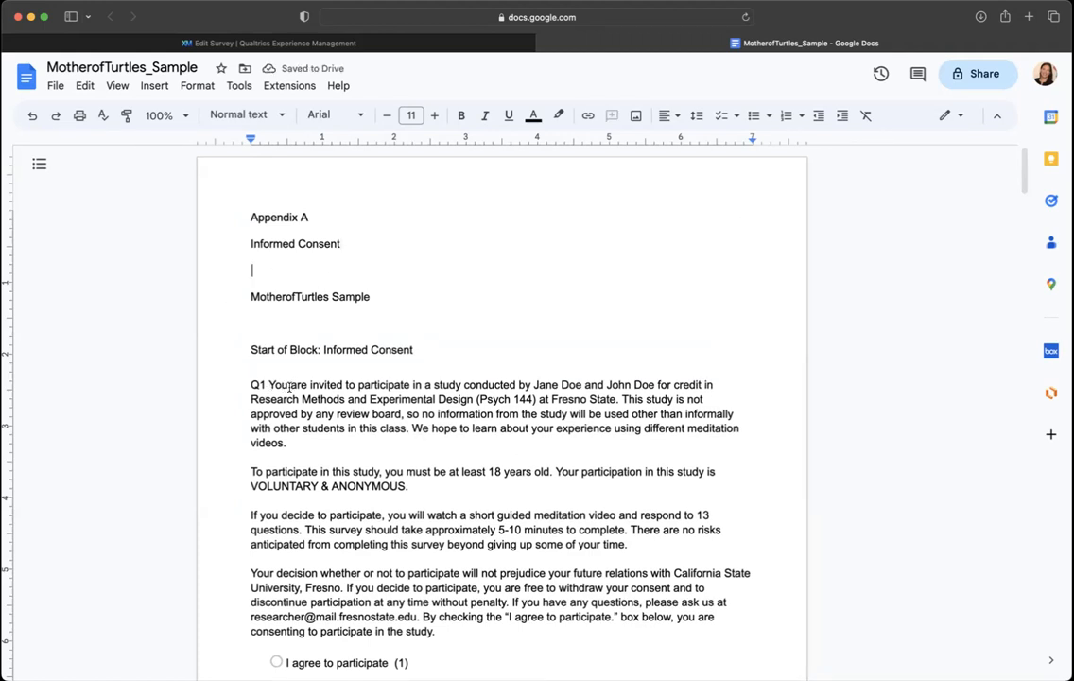
Move the consent paragraphs up under the Informed Consent heading with two blank lines after them
{"action": "mouse_move", "coordinate": [270, 385]}
{"action": "left_mouse_down"}
{"action": "mouse_move", "coordinate": [402, 538]}
{"action": "mouse_move", "coordinate": [435, 631]}
{"action": "left_mouse_up"}
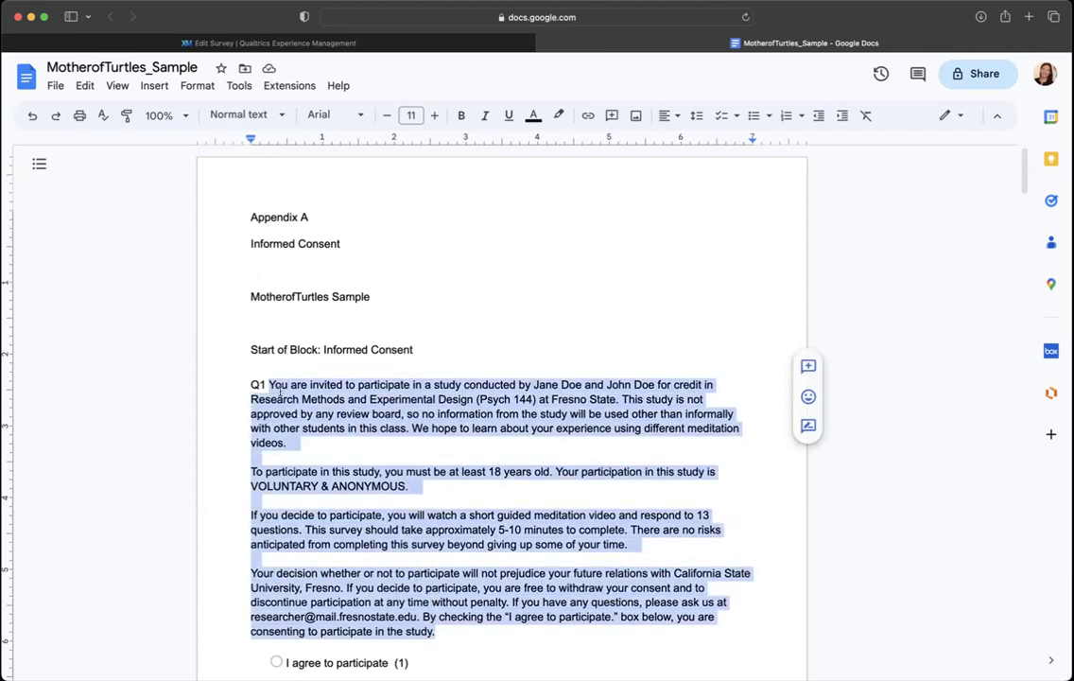
{"action": "left_click_drag", "start_coordinate": [269, 387], "coordinate": [262, 265]}
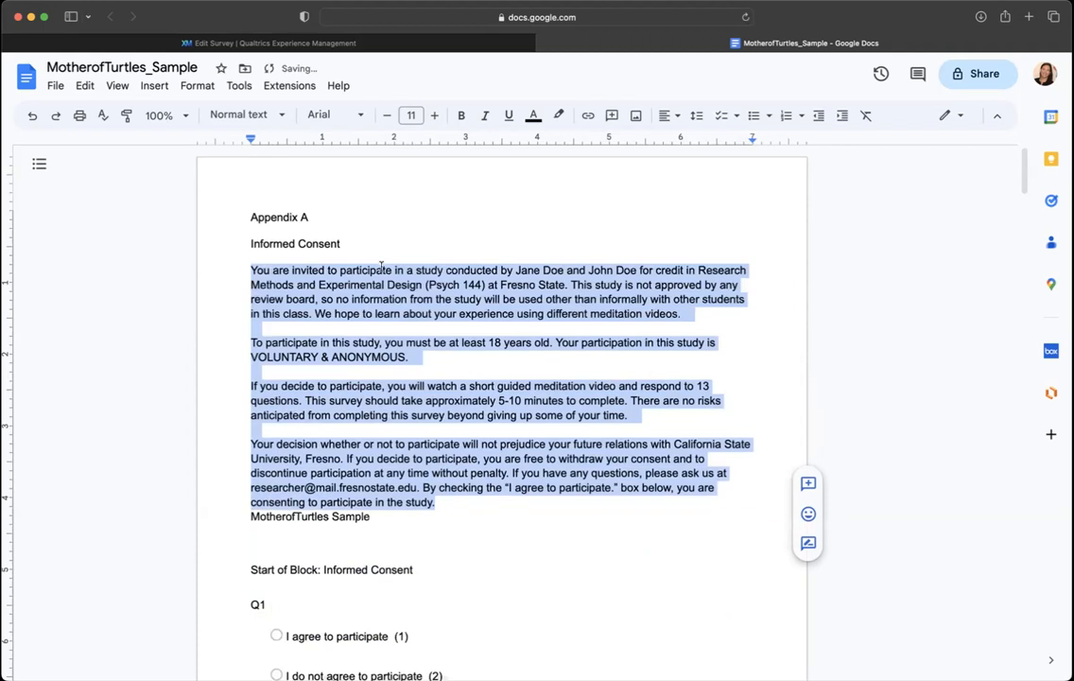
{"action": "left_click", "coordinate": [435, 503]}
{"action": "key", "text": "Return"}
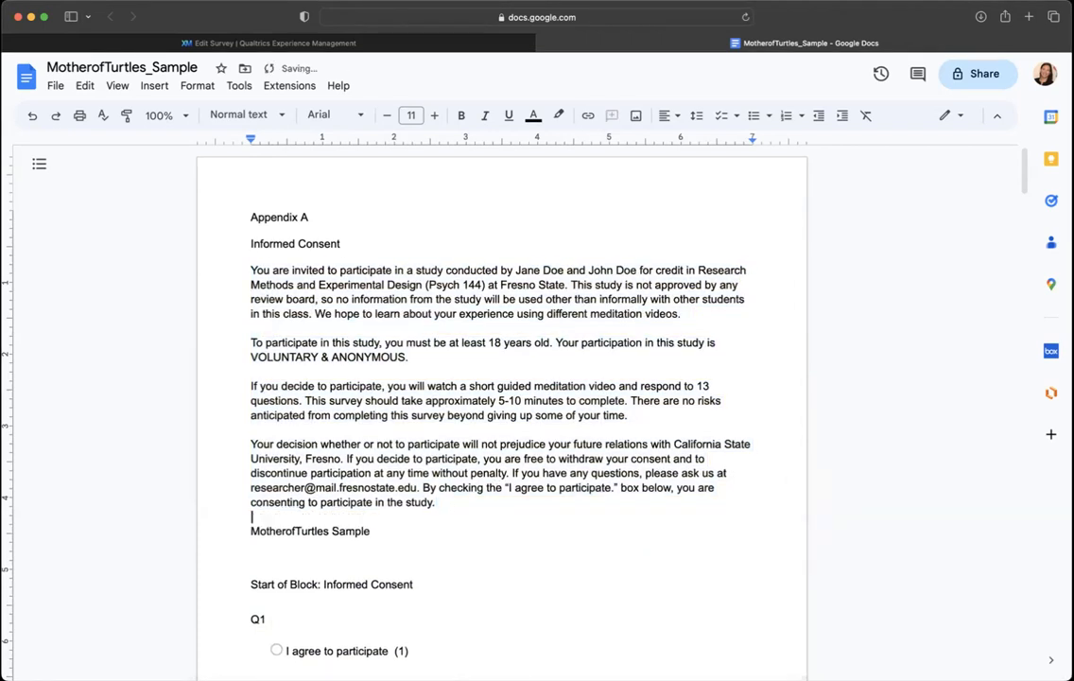
{"action": "key", "text": "Return"}
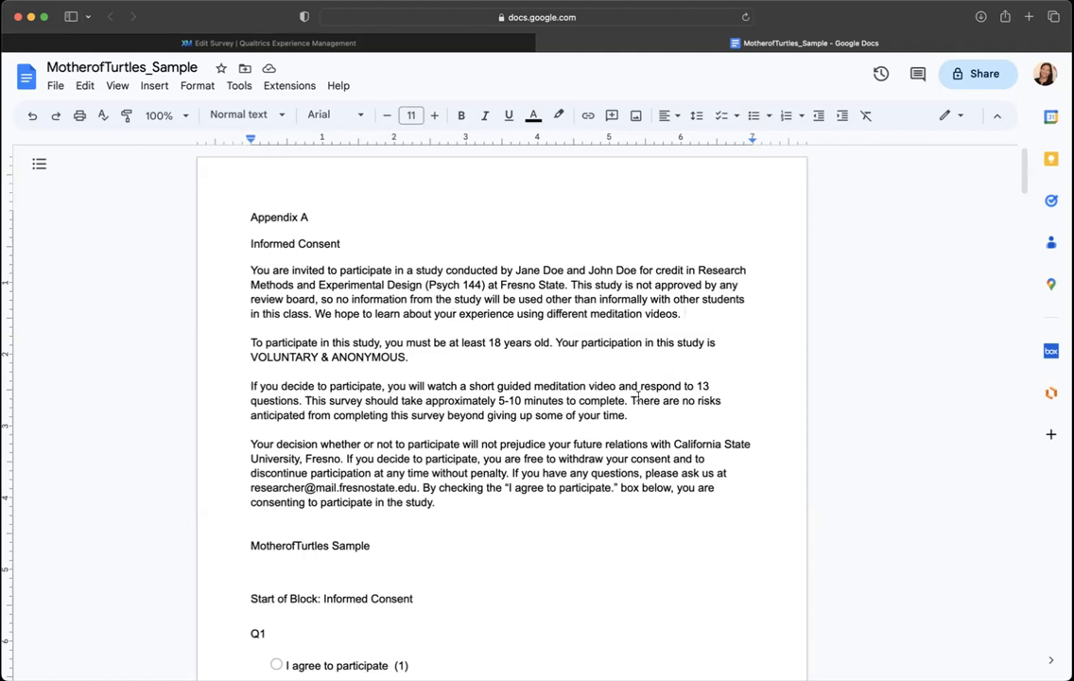
{"action": "scroll", "coordinate": [636, 397], "scroll_direction": "down", "scroll_amount": 3}
{"action": "scroll", "coordinate": [636, 397], "scroll_direction": "down", "scroll_amount": 4}
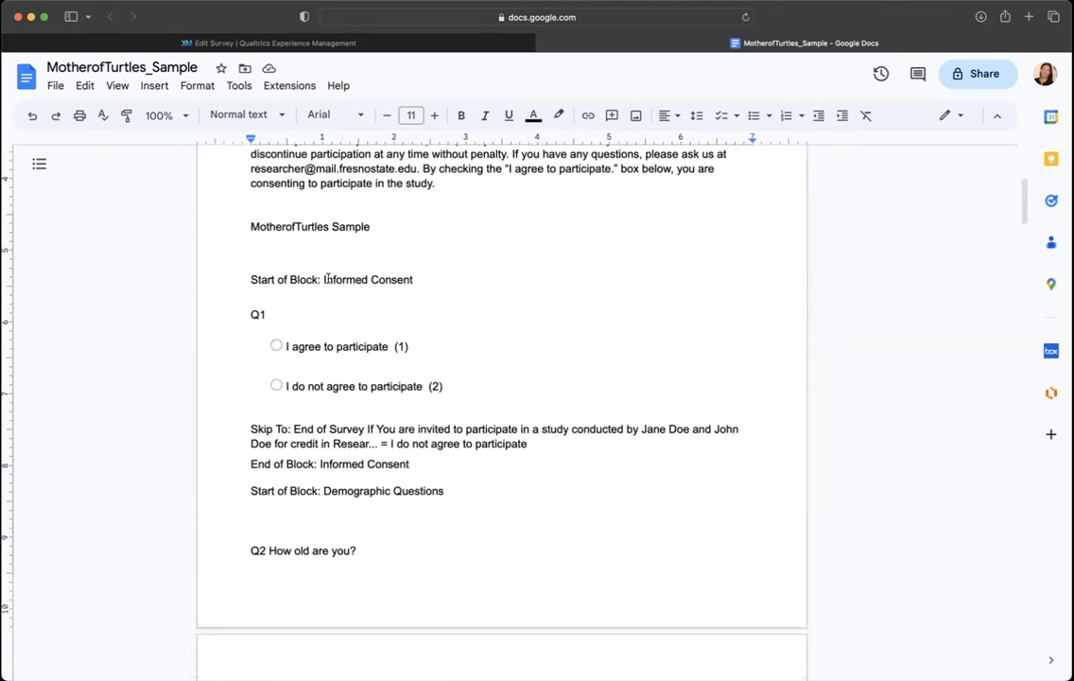
Delete the leftover survey title, block line and Q1 label
{"action": "left_click_drag", "start_coordinate": [251, 226], "coordinate": [458, 276]}
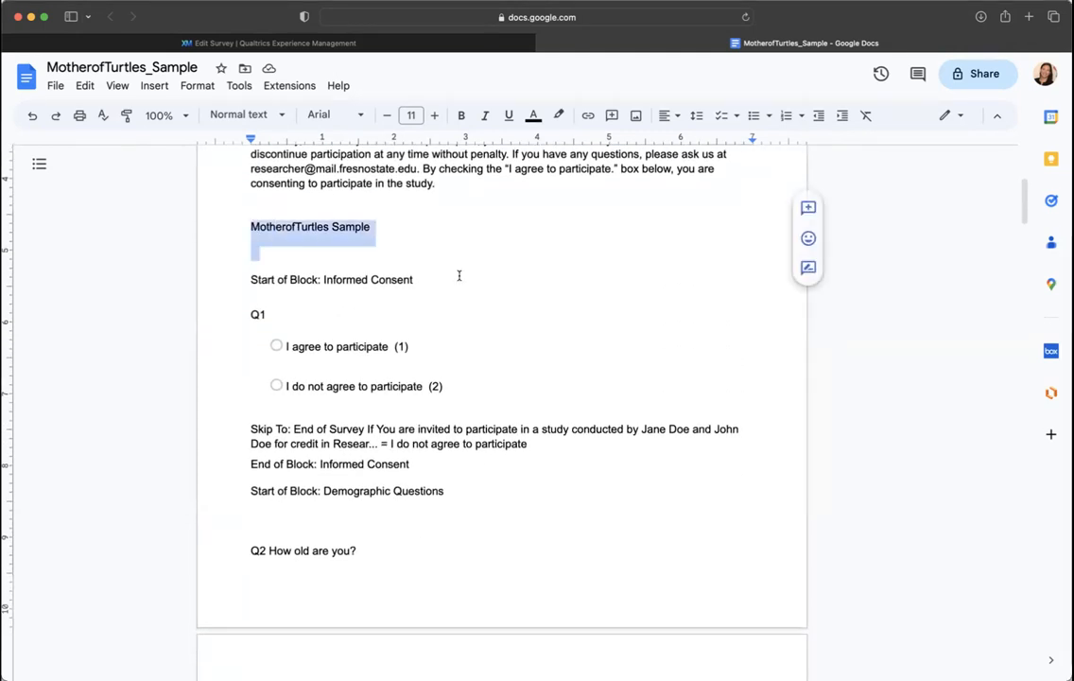
{"action": "left_click_drag", "start_coordinate": [469, 278], "coordinate": [467, 316]}
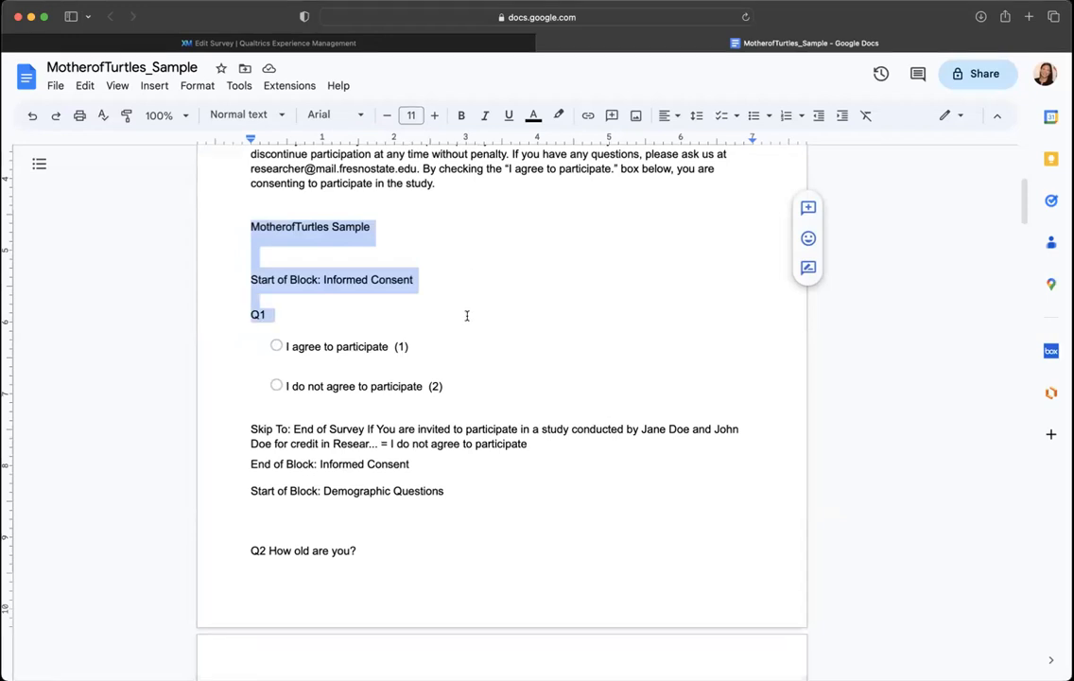
{"action": "key", "text": "Delete"}
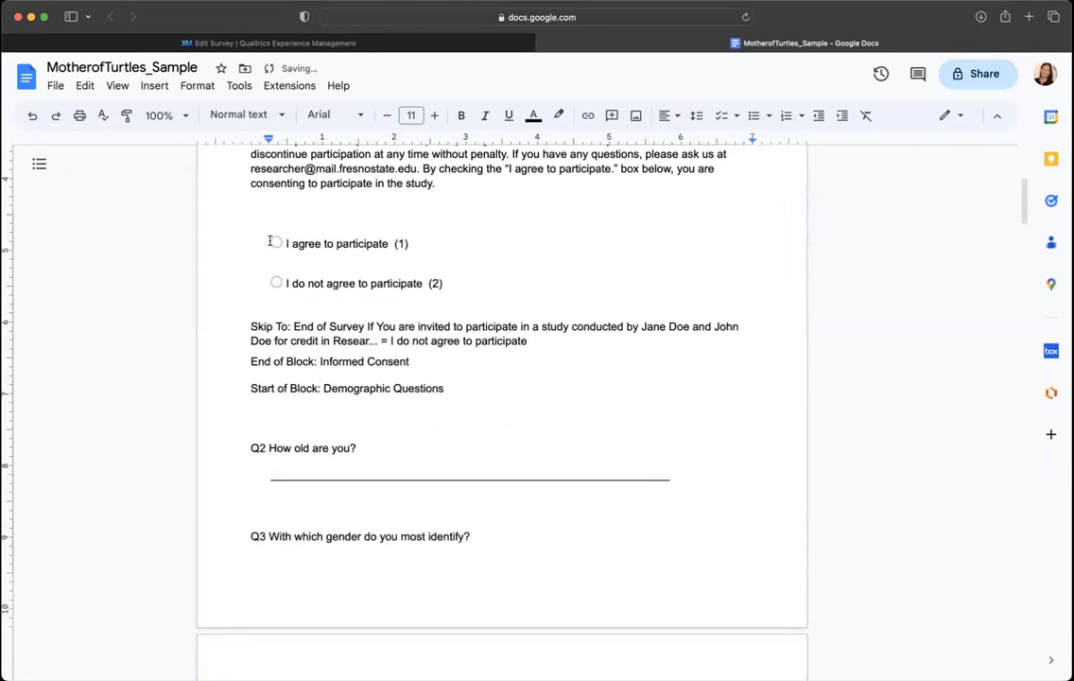
Remove the empty lines and radio circles so both consent options sit at the left margin
{"action": "left_click_drag", "start_coordinate": [274, 243], "coordinate": [440, 234]}
{"action": "left_click", "coordinate": [449, 283], "text": "shift"}
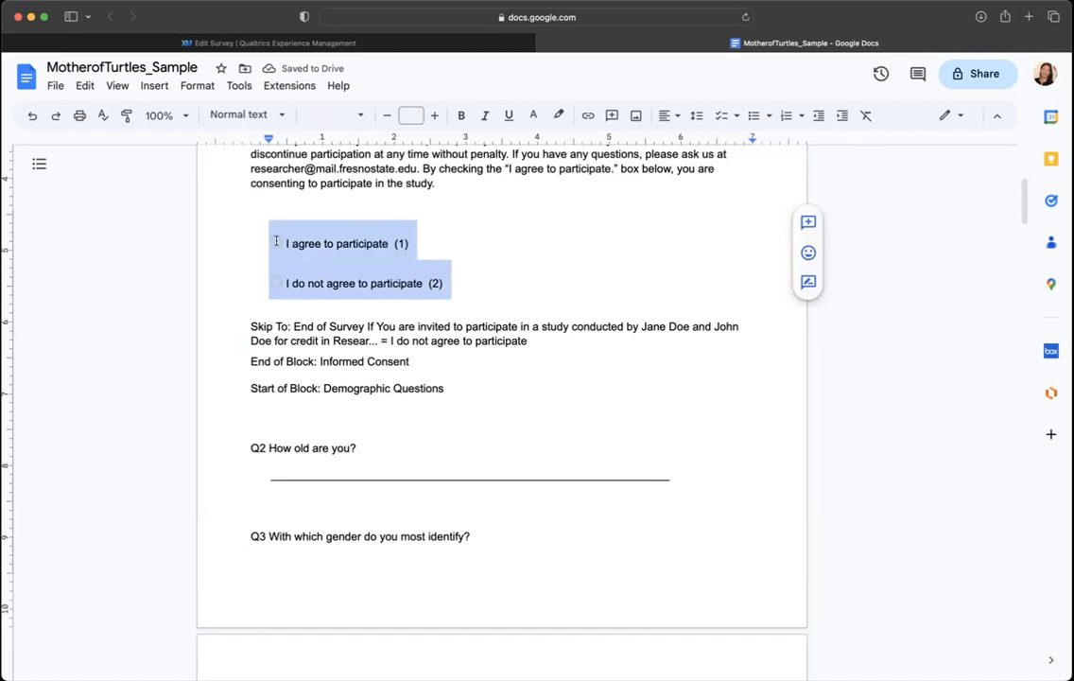
{"action": "scroll", "coordinate": [284, 265], "scroll_direction": "up", "scroll_amount": 3}
{"action": "scroll", "coordinate": [283, 284], "scroll_direction": "up", "scroll_amount": 3}
{"action": "scroll", "coordinate": [303, 360], "scroll_direction": "up", "scroll_amount": 3}
{"action": "scroll", "coordinate": [310, 380], "scroll_direction": "up", "scroll_amount": 2}
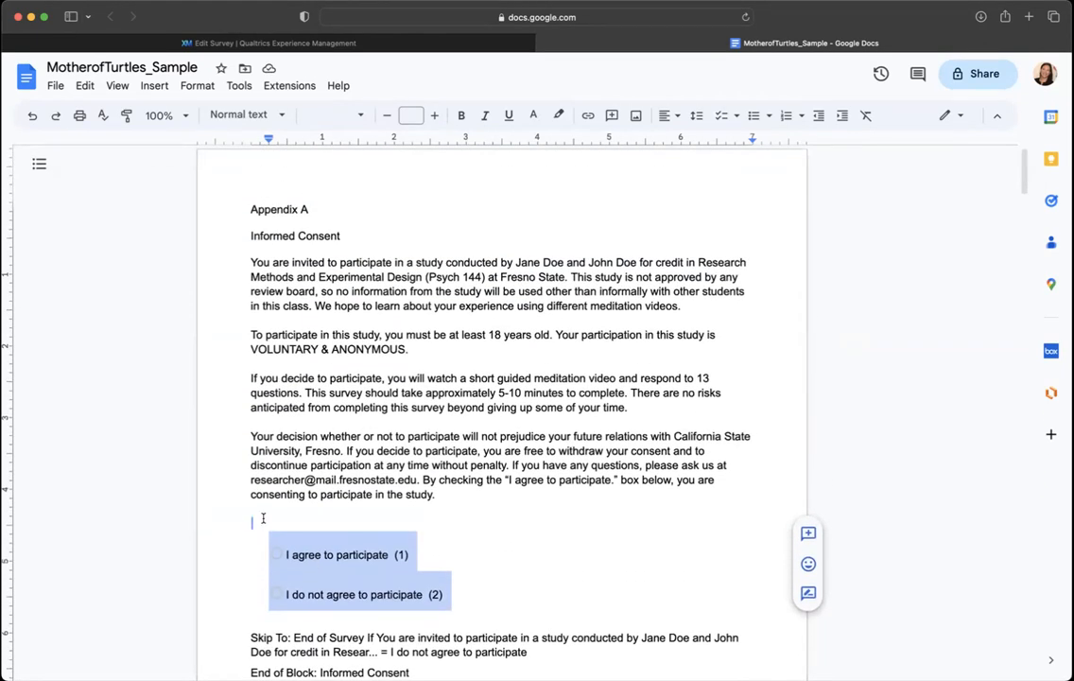
{"action": "key", "text": "BackSpace"}
{"action": "left_click", "coordinate": [315, 512]}
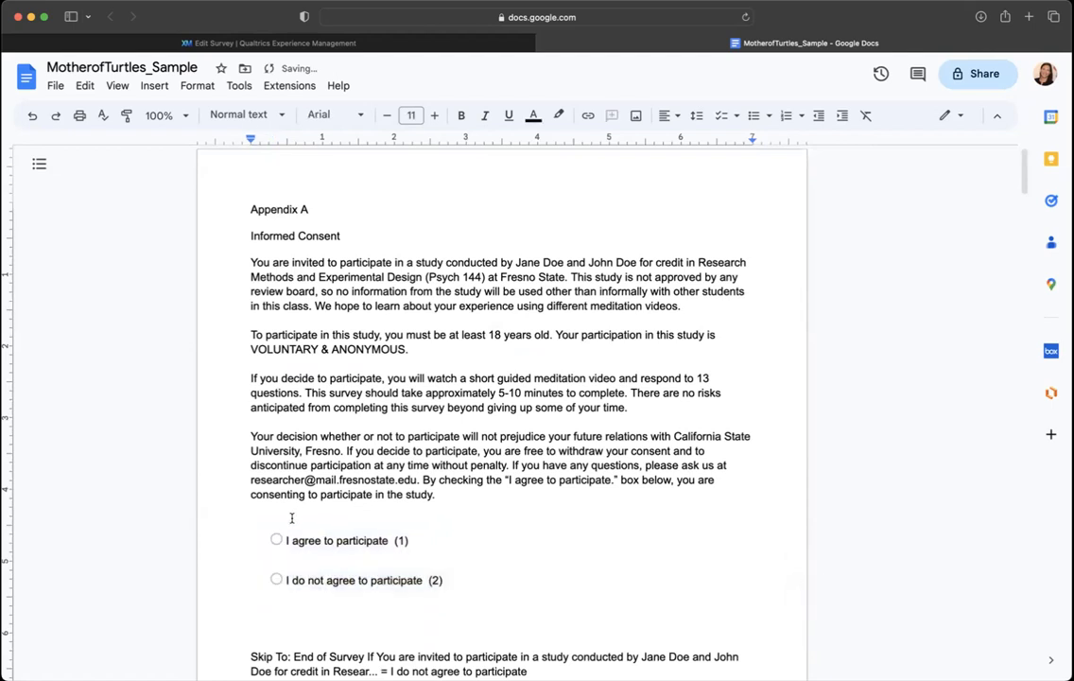
{"action": "key", "text": "BackSpace"}
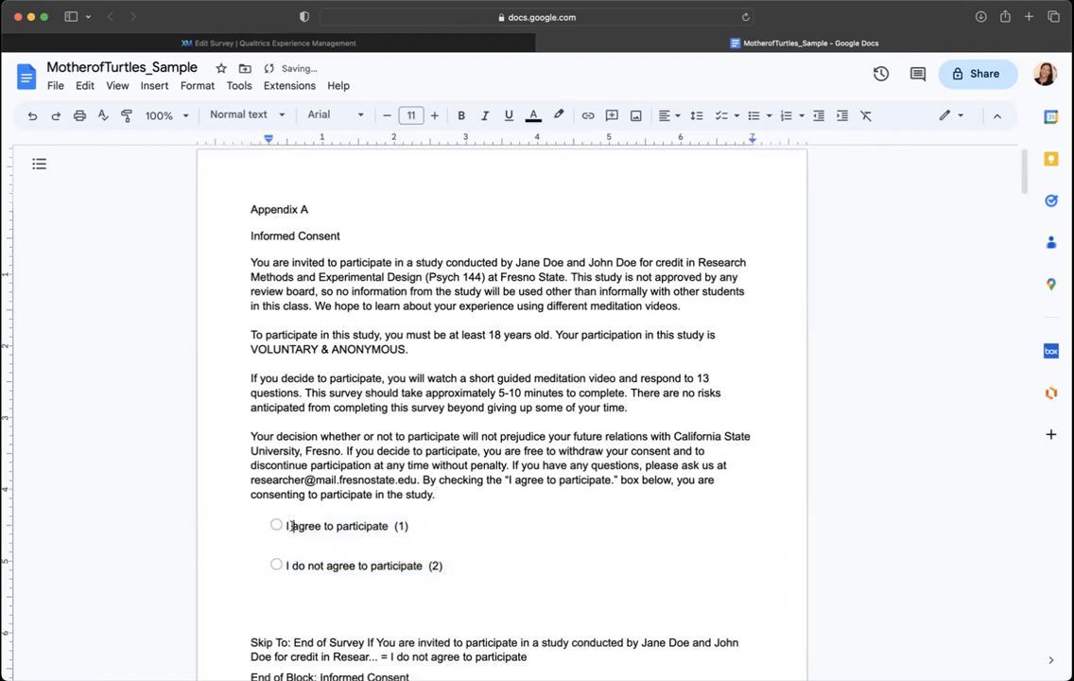
{"action": "left_click", "coordinate": [287, 526]}
{"action": "key", "text": "BackSpace"}
{"action": "key", "text": "BackSpace"}
{"action": "left_click", "coordinate": [286, 546]}
{"action": "key", "text": "BackSpace"}
{"action": "key", "text": "BackSpace"}
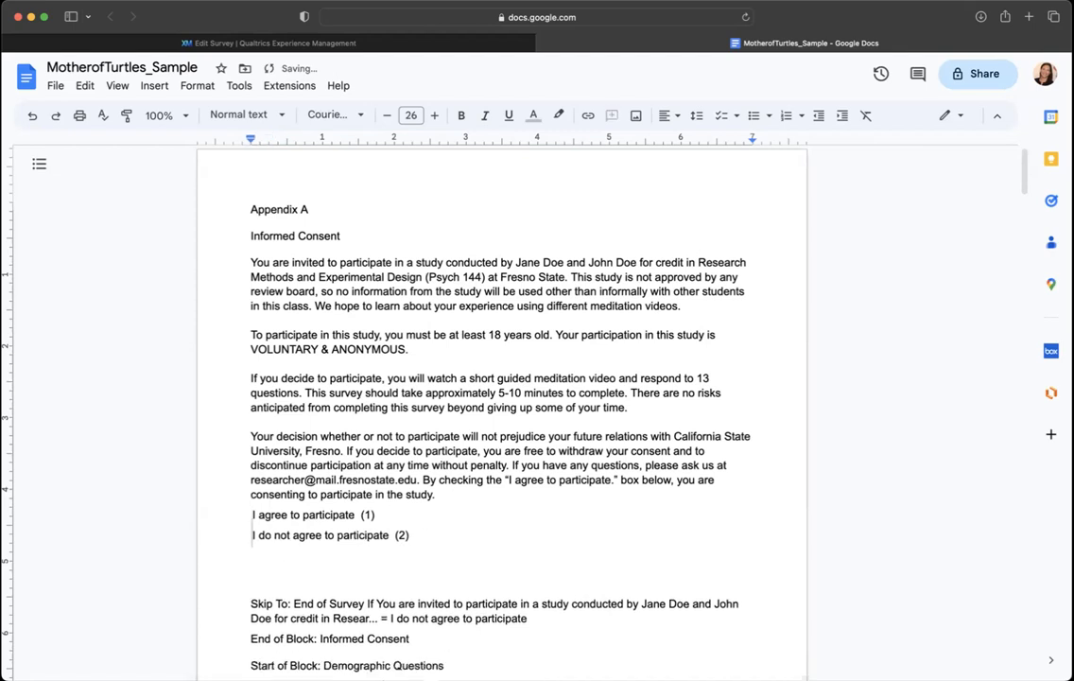
Strip the (1) and (2) numbering and the trailing space from the consent options
{"action": "left_click", "coordinate": [488, 518]}
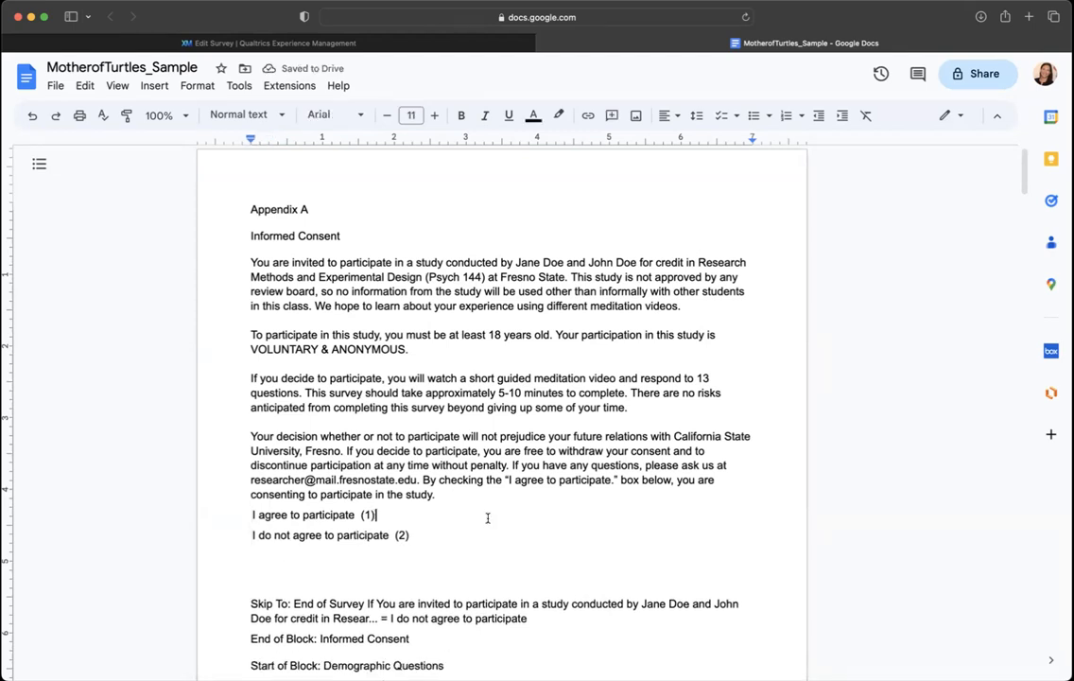
{"action": "key", "text": "BackSpace"}
{"action": "key", "text": "BackSpace"}
{"action": "left_click", "coordinate": [417, 535]}
{"action": "key", "text": "BackSpace"}
{"action": "key", "text": "BackSpace"}
{"action": "key", "text": "BackSpace"}
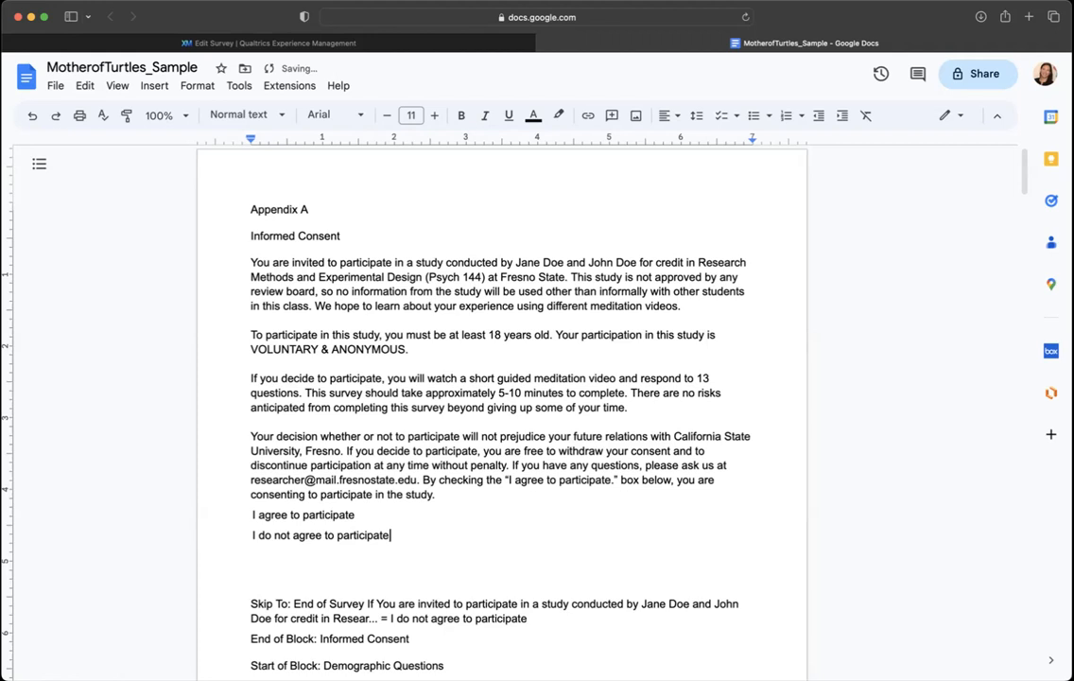
{"action": "scroll", "coordinate": [359, 445], "scroll_direction": "down", "scroll_amount": 3}
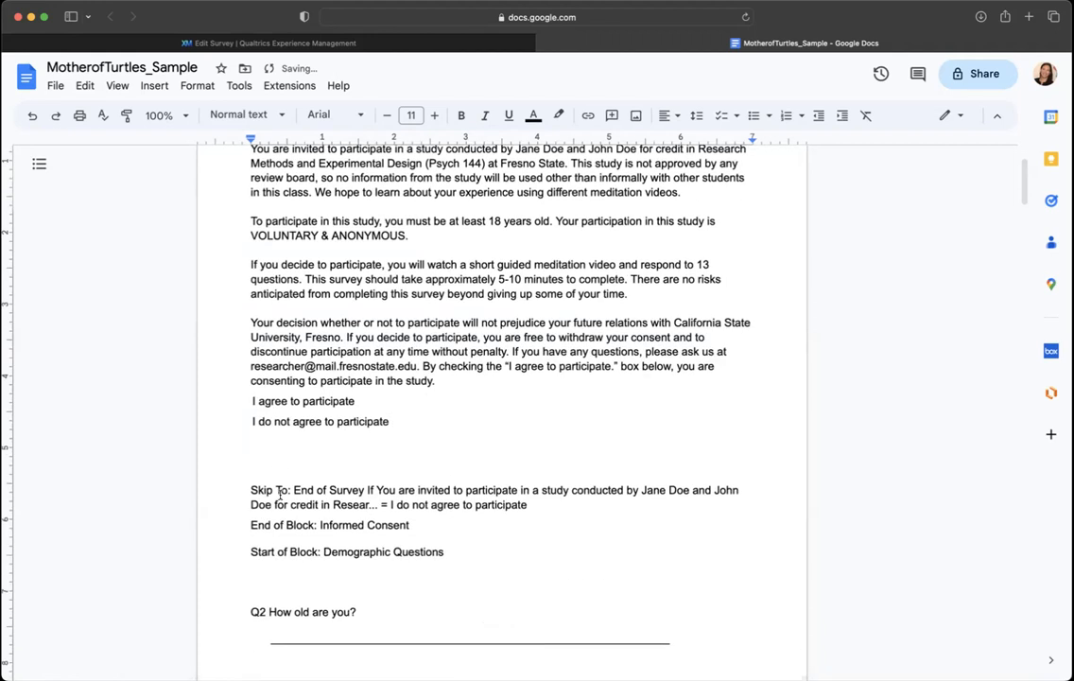
{"action": "scroll", "coordinate": [280, 493], "scroll_direction": "down", "scroll_amount": 1}
{"action": "left_click", "coordinate": [256, 402]}
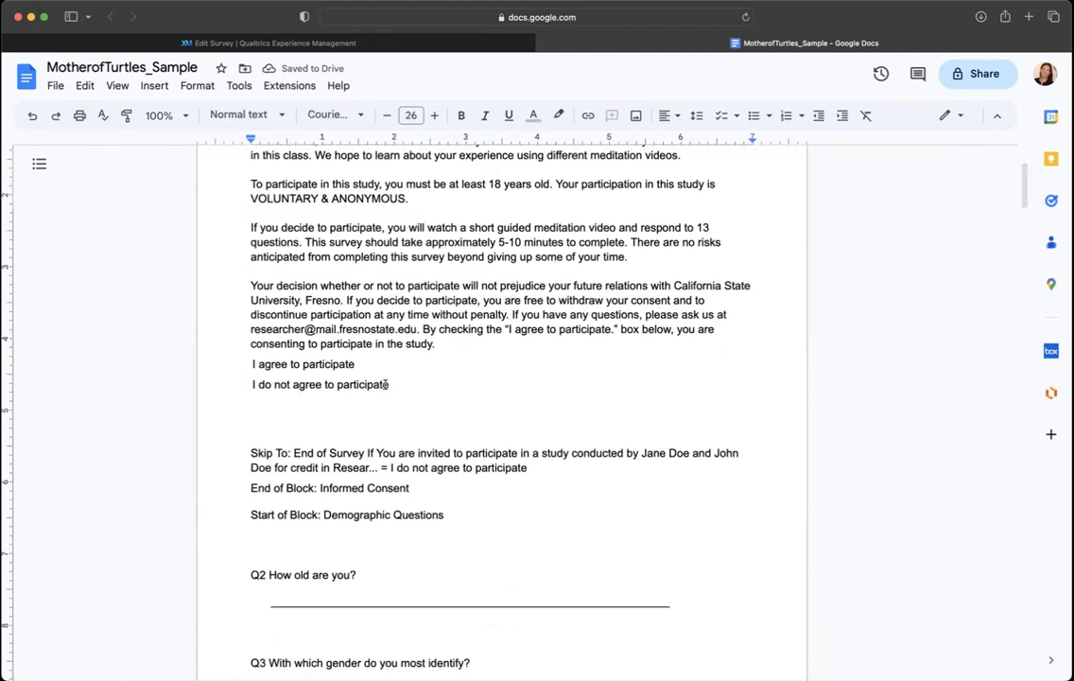
{"action": "left_click_drag", "start_coordinate": [388, 384], "coordinate": [404, 386]}
{"action": "key", "text": "BackSpace"}
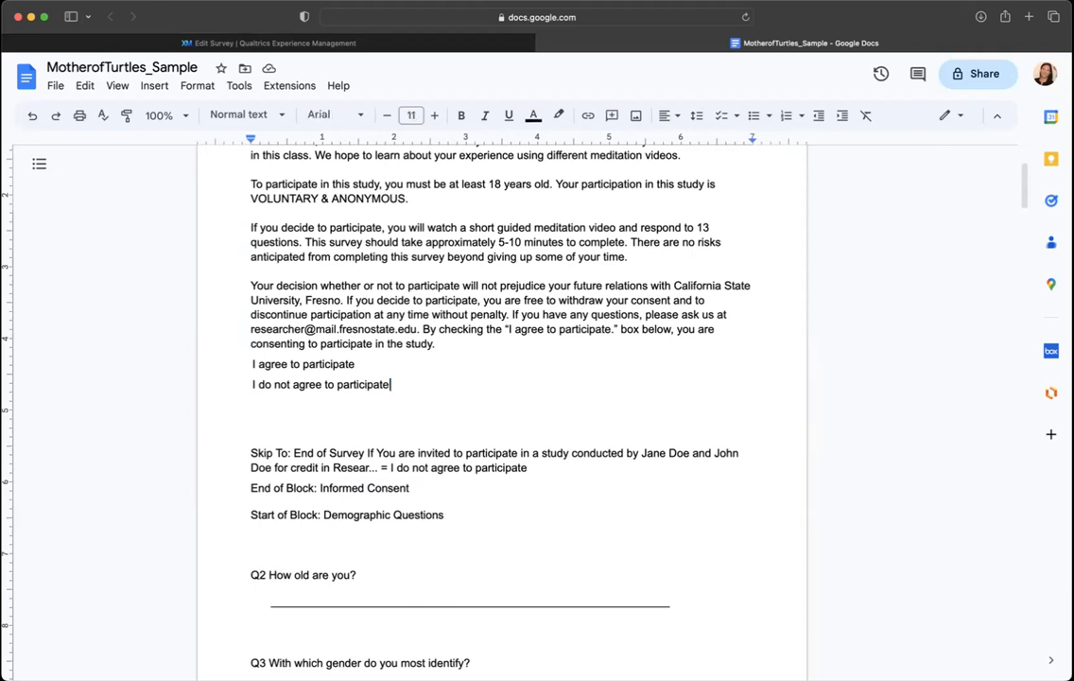
{"action": "scroll", "coordinate": [481, 381], "scroll_direction": "up", "scroll_amount": 5}
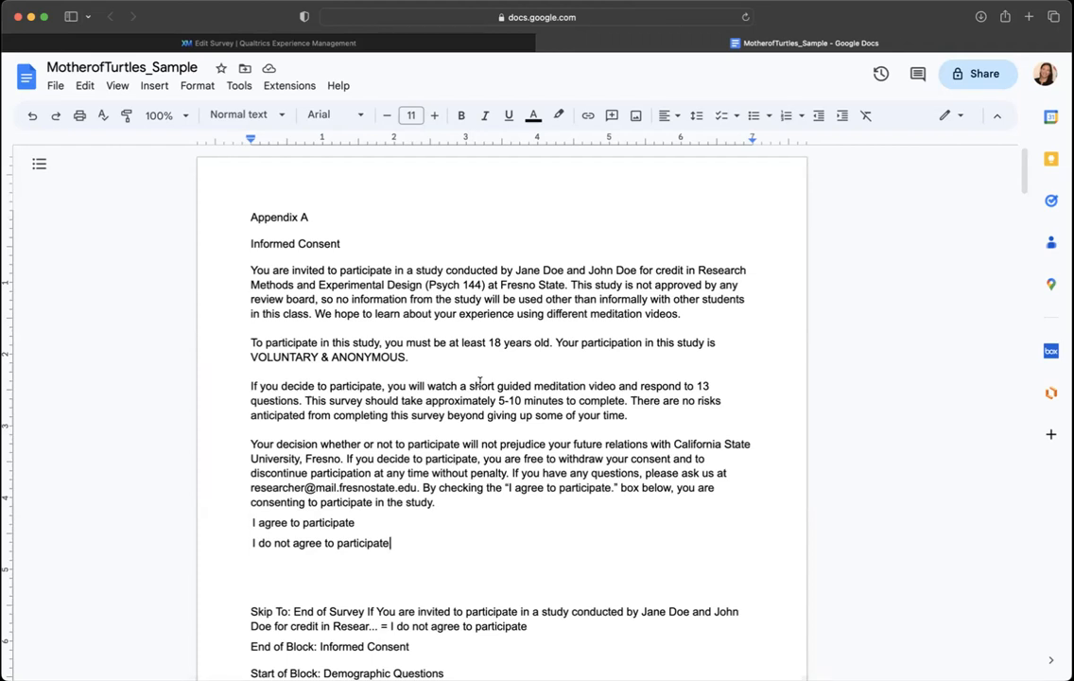
Start 'Appendix B' on a new page after the consent options and tidy the extra blank line
{"action": "key", "text": "ctrl+Return"}
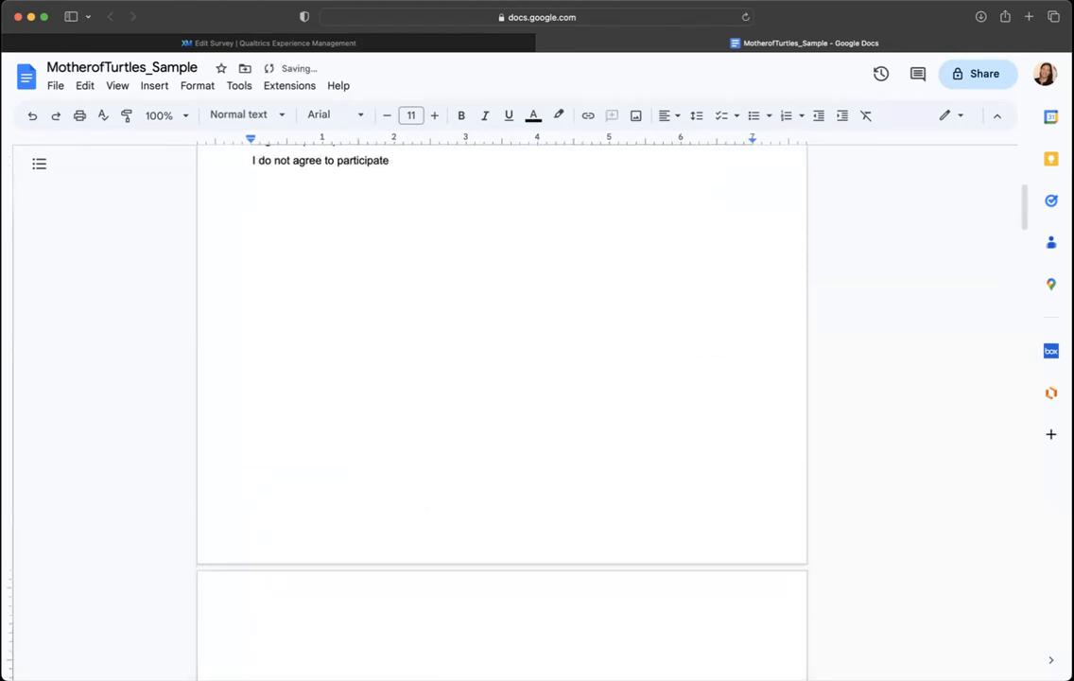
{"action": "type", "text": "Appendix "}
{"action": "type", "text": "B"}
{"action": "left_click", "coordinate": [247, 175]}
{"action": "left_click", "coordinate": [431, 158]}
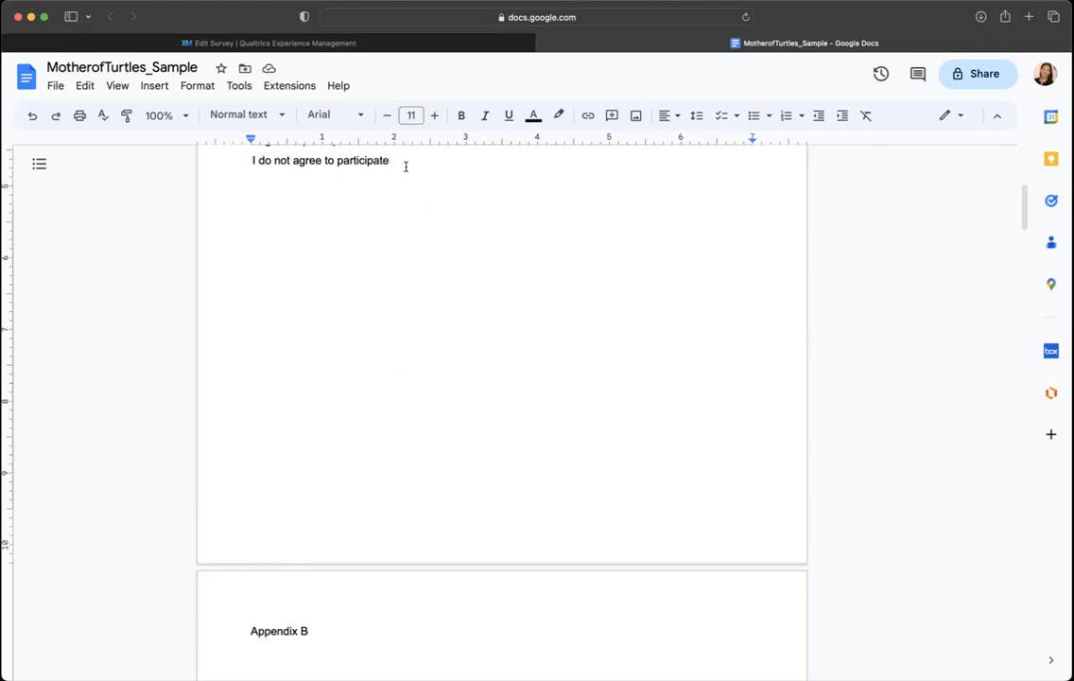
{"action": "scroll", "coordinate": [407, 189], "scroll_direction": "up", "scroll_amount": 4}
{"action": "scroll", "coordinate": [416, 226], "scroll_direction": "up", "scroll_amount": 2}
{"action": "key", "text": "Return"}
{"action": "key", "text": "Return"}
{"action": "scroll", "coordinate": [419, 304], "scroll_direction": "down", "scroll_amount": 5}
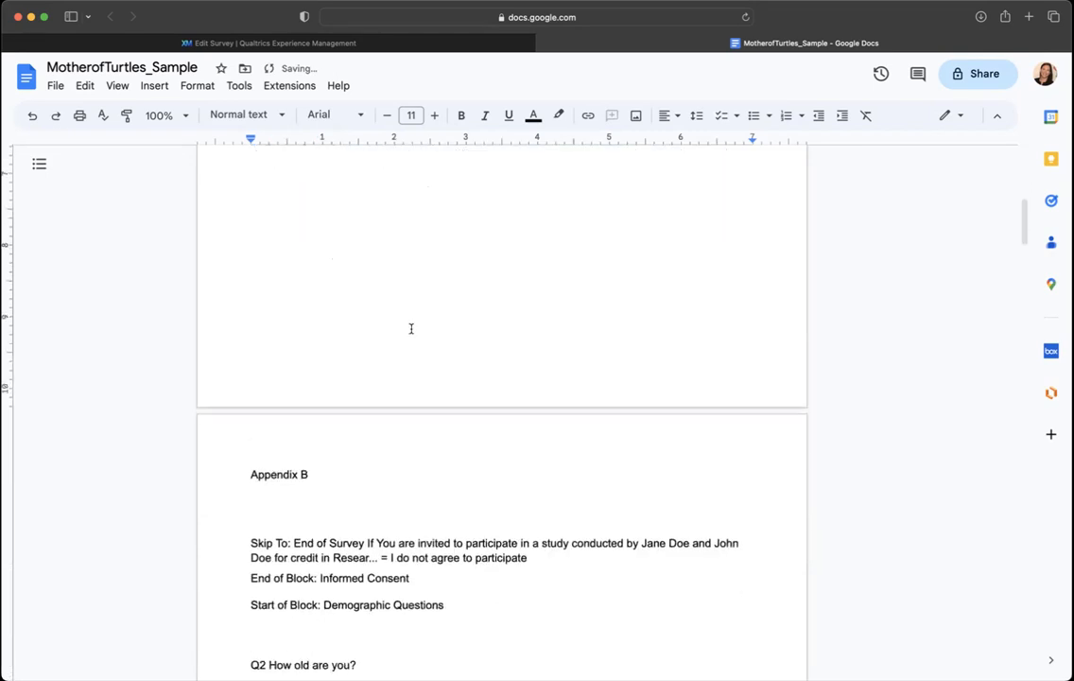
{"action": "scroll", "coordinate": [407, 322], "scroll_direction": "down", "scroll_amount": 2}
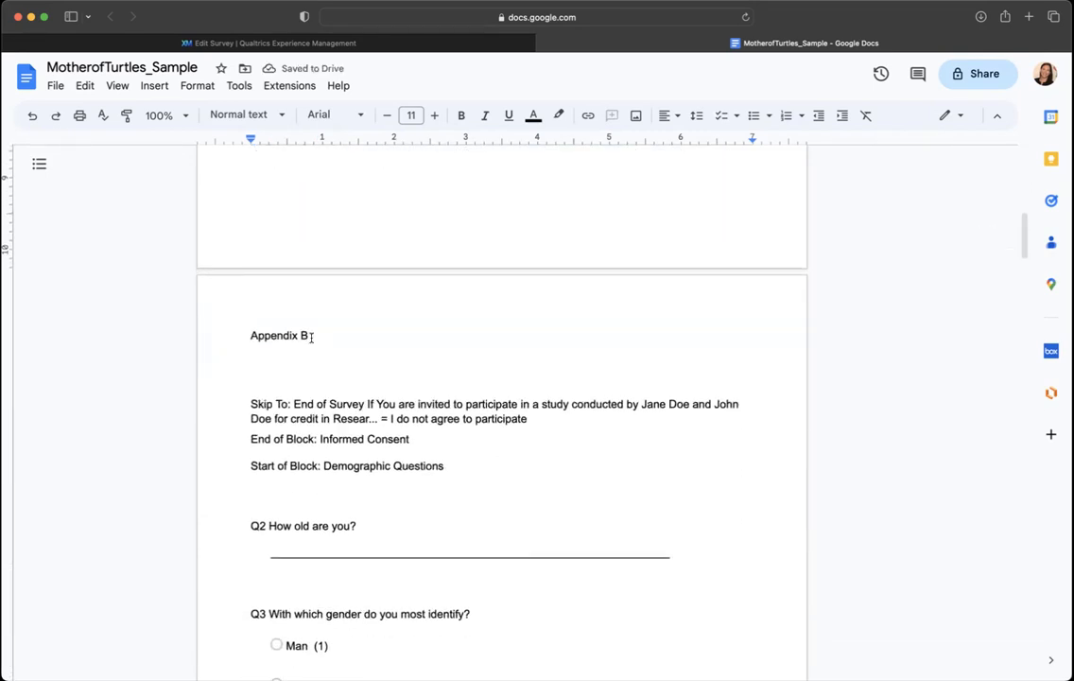
{"action": "scroll", "coordinate": [523, 407], "scroll_direction": "up", "scroll_amount": 6}
{"action": "scroll", "coordinate": [473, 435], "scroll_direction": "up", "scroll_amount": 4}
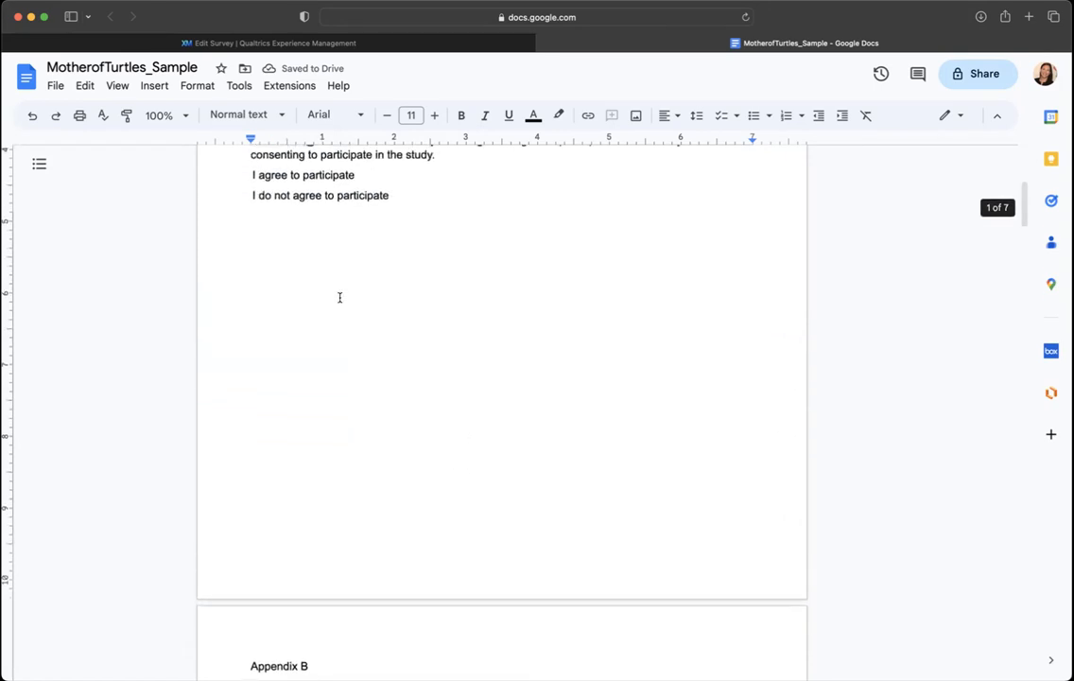
{"action": "left_click", "coordinate": [252, 298]}
{"action": "key", "text": "BackSpace"}
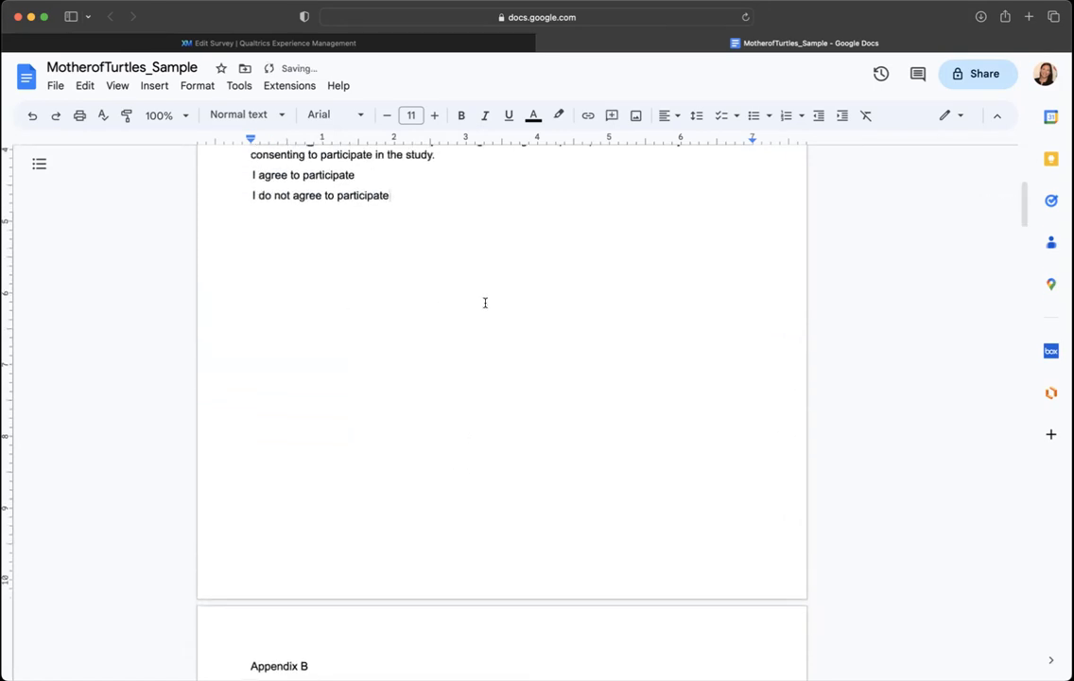
{"action": "scroll", "coordinate": [587, 305], "scroll_direction": "down", "scroll_amount": 5}
{"action": "scroll", "coordinate": [586, 306], "scroll_direction": "down", "scroll_amount": 3}
{"action": "scroll", "coordinate": [586, 305], "scroll_direction": "down", "scroll_amount": 3}
{"action": "scroll", "coordinate": [586, 305], "scroll_direction": "up", "scroll_amount": 5}
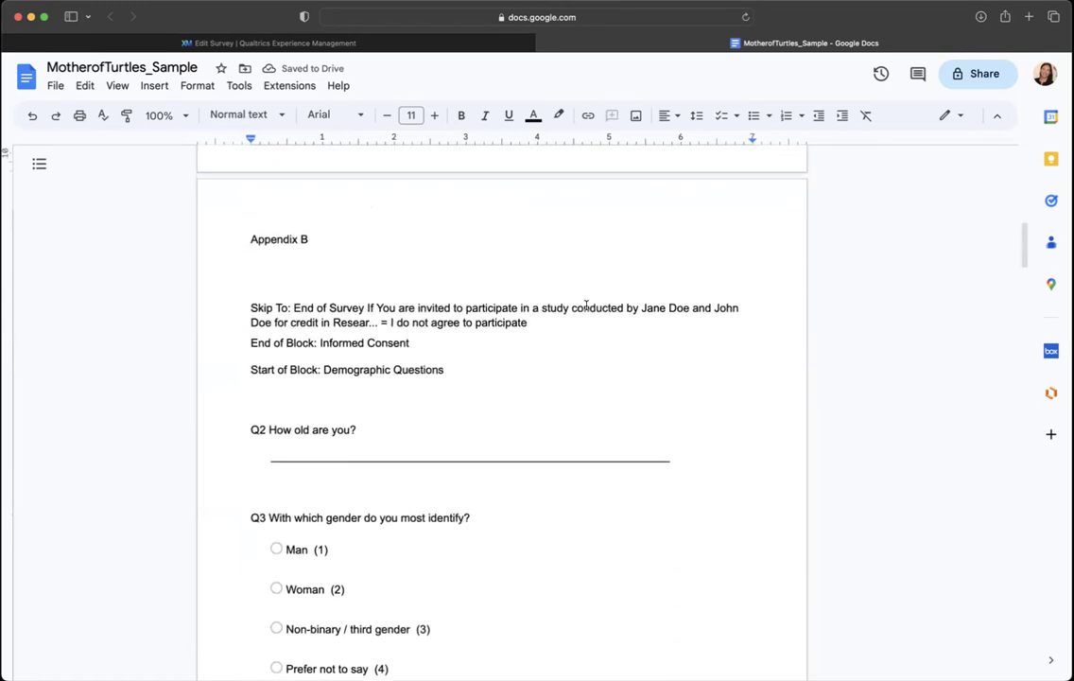
Delete the Skip To and End of Block lines under Appendix B
{"action": "left_click", "coordinate": [256, 268]}
{"action": "mouse_move", "coordinate": [256, 268]}
{"action": "left_mouse_down"}
{"action": "mouse_move", "coordinate": [499, 366]}
{"action": "mouse_move", "coordinate": [498, 346]}
{"action": "left_mouse_up"}
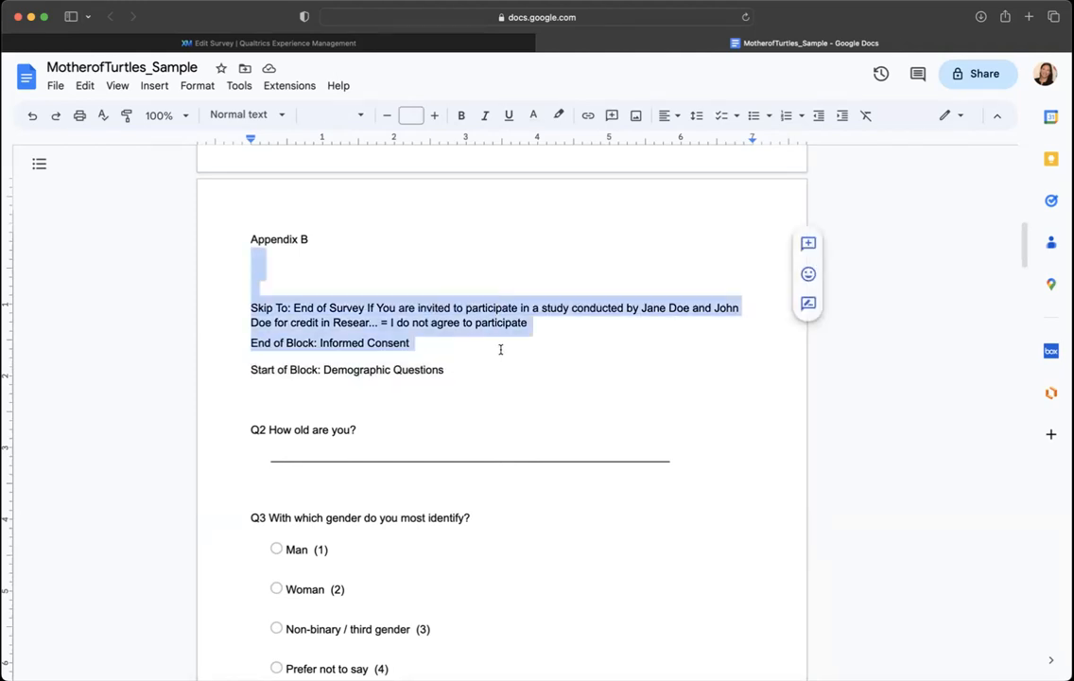
{"action": "key", "text": "BackSpace"}
Strip the 'Start of Block: ' prefix leaving a plain Demographic Questions heading
{"action": "left_click_drag", "start_coordinate": [323, 266], "coordinate": [250, 266]}
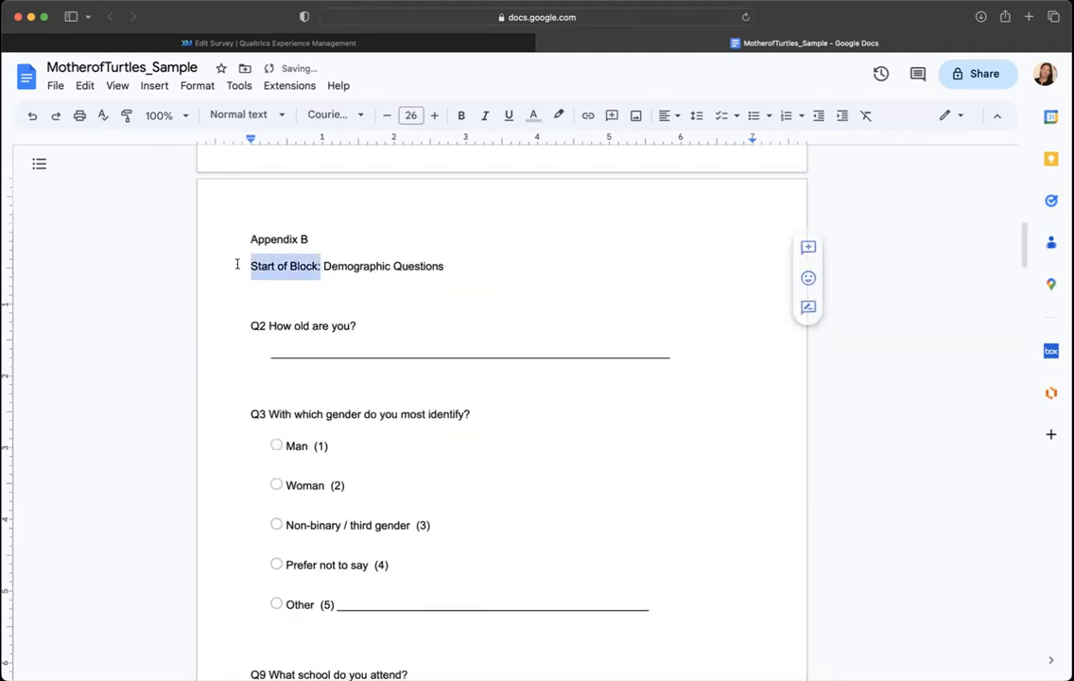
{"action": "left_click", "coordinate": [294, 266]}
{"action": "left_click_drag", "start_coordinate": [324, 266], "coordinate": [207, 265]}
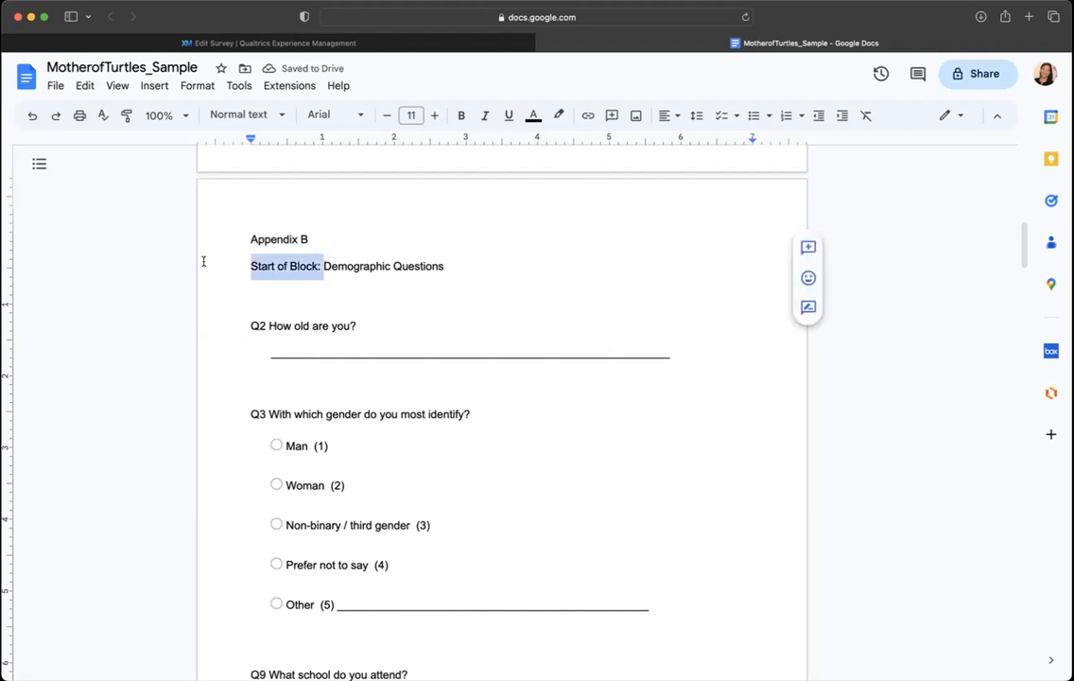
{"action": "key", "text": "BackSpace"}
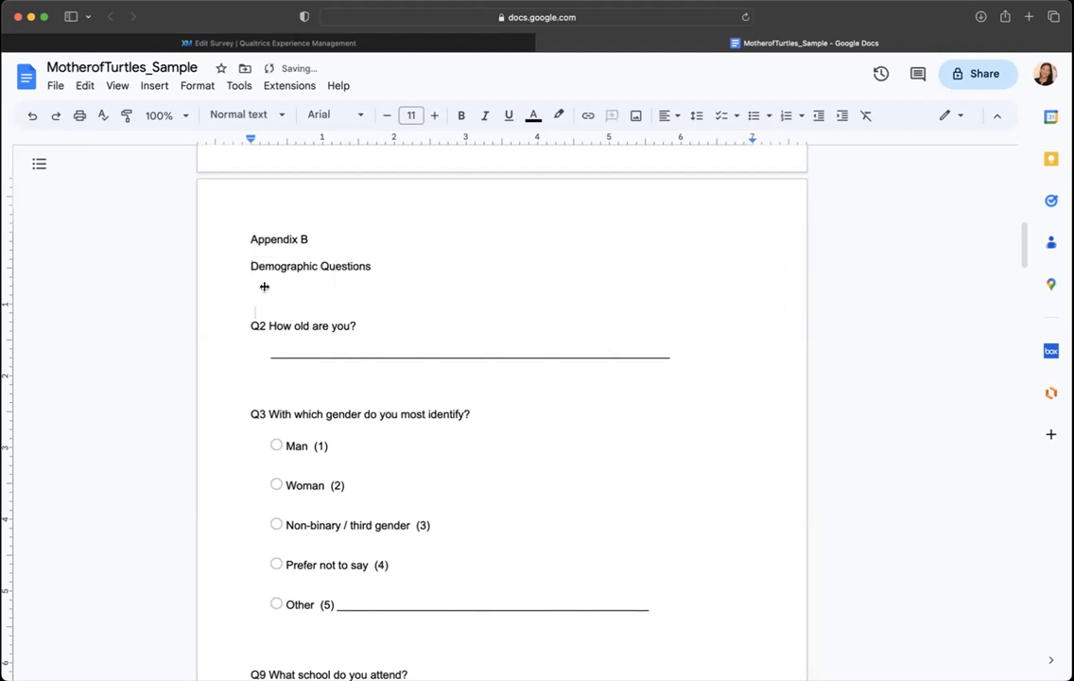
{"action": "triple_click", "coordinate": [260, 266]}
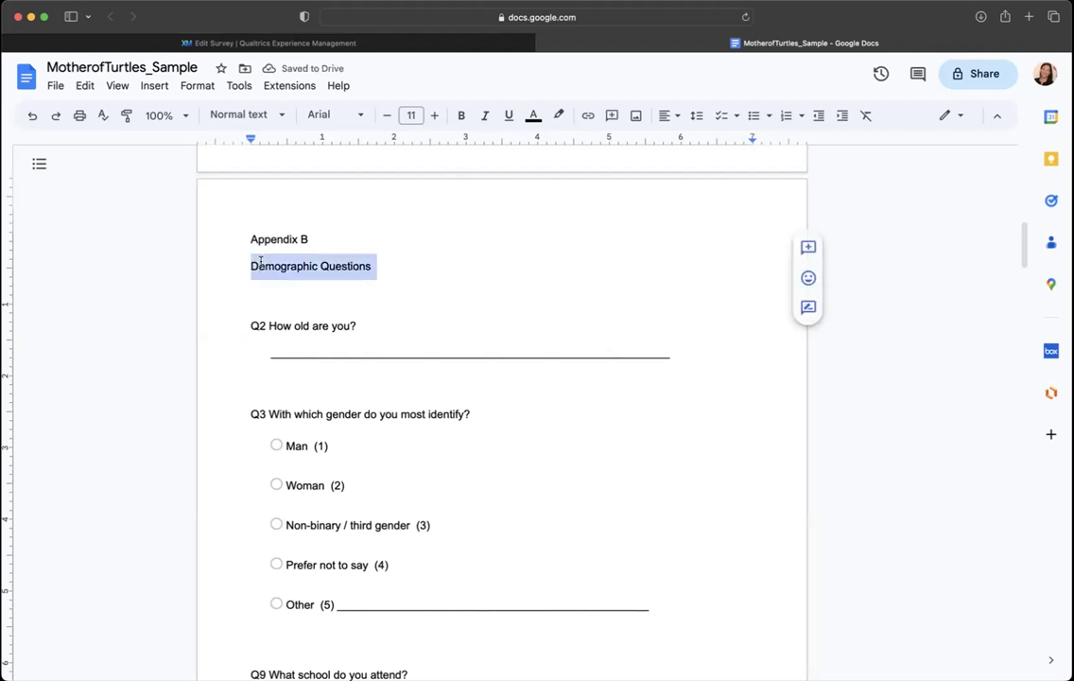
{"action": "left_click", "coordinate": [423, 266]}
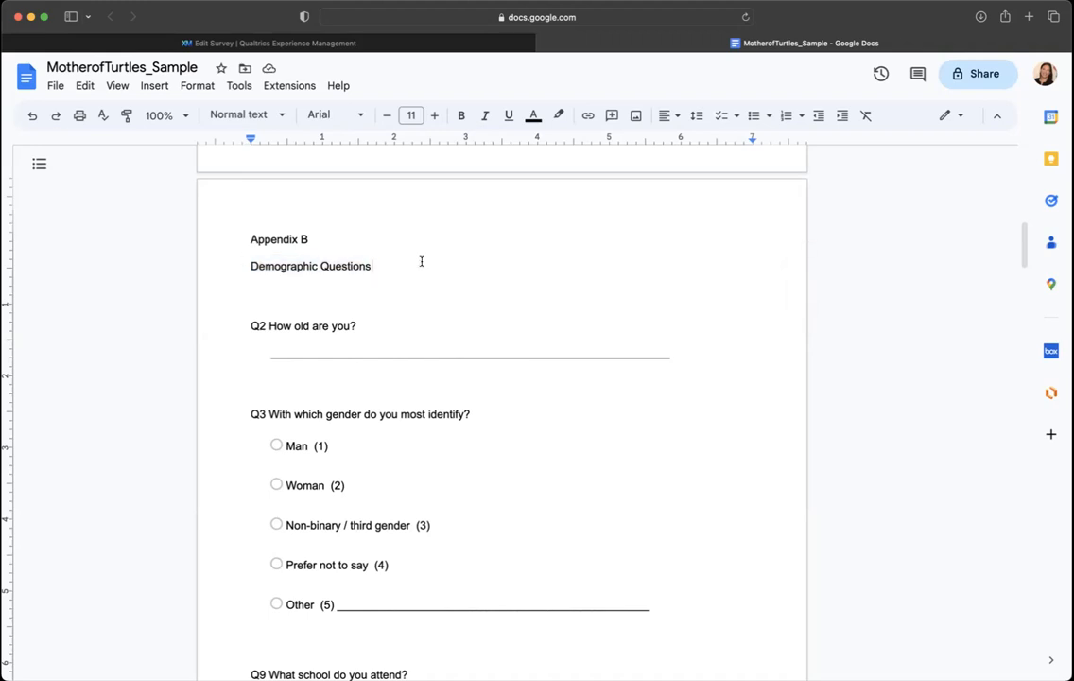
{"action": "key", "text": "Return"}
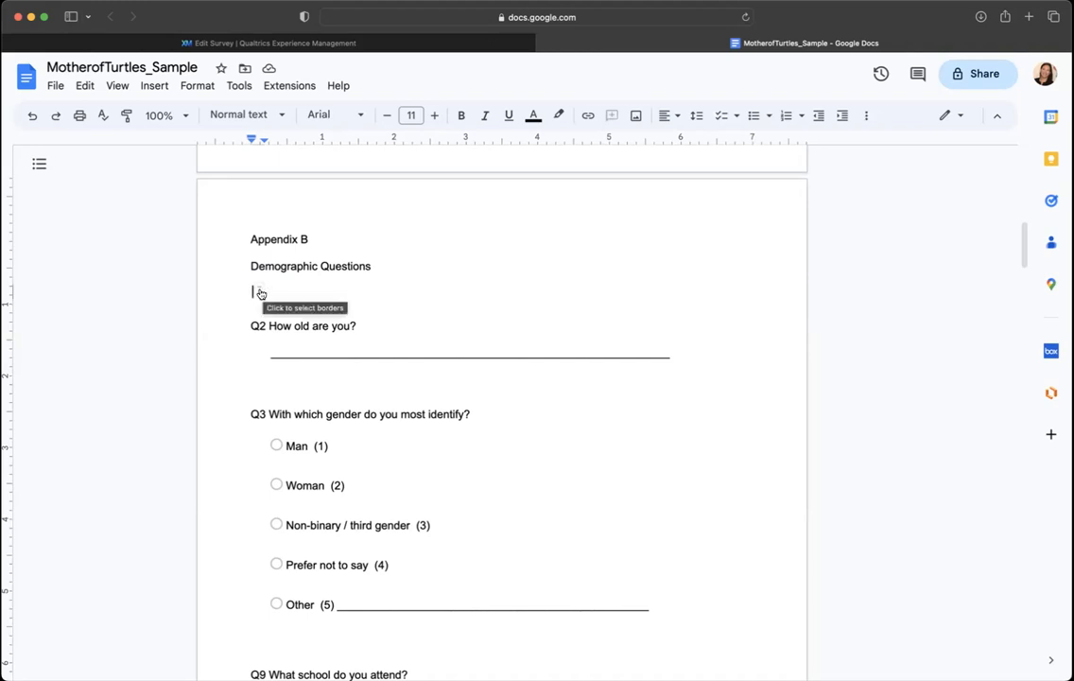
Remove the Q2 and Q3 labels, blank lines and the age question's answer underline
{"action": "left_click", "coordinate": [261, 293]}
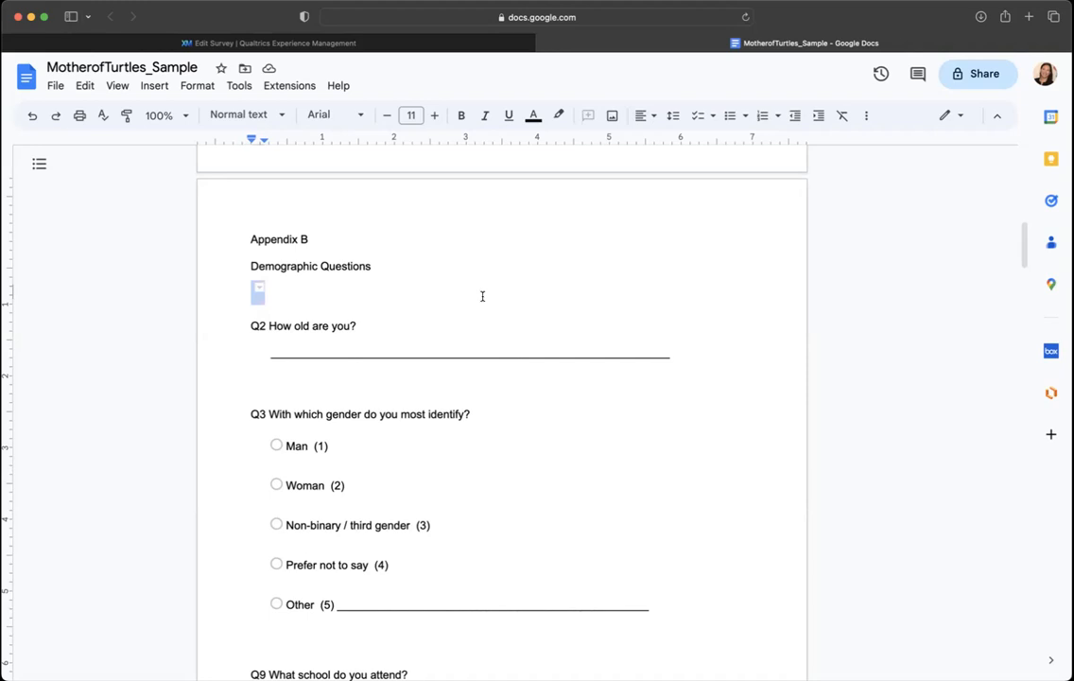
{"action": "key", "text": "BackSpace"}
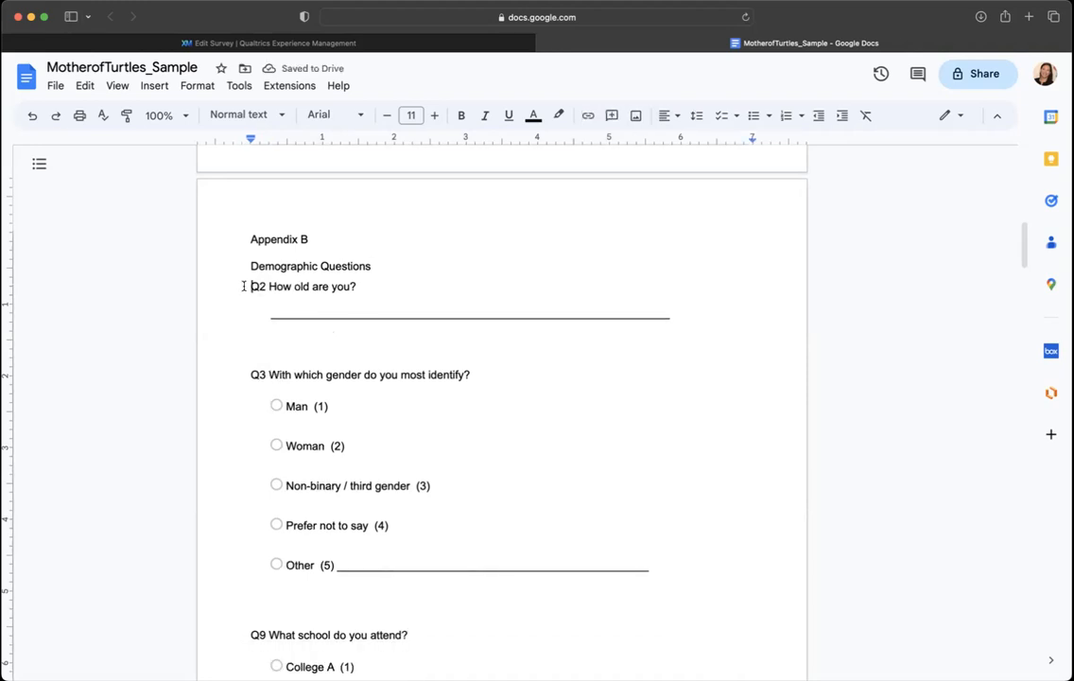
{"action": "left_click_drag", "start_coordinate": [251, 286], "coordinate": [672, 313]}
{"action": "key", "text": "BackSpace"}
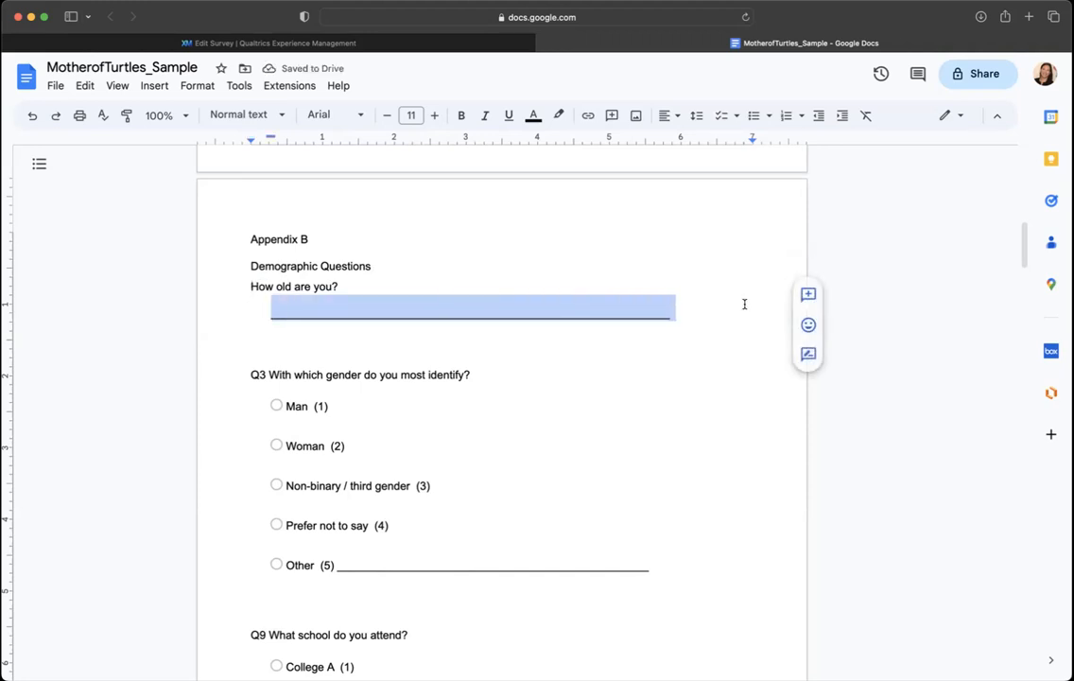
{"action": "key", "text": "BackSpace"}
{"action": "key", "text": "BackSpace"}
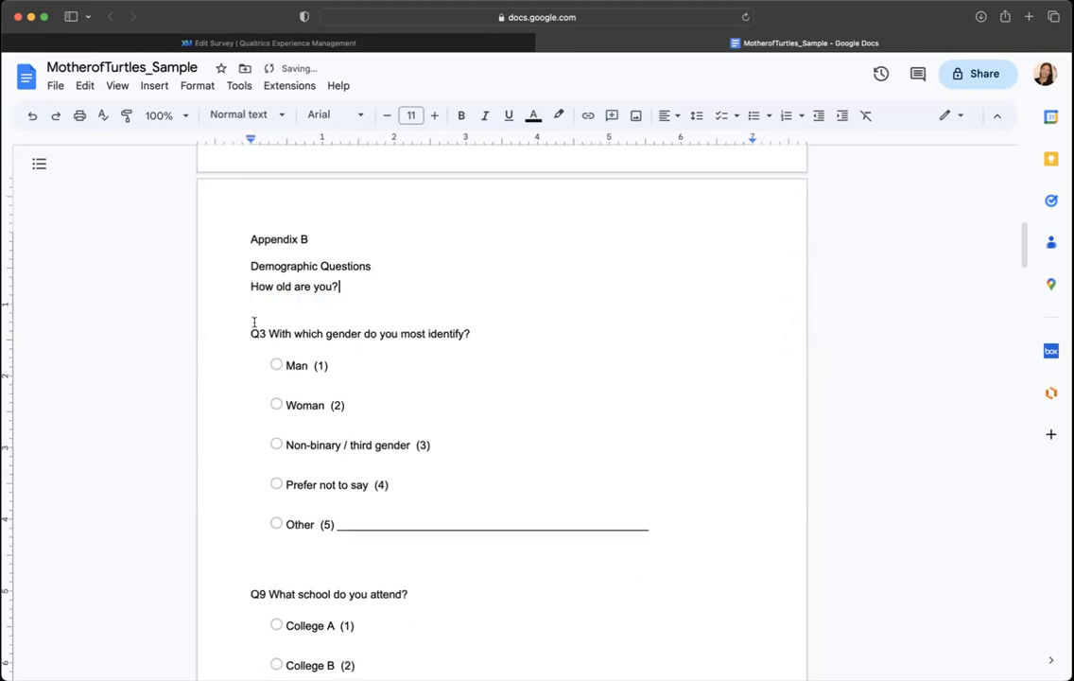
{"action": "double_click", "coordinate": [257, 332]}
{"action": "key", "text": "BackSpace"}
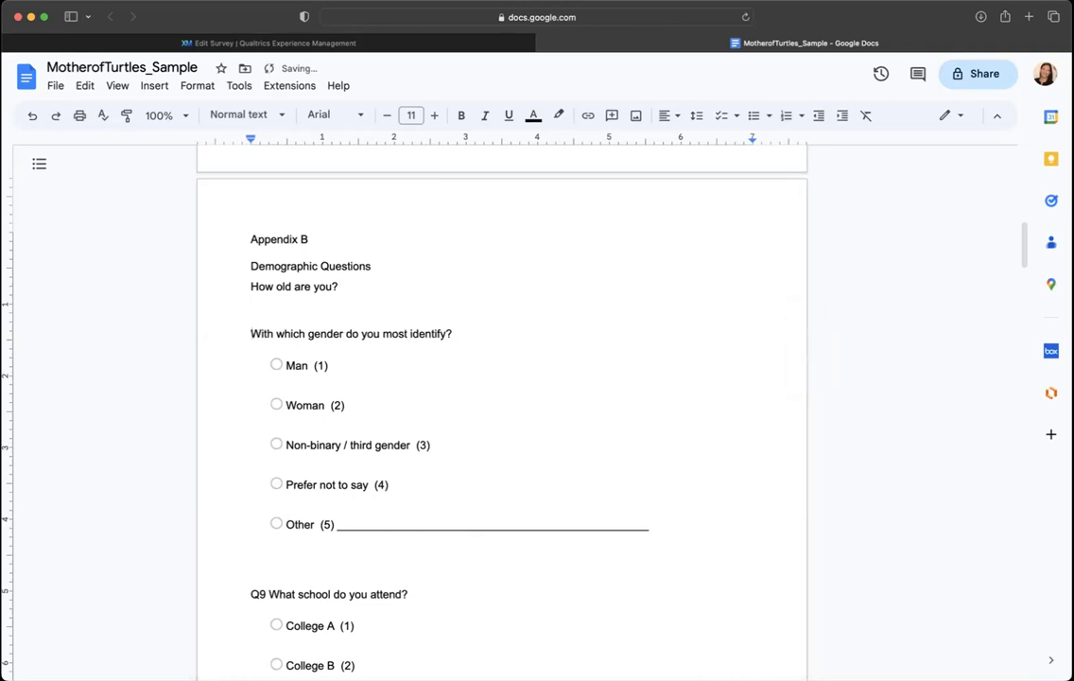
{"action": "key", "text": "BackSpace"}
{"action": "key", "text": "BackSpace"}
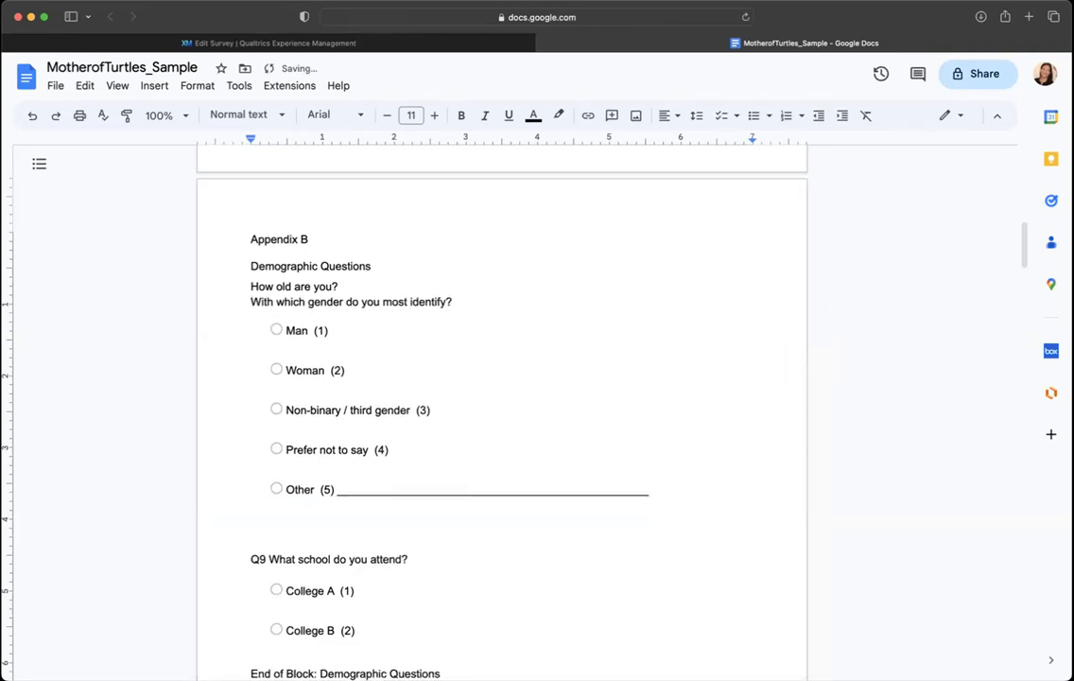
Remove the radio glyphs and (1)/(2) numbers from the Man and Woman options
{"action": "left_click", "coordinate": [286, 330]}
{"action": "key", "text": "BackSpace"}
{"action": "key", "text": "BackSpace"}
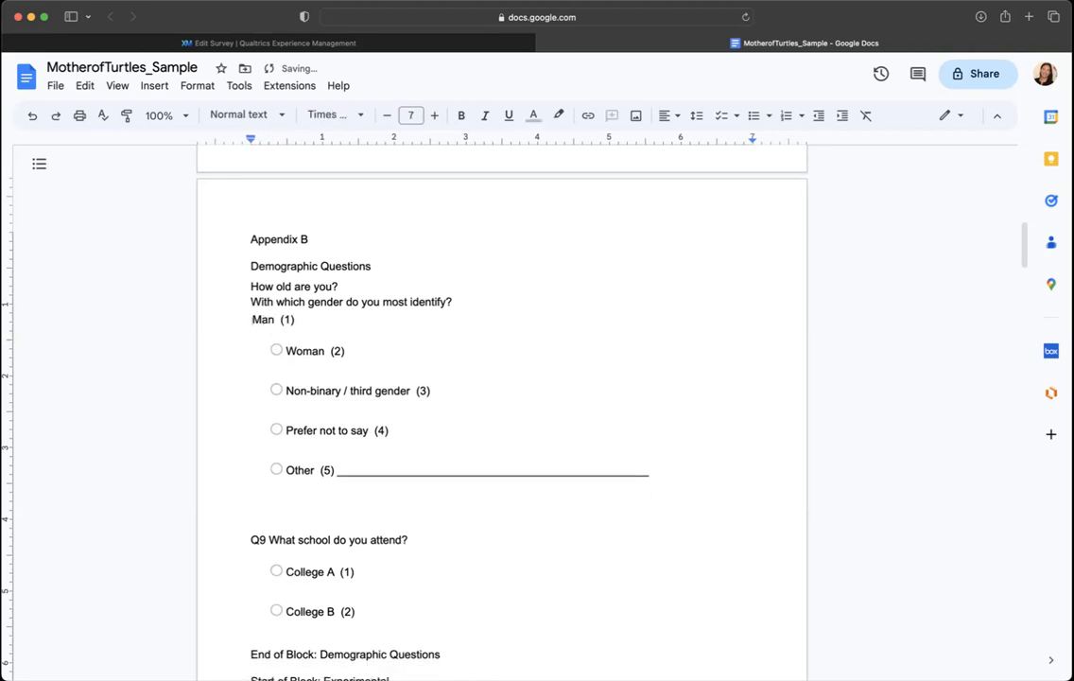
{"action": "key", "text": "BackSpace"}
{"action": "key", "text": "Return"}
{"action": "left_click", "coordinate": [286, 314]}
{"action": "key", "text": "BackSpace"}
{"action": "key", "text": "BackSpace"}
{"action": "key", "text": "BackSpace"}
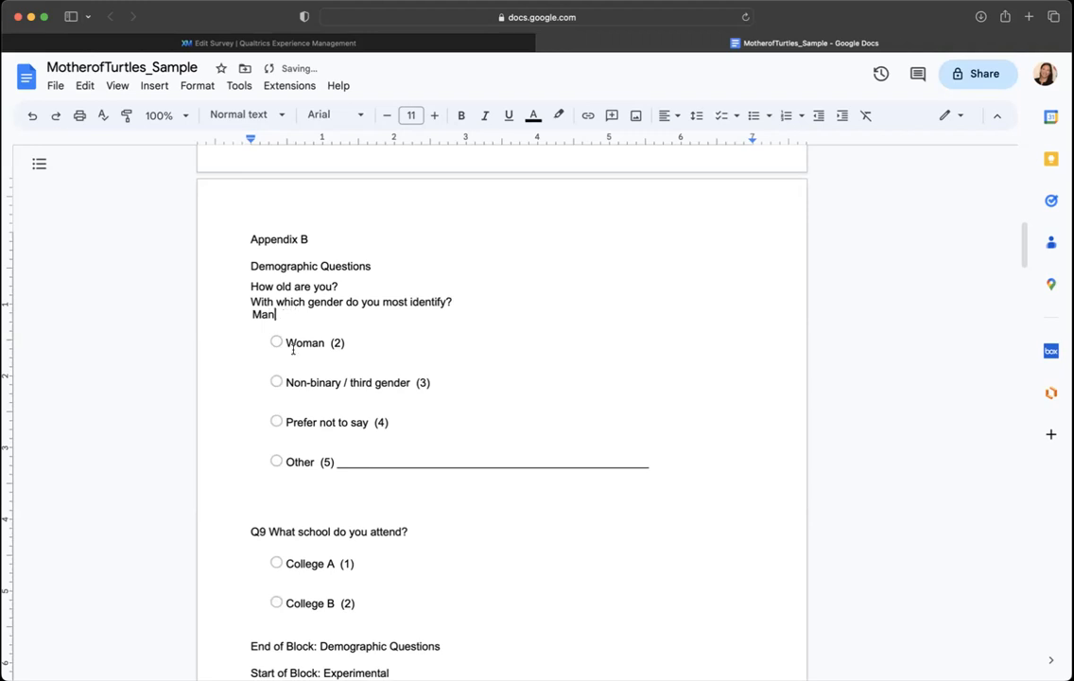
{"action": "double_click", "coordinate": [337, 343]}
{"action": "key", "text": "BackSpace"}
{"action": "key", "text": "Delete"}
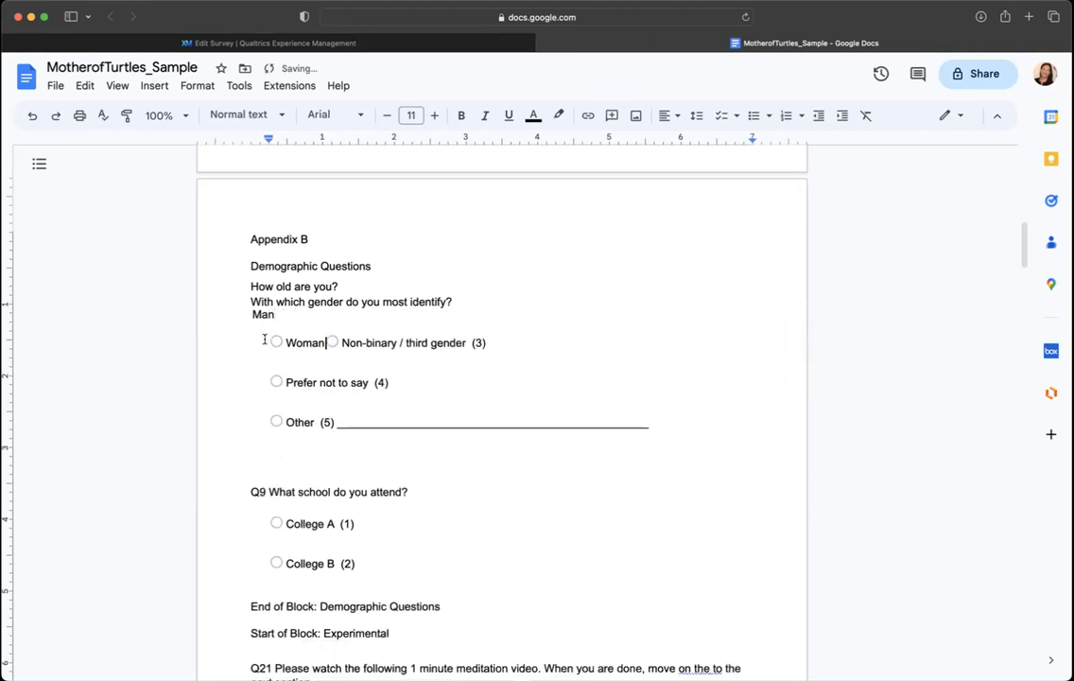
{"action": "left_click_drag", "start_coordinate": [326, 342], "coordinate": [337, 342]}
{"action": "key", "text": "BackSpace"}
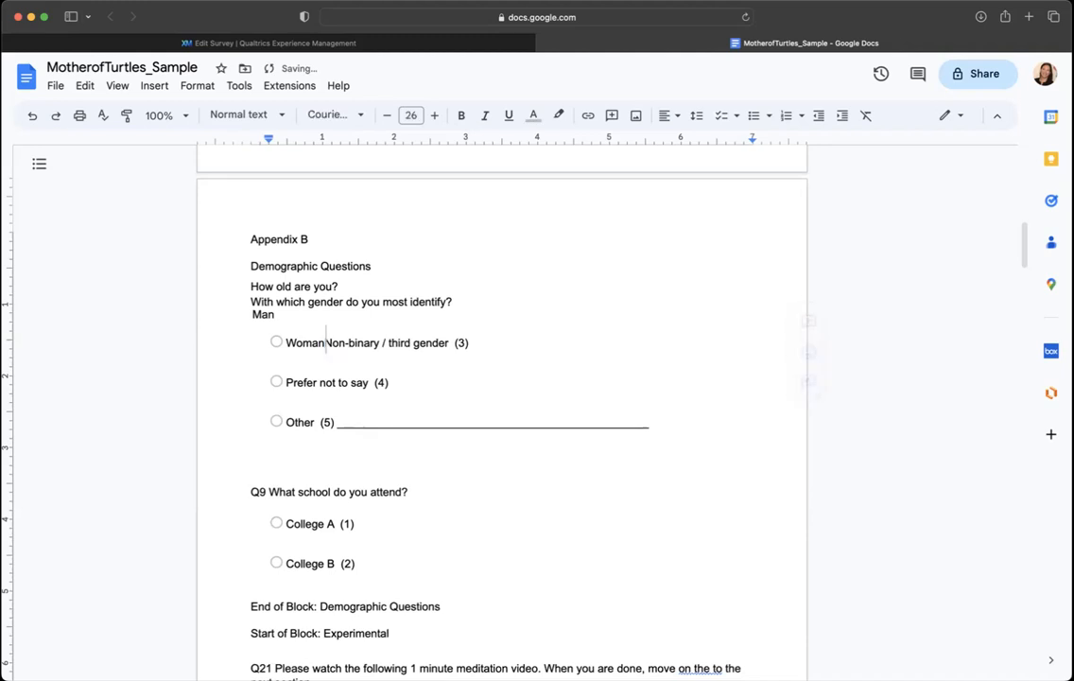
{"action": "key", "text": "Return"}
Pull Woman, Non-binary, Prefer not to say and Other flush left without radio glyphs
{"action": "key", "text": "Up"}
{"action": "key", "text": "BackSpace"}
{"action": "key", "text": "BackSpace"}
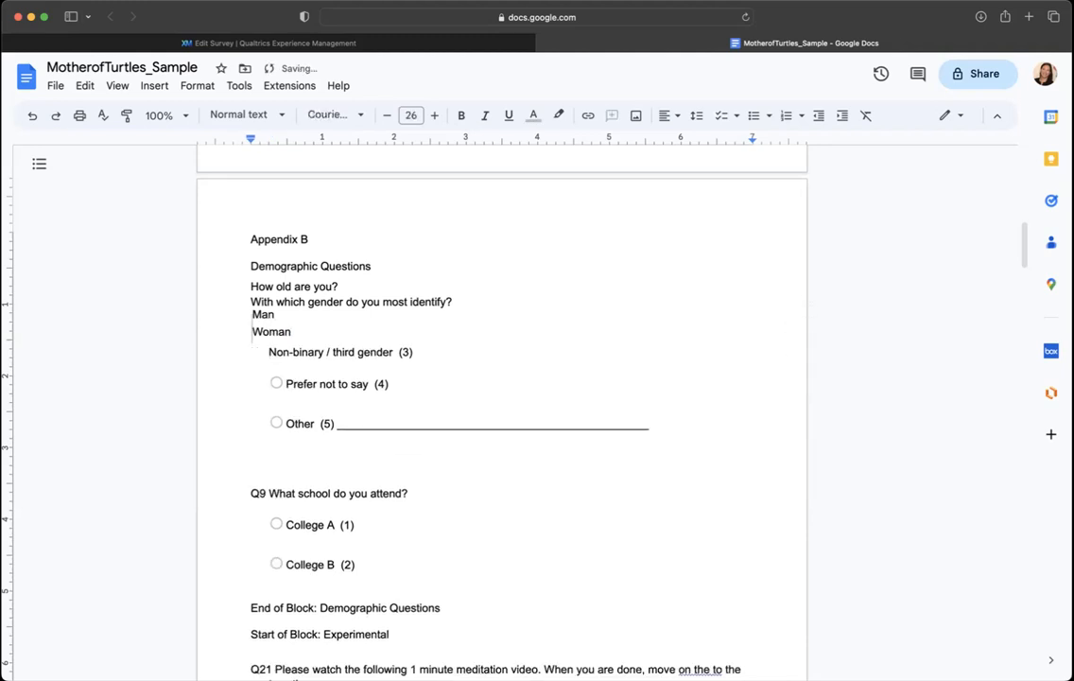
{"action": "key", "text": "Down"}
{"action": "key", "text": "BackSpace"}
{"action": "key", "text": "Down"}
{"action": "key", "text": "BackSpace"}
{"action": "key", "text": "BackSpace"}
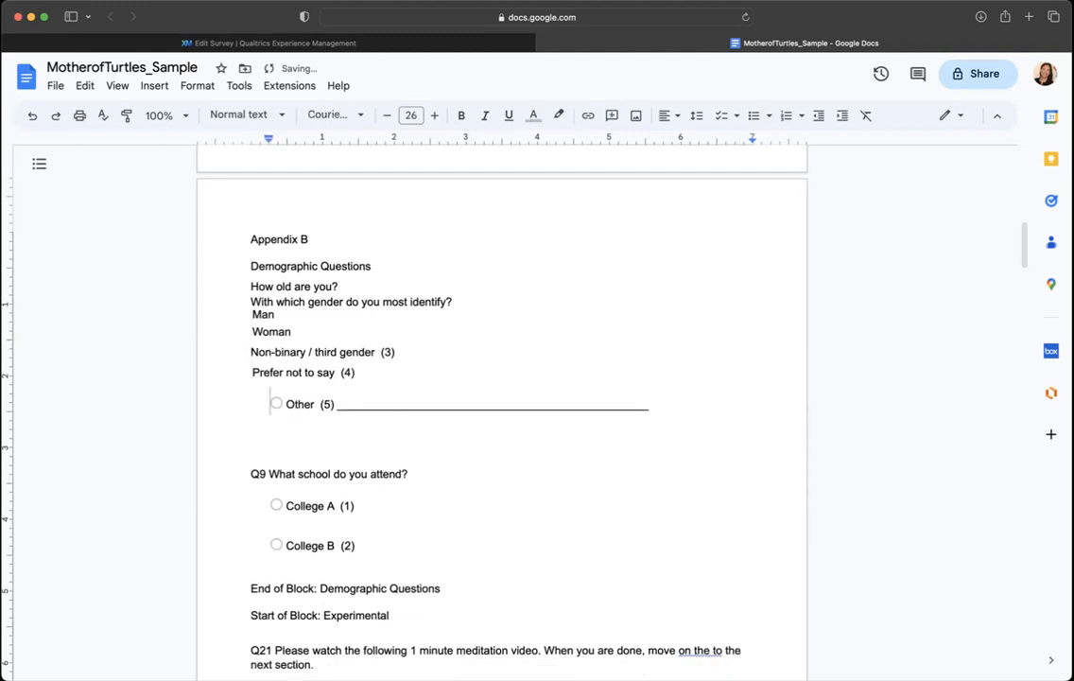
{"action": "key", "text": "Down"}
{"action": "key", "text": "BackSpace"}
{"action": "key", "text": "BackSpace"}
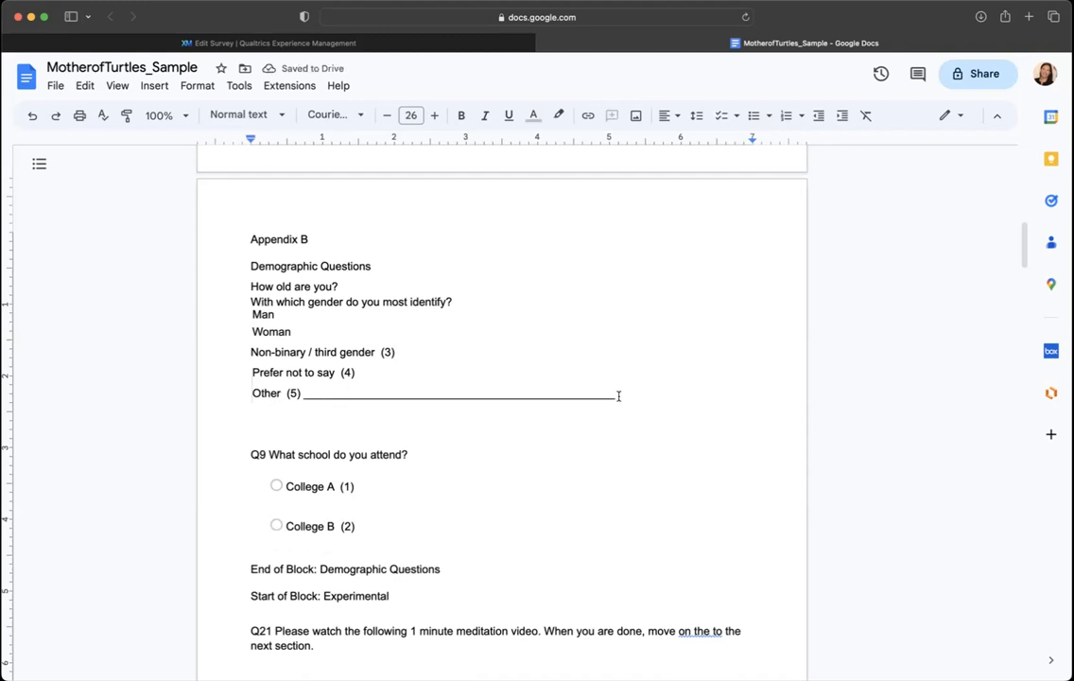
Replace Other's '(5)' and underline with '(text entry option)' and append '(text entry response)' to the age question
{"action": "left_click_drag", "start_coordinate": [617, 393], "coordinate": [284, 394]}
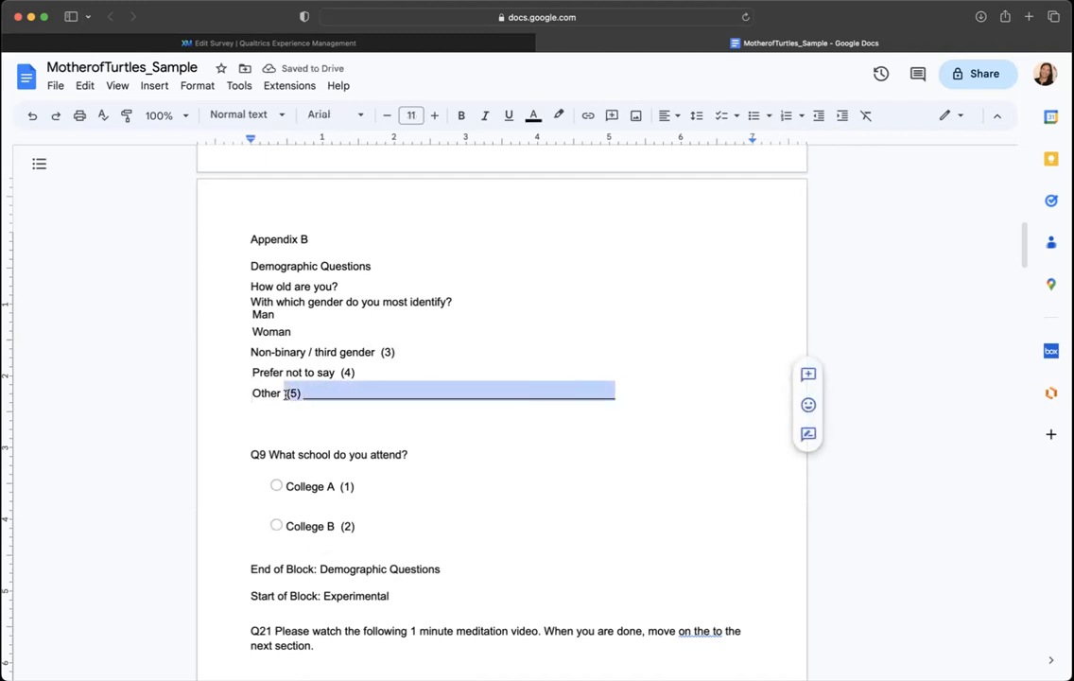
{"action": "type", "text": "(tex"}
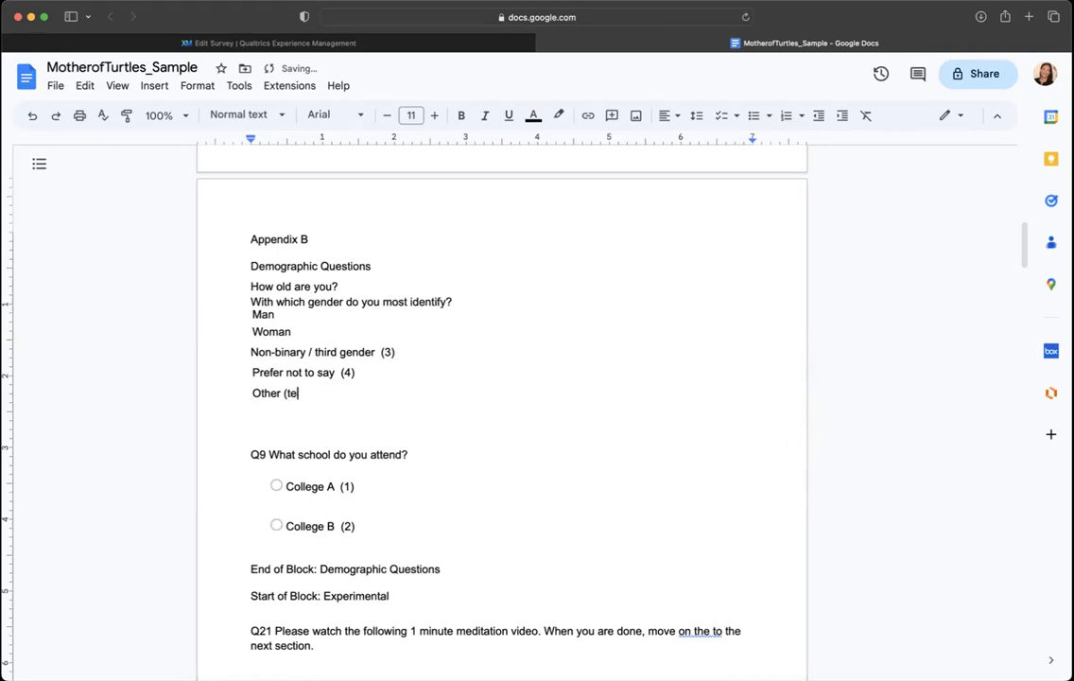
{"action": "type", "text": "t entry"}
{"action": "left_click", "coordinate": [340, 285]}
{"action": "key", "text": "Return"}
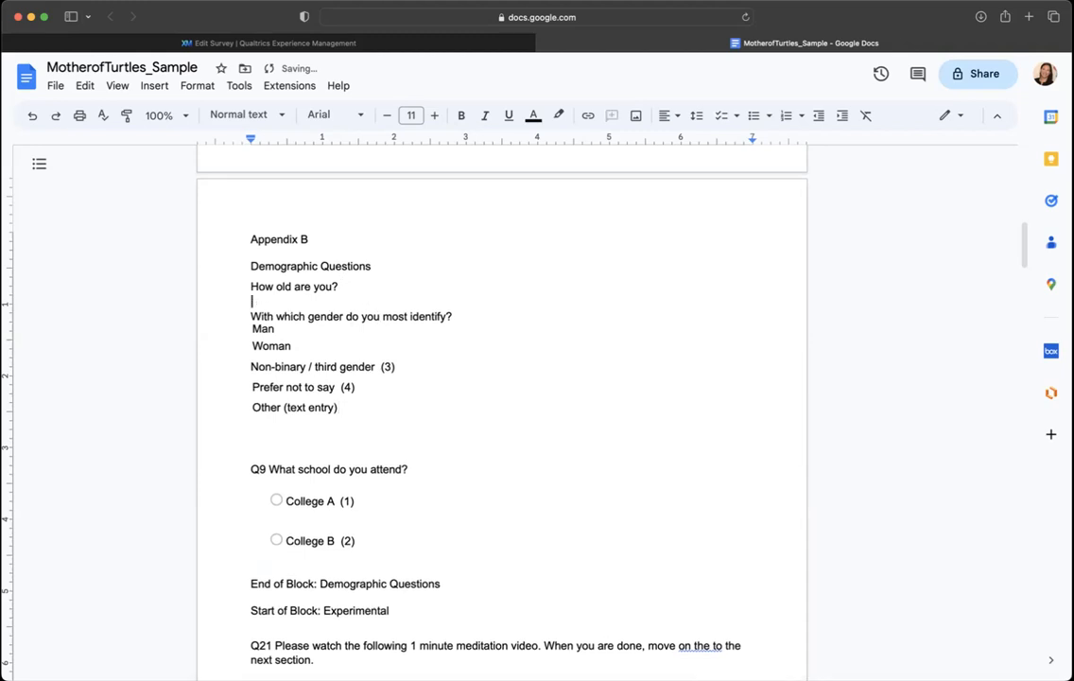
{"action": "type", "text": "te"}
{"action": "key", "text": "BackSpace"}
{"action": "key", "text": "BackSpace"}
{"action": "type", "text": "(text "}
{"action": "type", "text": "entry "}
{"action": "type", "text": "resur"}
{"action": "key", "text": "BackSpace"}
{"action": "key", "text": "BackSpace"}
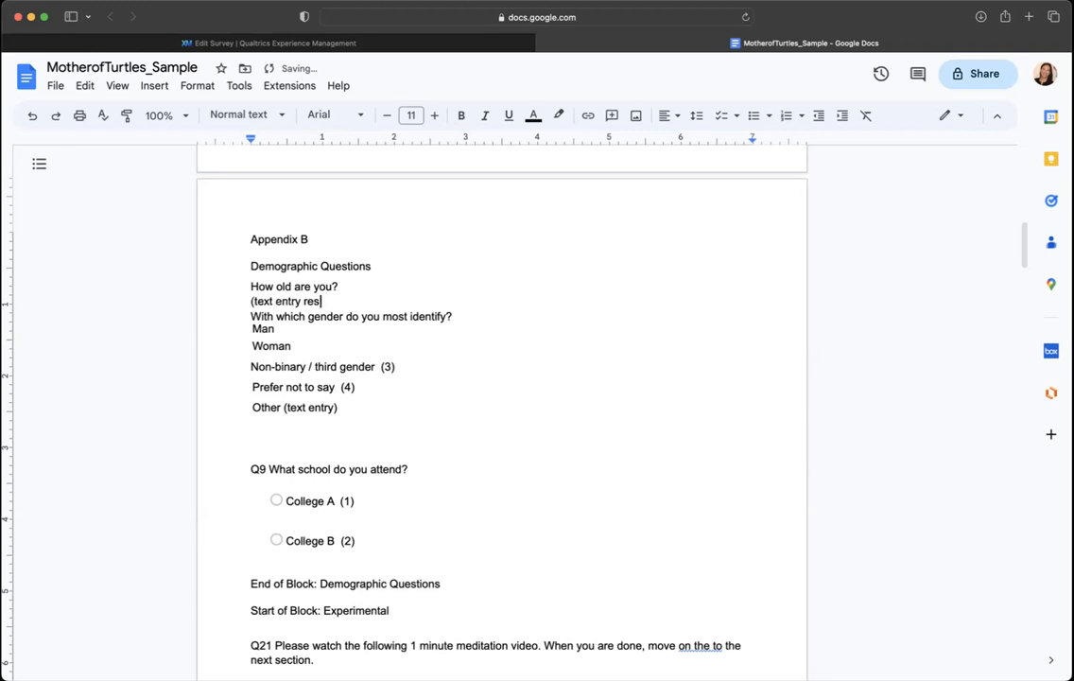
{"action": "type", "text": "ponse"}
{"action": "key", "text": "BackSpace"}
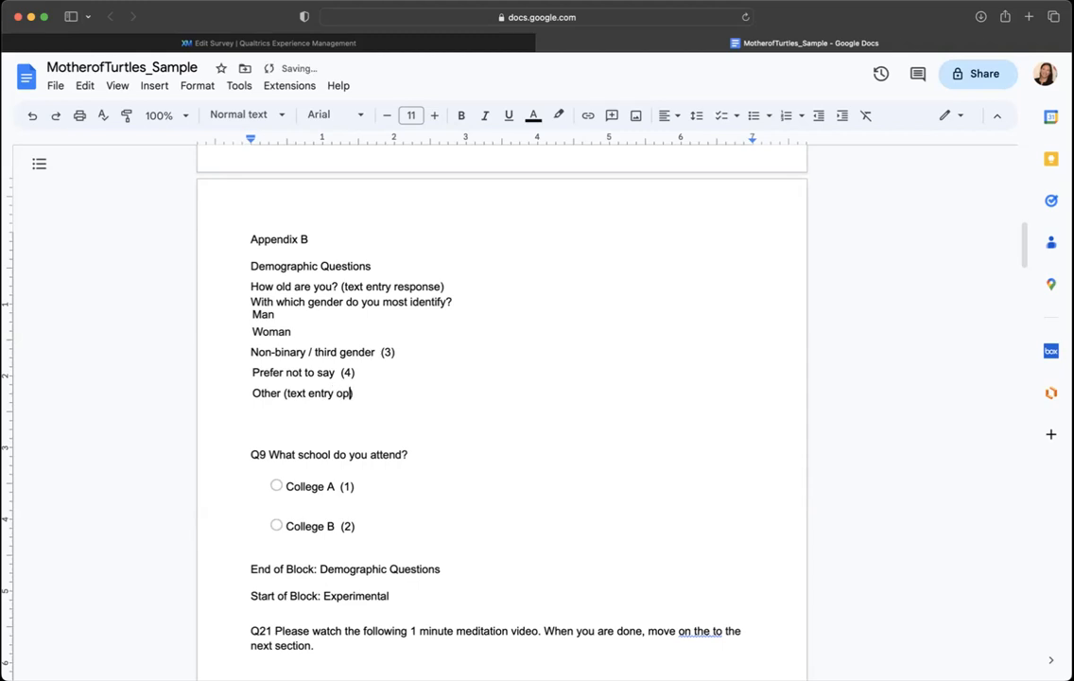
{"action": "type", "text": "ion"}
{"action": "left_click", "coordinate": [263, 423]}
Delete the Q9 label and radio circles so College A and College B sit flush left
{"action": "left_click", "coordinate": [268, 454]}
{"action": "key", "text": "BackSpace"}
{"action": "key", "text": "BackSpace"}
{"action": "key", "text": "BackSpace"}
{"action": "key", "text": "BackSpace"}
{"action": "key", "text": "BackSpace"}
{"action": "key", "text": "BackSpace"}
{"action": "key", "text": "BackSpace"}
{"action": "left_click", "coordinate": [287, 437]}
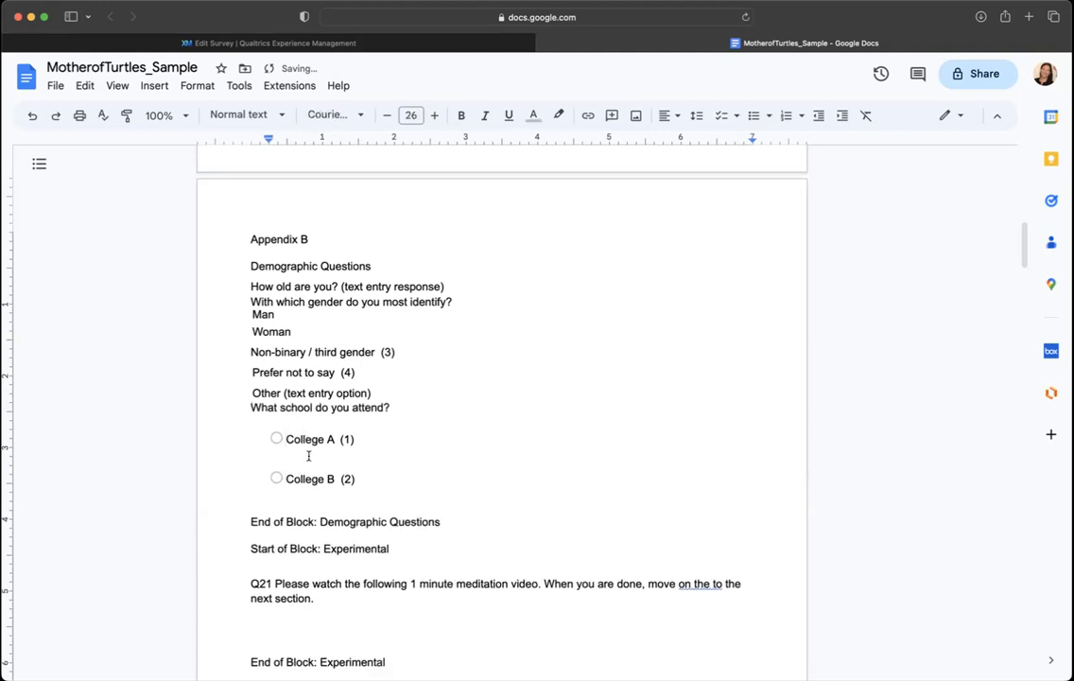
{"action": "key", "text": "BackSpace"}
{"action": "key", "text": "BackSpace"}
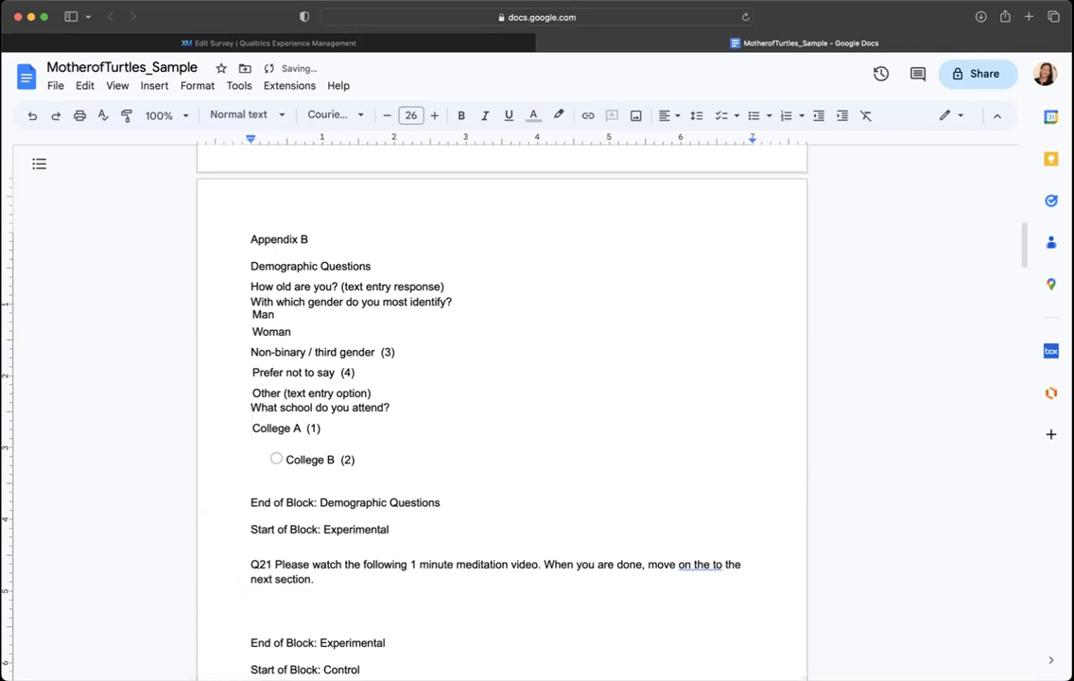
{"action": "key", "text": "BackSpace"}
{"action": "key", "text": "Return"}
{"action": "key", "text": "Down"}
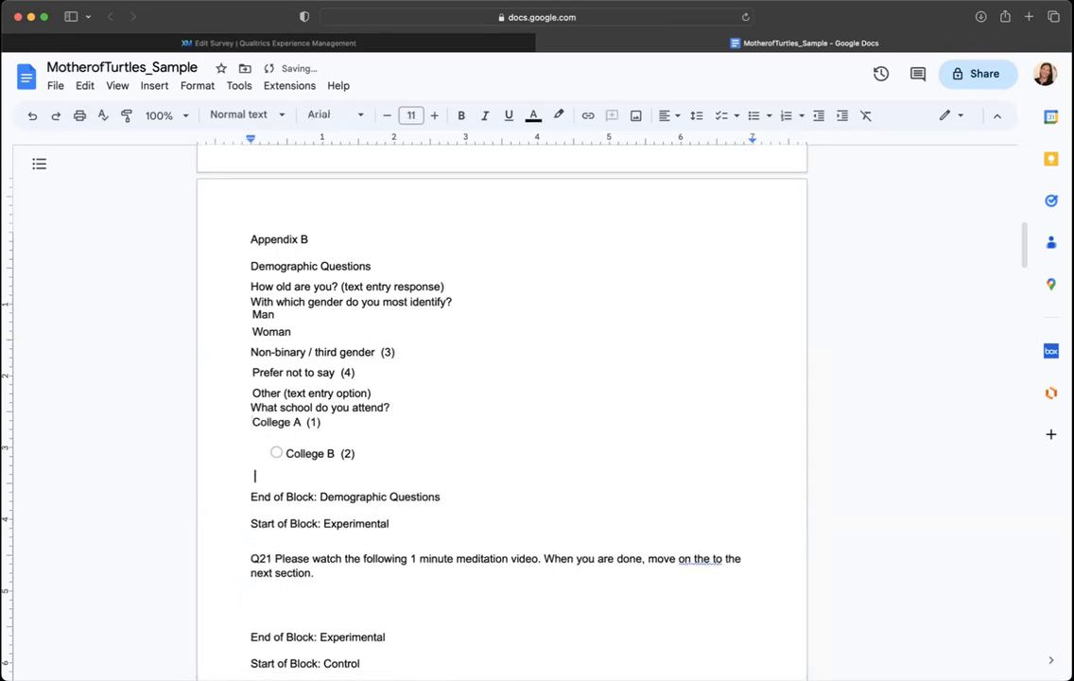
{"action": "key", "text": "Down"}
{"action": "key", "text": "BackSpace"}
{"action": "key", "text": "BackSpace"}
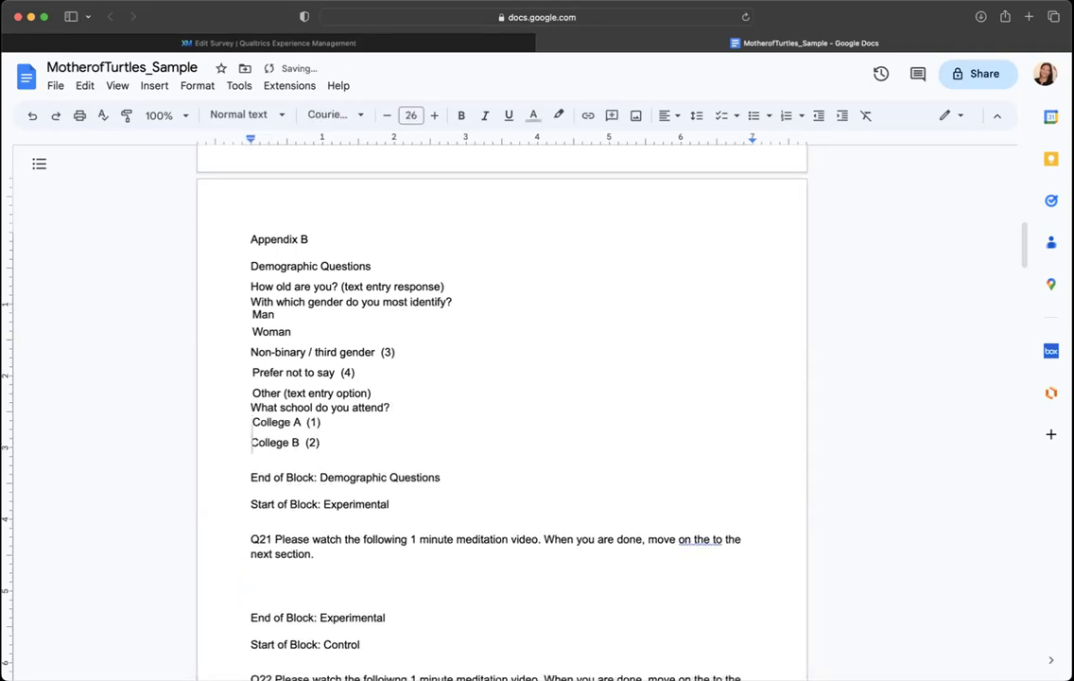
Delete the End of Block: Demographic Questions line and end Appendix B with a page break
{"action": "left_click_drag", "start_coordinate": [244, 476], "coordinate": [502, 470]}
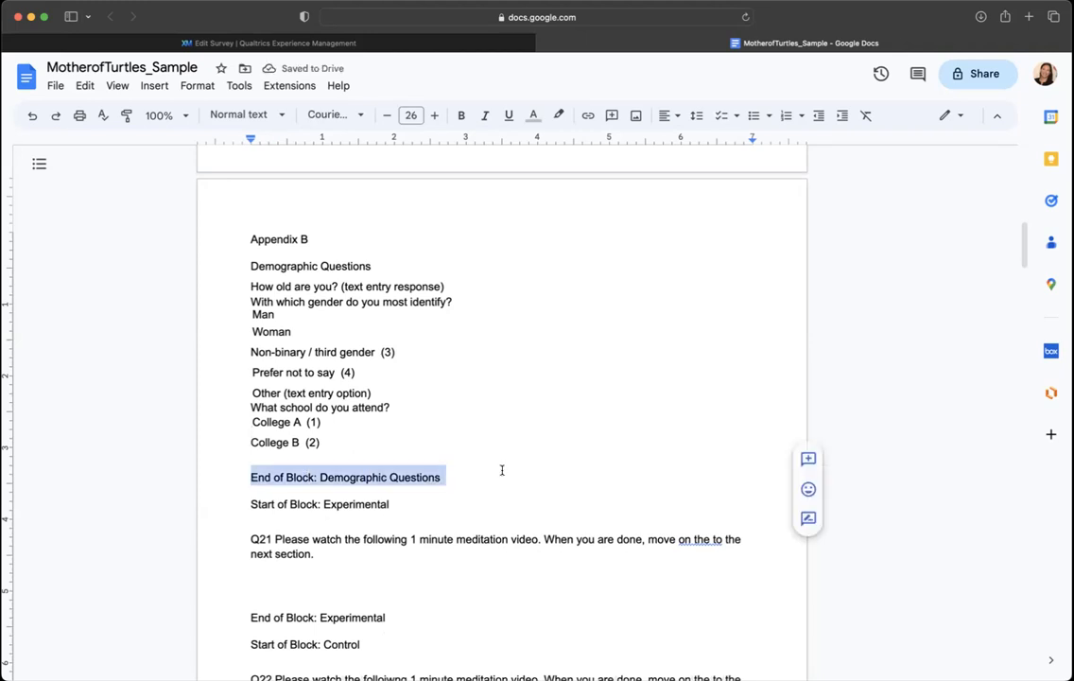
{"action": "key", "text": "BackSpace"}
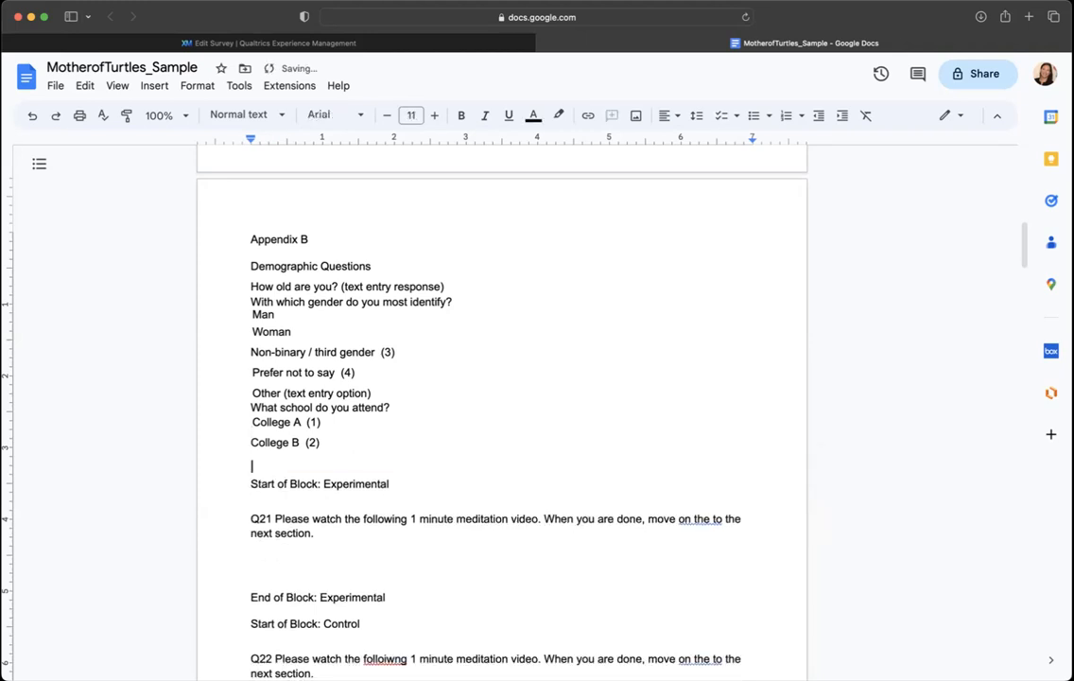
{"action": "left_click", "coordinate": [334, 443]}
{"action": "key", "text": "ctrl+Return"}
{"action": "scroll", "coordinate": [493, 445], "scroll_direction": "up", "scroll_amount": 5}
{"action": "scroll", "coordinate": [492, 445], "scroll_direction": "up", "scroll_amount": 3}
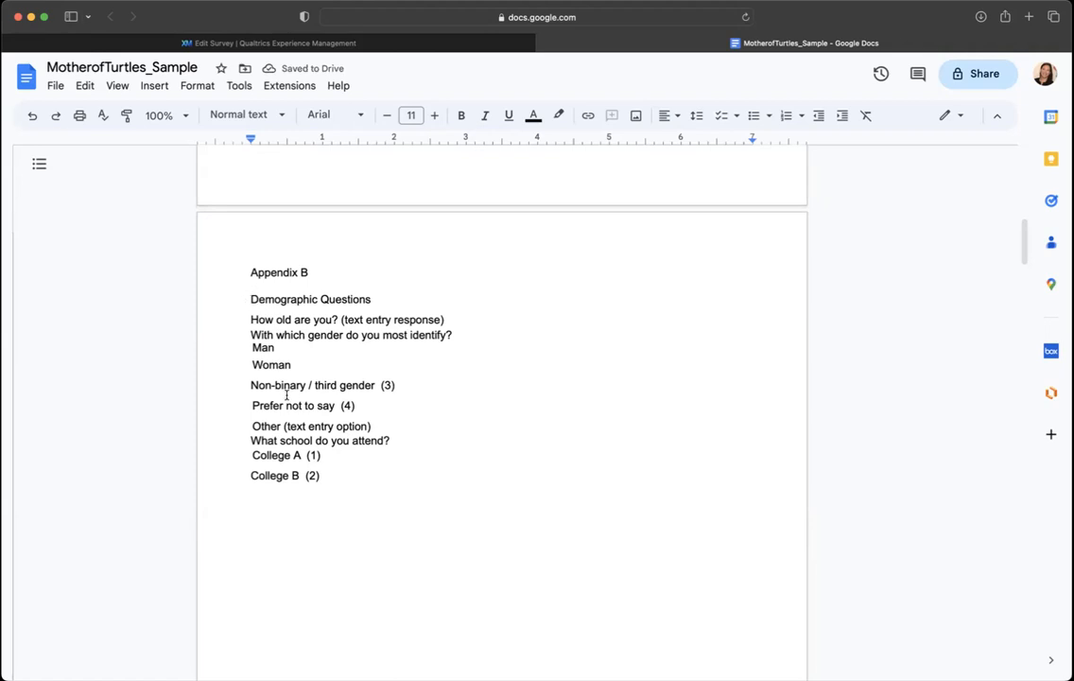
Remove the leading spaces before the gender and College answer options
{"action": "left_click", "coordinate": [247, 364]}
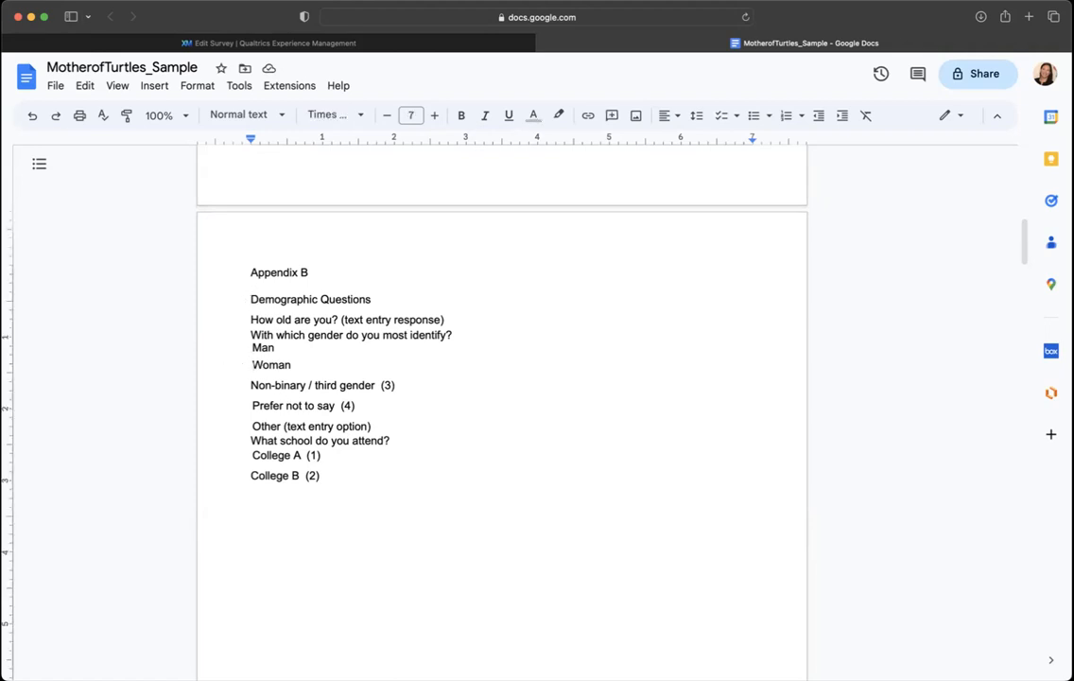
{"action": "key", "text": "Delete"}
{"action": "key", "text": "Delete"}
{"action": "left_click", "coordinate": [252, 405]}
{"action": "key", "text": "Delete"}
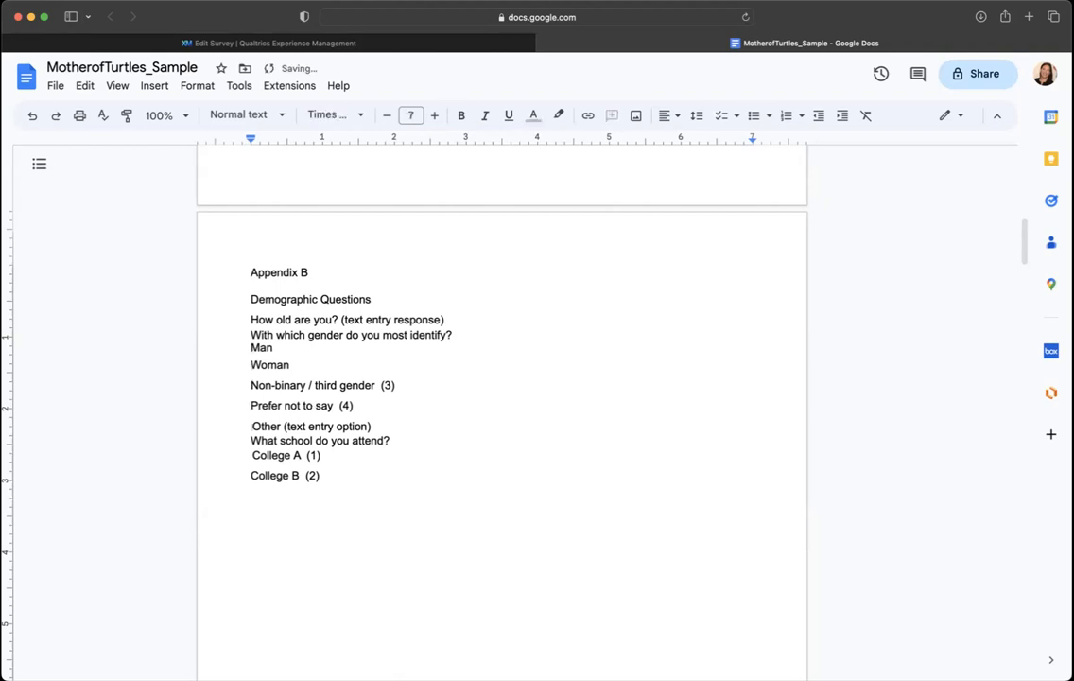
{"action": "left_click", "coordinate": [252, 426]}
{"action": "key", "text": "Delete"}
{"action": "key", "text": "Delete"}
{"action": "left_click", "coordinate": [252, 476]}
Remove the remaining (3) and College option numbers
{"action": "left_click_drag", "start_coordinate": [396, 385], "coordinate": [335, 405]}
{"action": "key", "text": "Delete"}
{"action": "key", "text": "Delete"}
{"action": "mouse_move", "coordinate": [324, 455]}
{"action": "left_mouse_down"}
{"action": "mouse_move", "coordinate": [300, 455]}
{"action": "mouse_move", "coordinate": [301, 475]}
{"action": "left_mouse_up"}
{"action": "key", "text": "Delete"}
{"action": "key", "text": "Delete"}
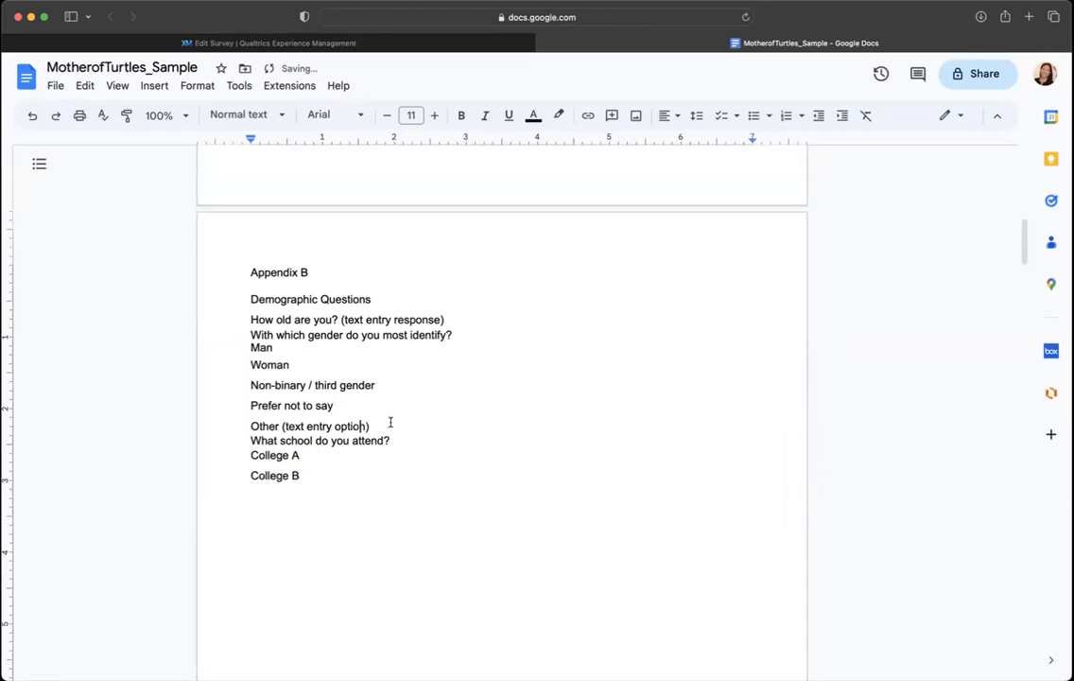
{"action": "scroll", "coordinate": [394, 421], "scroll_direction": "up", "scroll_amount": 1}
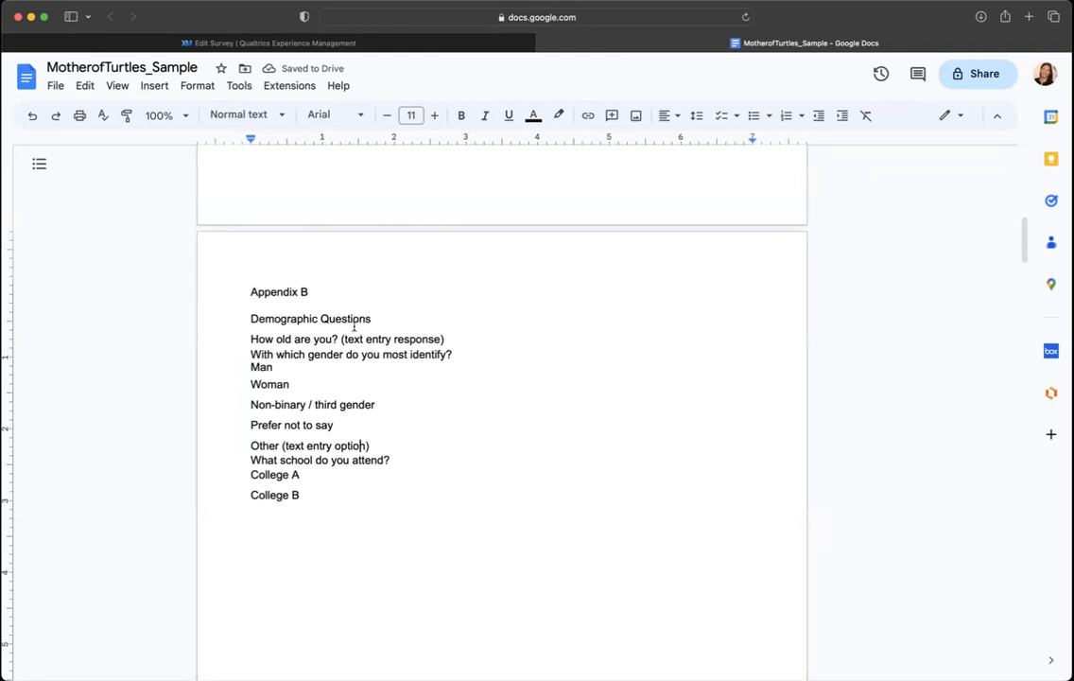
{"action": "scroll", "coordinate": [345, 325], "scroll_direction": "up", "scroll_amount": 10}
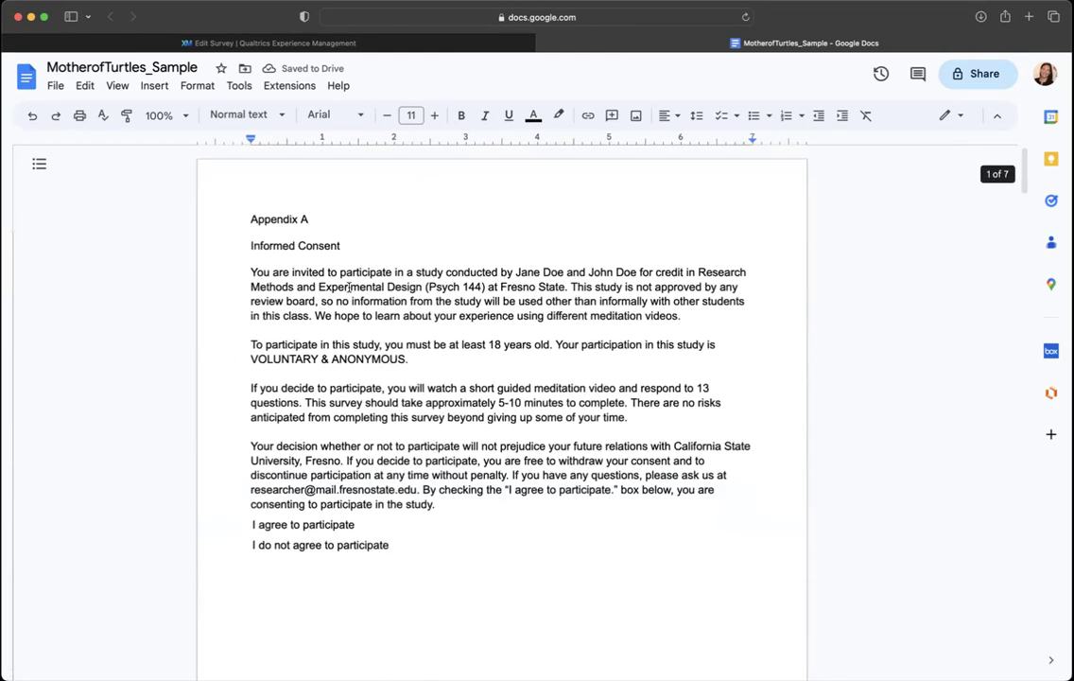
Clear formatting on all document text and delete the leading space before 'I agree to participate'
{"action": "key", "text": "super+a"}
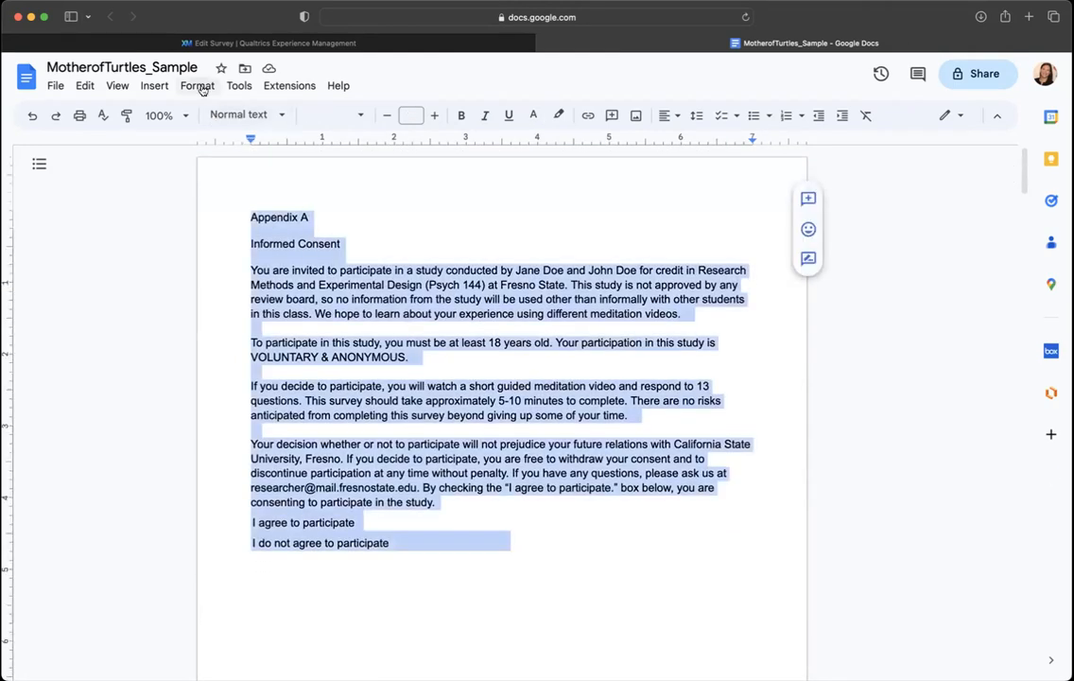
{"action": "left_click", "coordinate": [198, 85]}
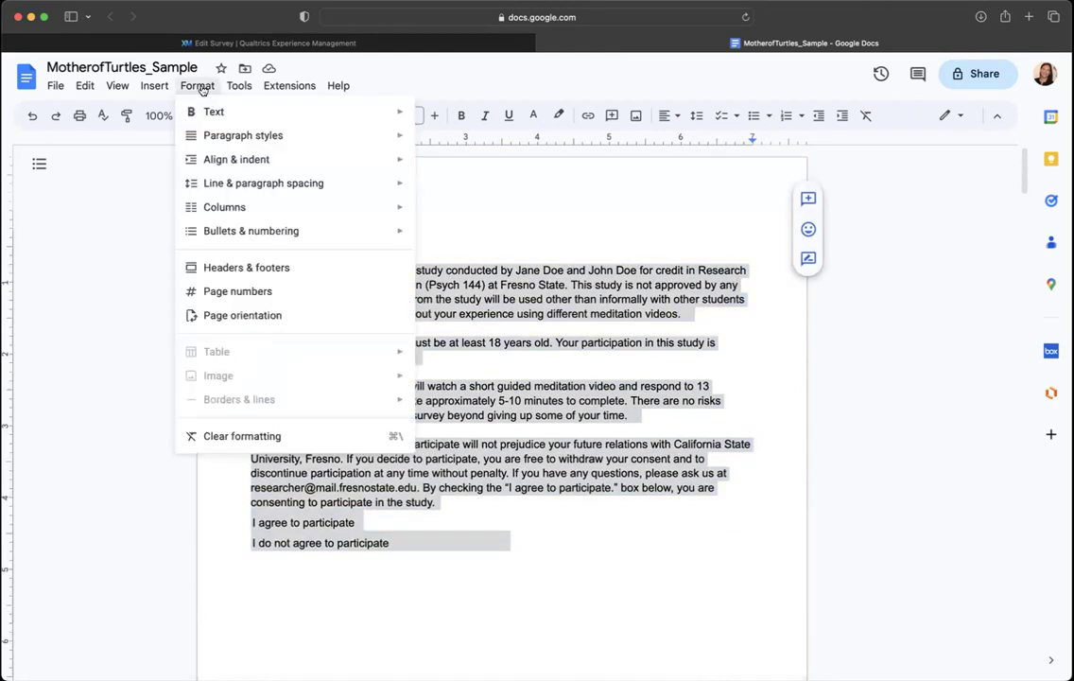
{"action": "left_click", "coordinate": [242, 436]}
{"action": "left_click", "coordinate": [287, 312]}
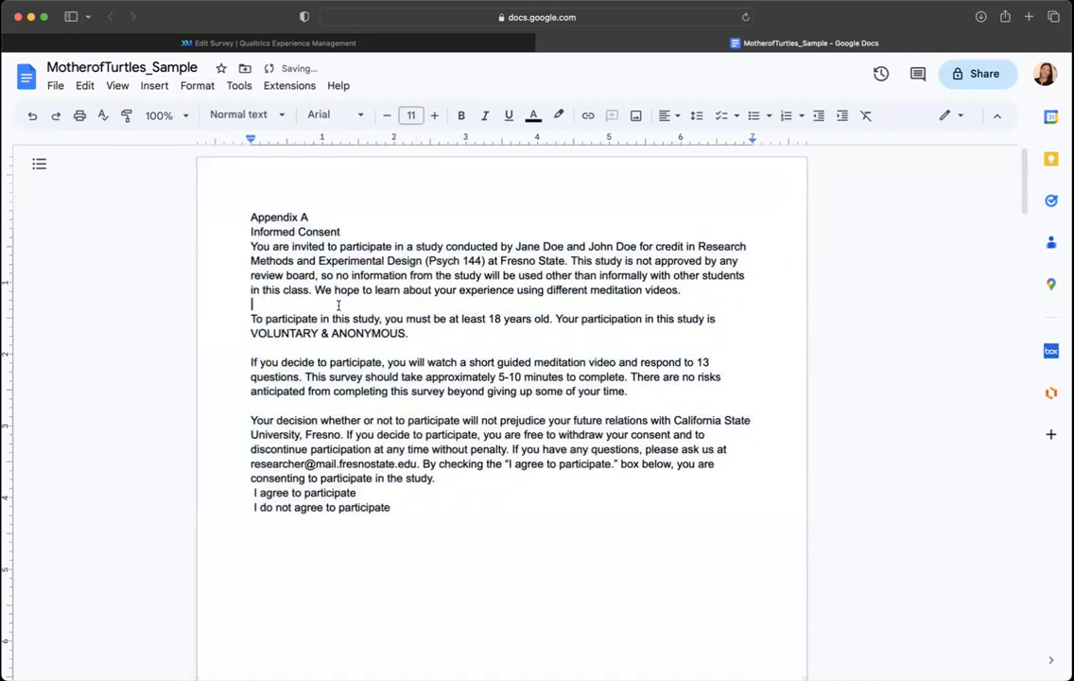
{"action": "left_click", "coordinate": [358, 234]}
{"action": "scroll", "coordinate": [358, 284], "scroll_direction": "down", "scroll_amount": 3}
{"action": "scroll", "coordinate": [312, 331], "scroll_direction": "down", "scroll_amount": 2}
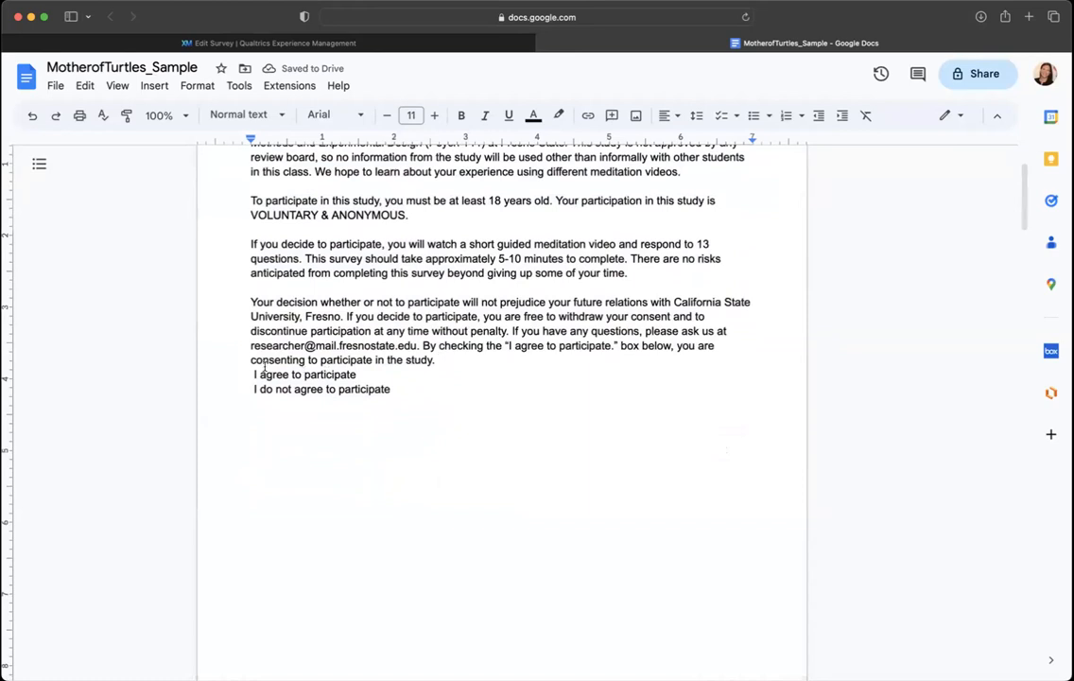
{"action": "left_click", "coordinate": [253, 374]}
{"action": "key", "text": "BackSpace"}
{"action": "key", "text": "BackSpace"}
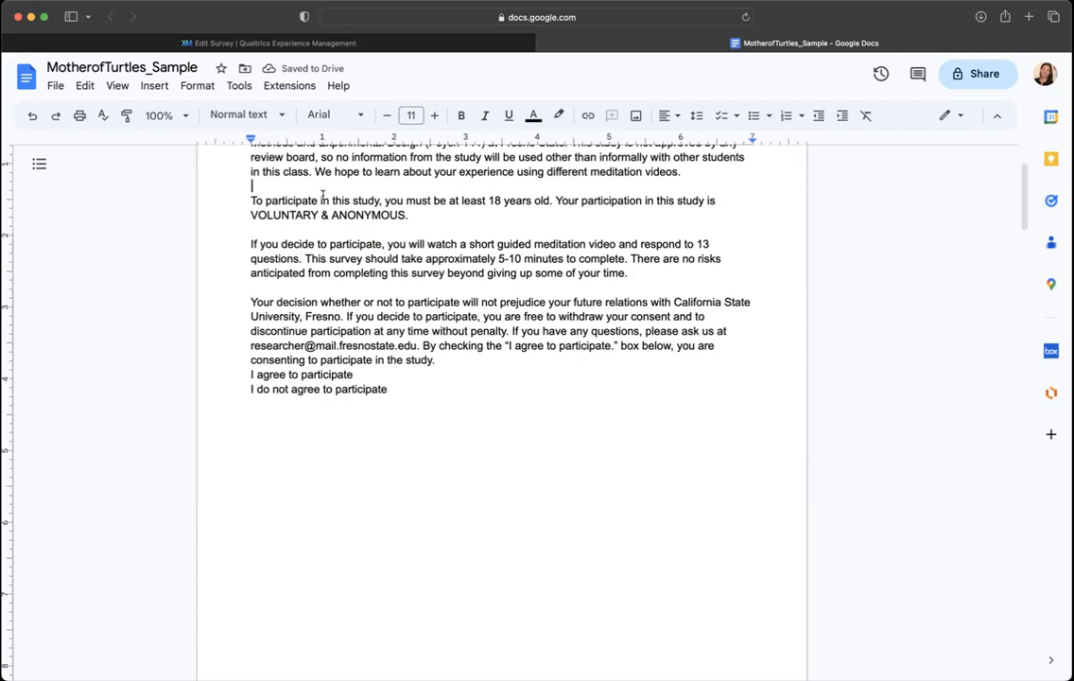
{"action": "scroll", "coordinate": [322, 237], "scroll_direction": "up", "scroll_amount": 5}
{"action": "scroll", "coordinate": [321, 255], "scroll_direction": "up", "scroll_amount": 3}
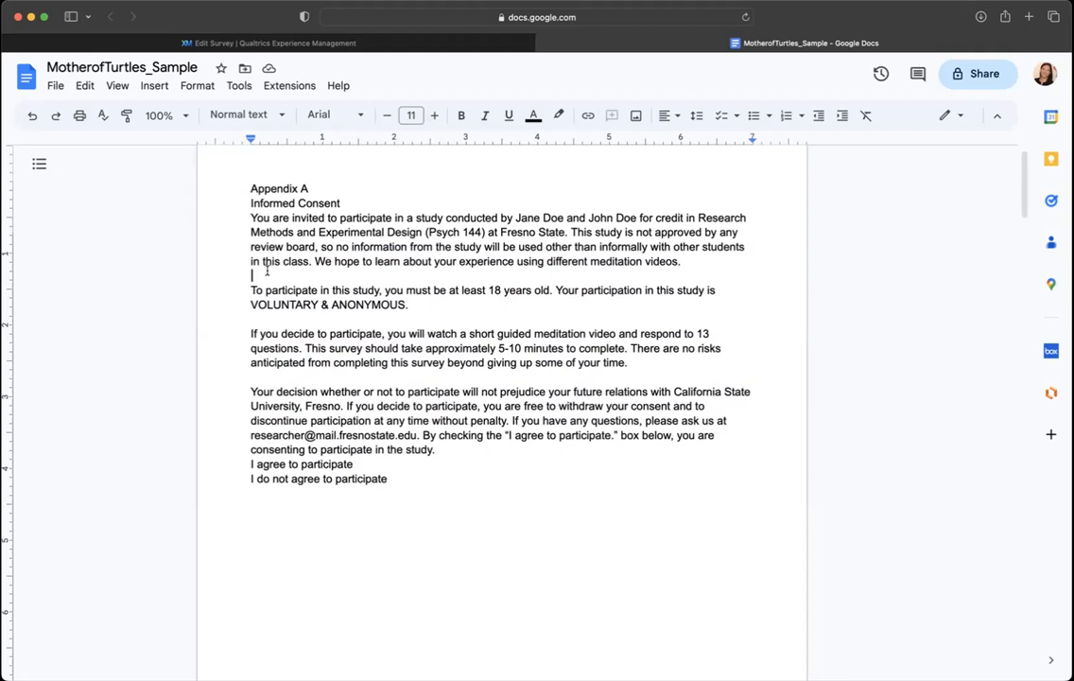
{"action": "scroll", "coordinate": [367, 345], "scroll_direction": "down", "scroll_amount": 1}
{"action": "scroll", "coordinate": [367, 345], "scroll_direction": "down", "scroll_amount": 8}
{"action": "scroll", "coordinate": [367, 346], "scroll_direction": "down", "scroll_amount": 3}
{"action": "scroll", "coordinate": [367, 346], "scroll_direction": "up", "scroll_amount": 4}
{"action": "scroll", "coordinate": [367, 345], "scroll_direction": "up", "scroll_amount": 8}
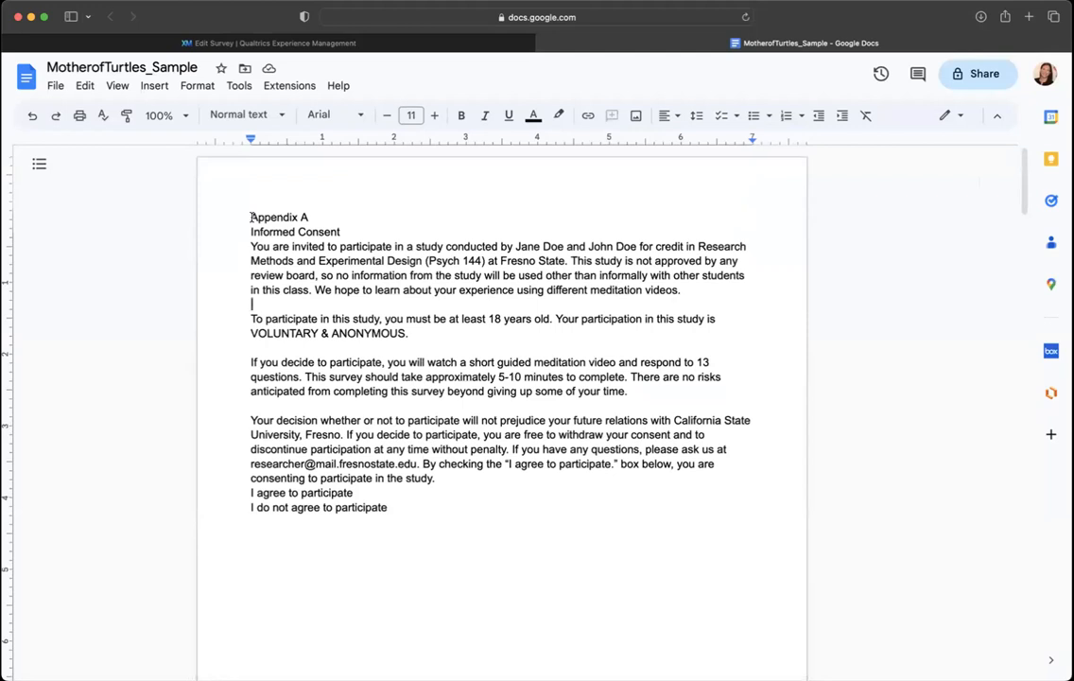
Make 'Appendix A' bold and centred, and make 'Informed Consent' bold
{"action": "left_click_drag", "start_coordinate": [246, 216], "coordinate": [312, 216]}
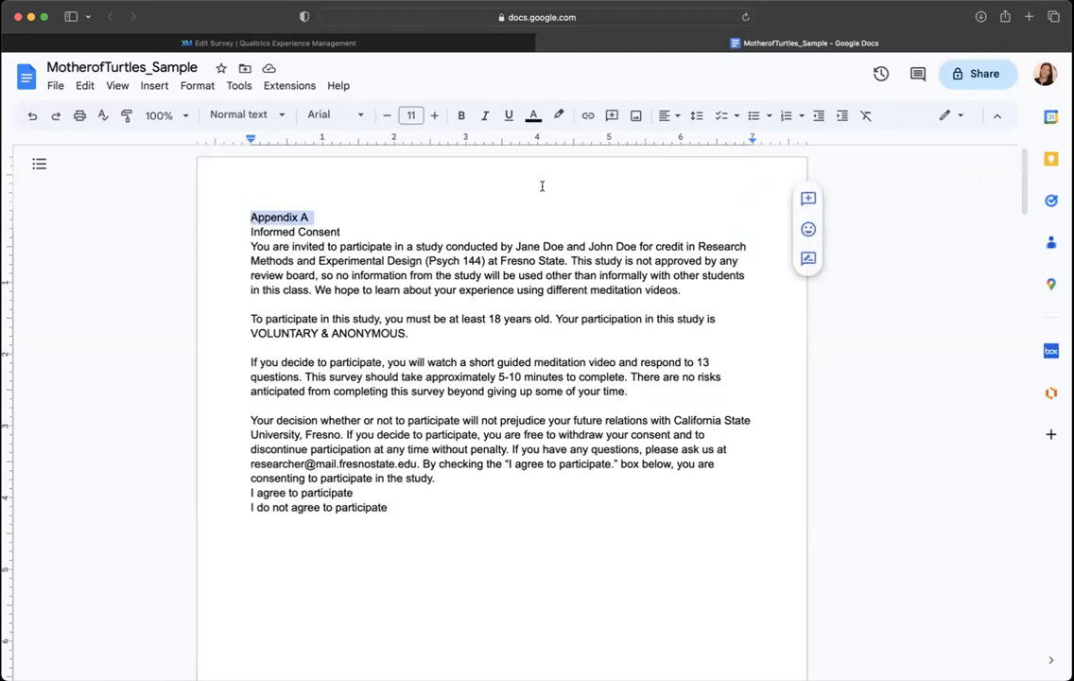
{"action": "left_click", "coordinate": [462, 115]}
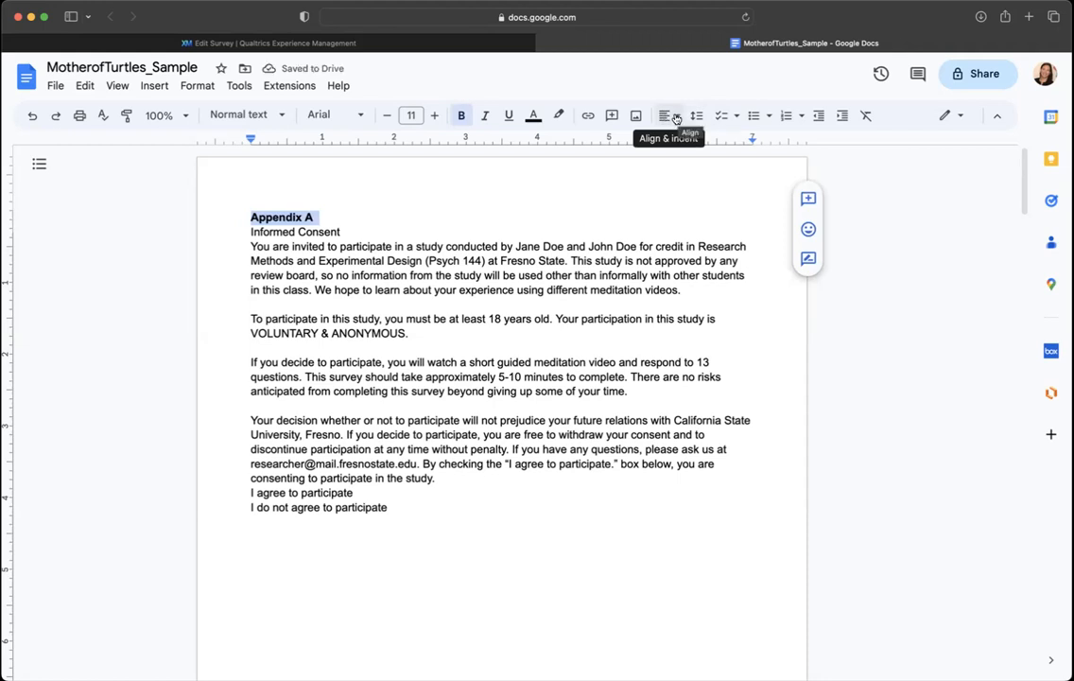
{"action": "left_click", "coordinate": [676, 116]}
{"action": "left_click", "coordinate": [693, 139]}
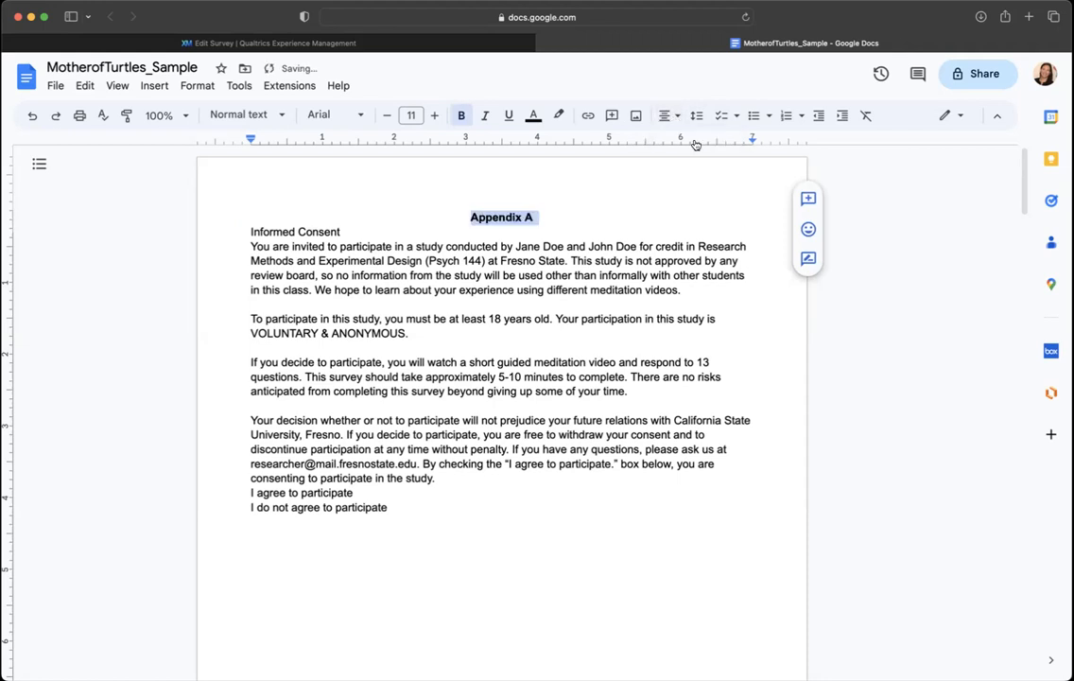
{"action": "left_click_drag", "start_coordinate": [251, 230], "coordinate": [347, 230]}
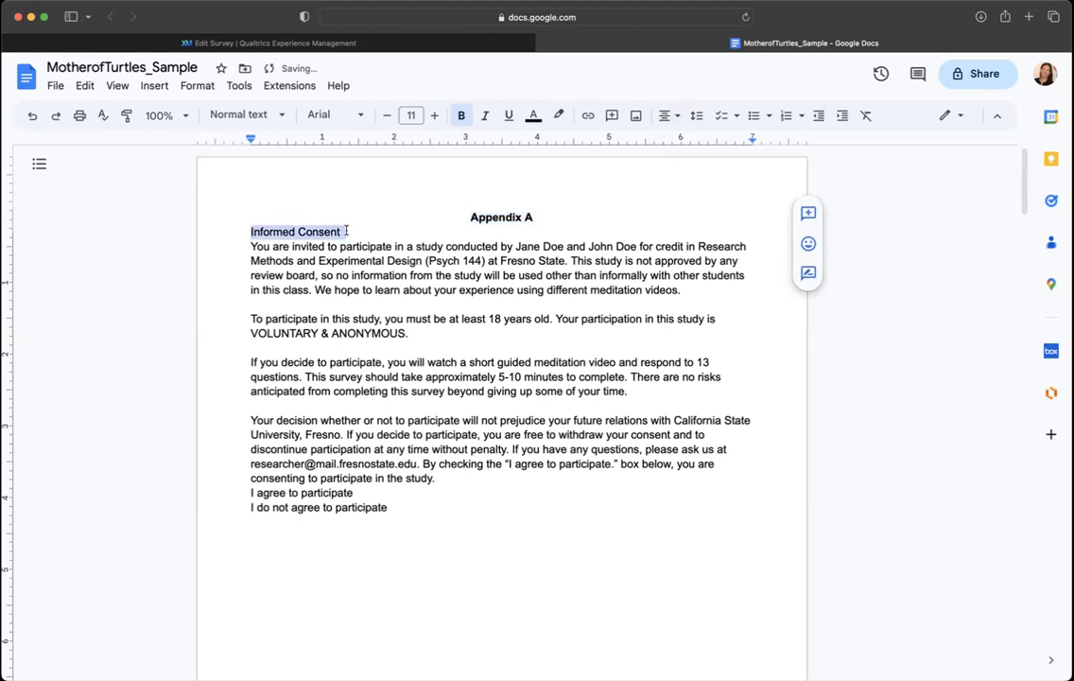
{"action": "key", "text": "super+b"}
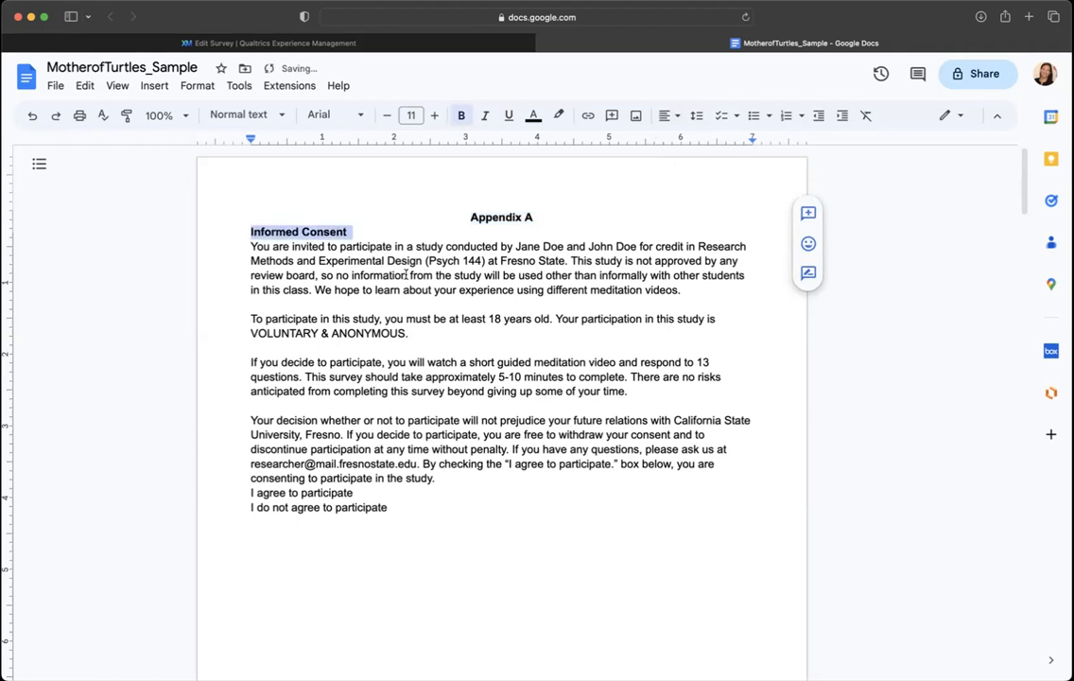
{"action": "scroll", "coordinate": [360, 322], "scroll_direction": "down", "scroll_amount": 3}
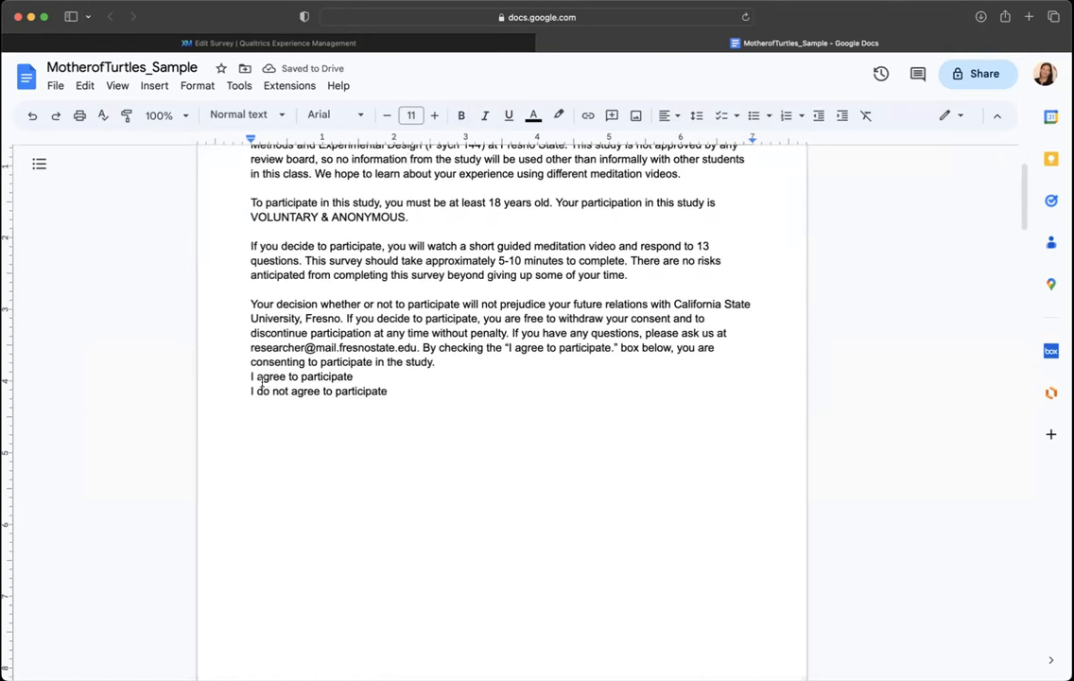
Turn the two agree/disagree consent lines into a checkbox (checklist) list
{"action": "left_click_drag", "start_coordinate": [251, 376], "coordinate": [397, 392]}
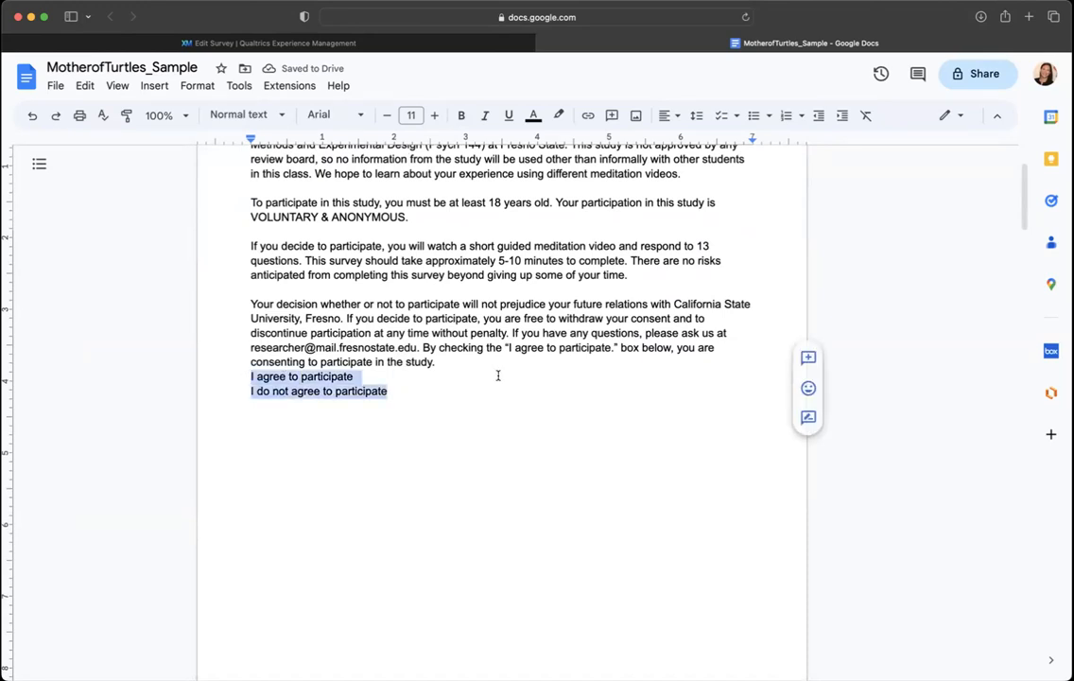
{"action": "scroll", "coordinate": [499, 376], "scroll_direction": "up", "scroll_amount": 3}
{"action": "left_click", "coordinate": [769, 116]}
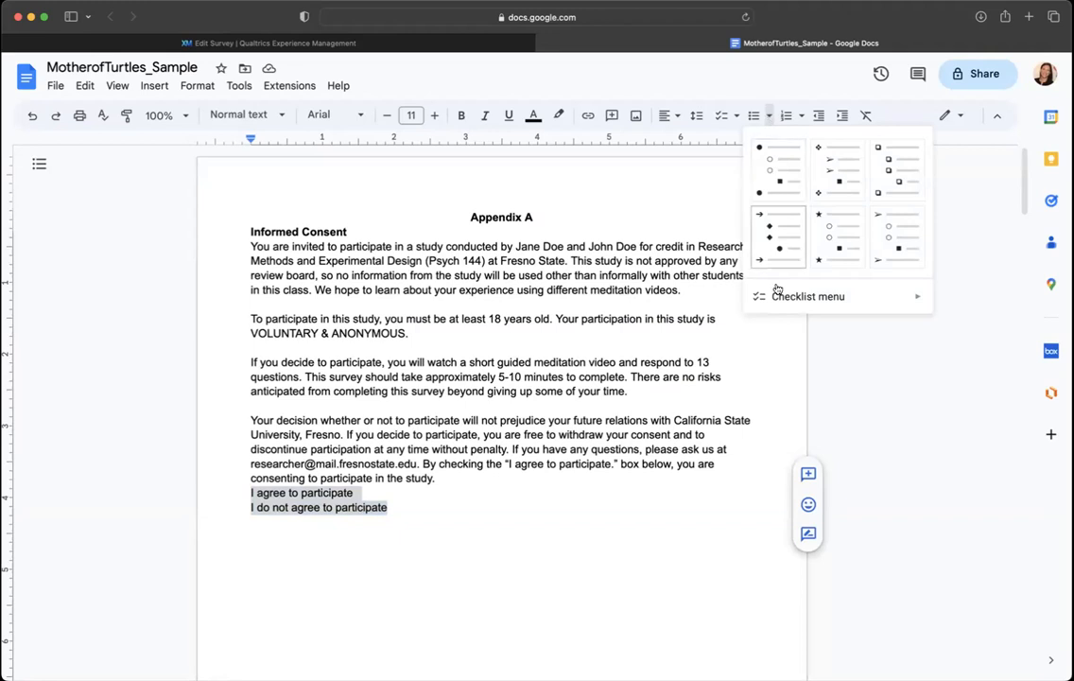
{"action": "mouse_move", "coordinate": [808, 296]}
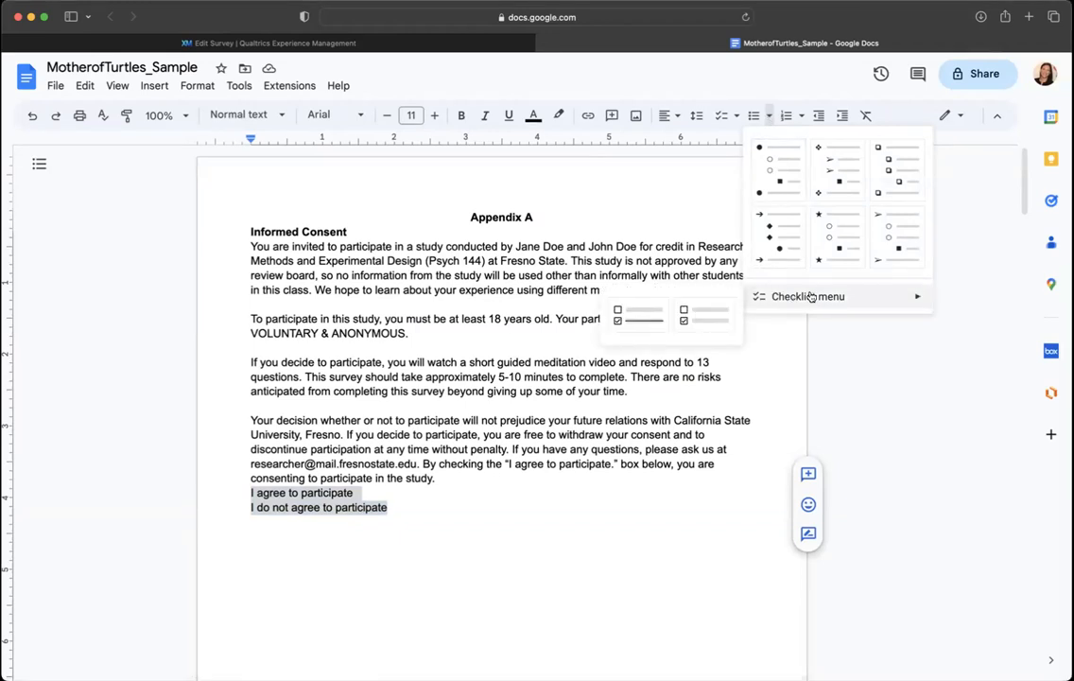
{"action": "left_click", "coordinate": [774, 168]}
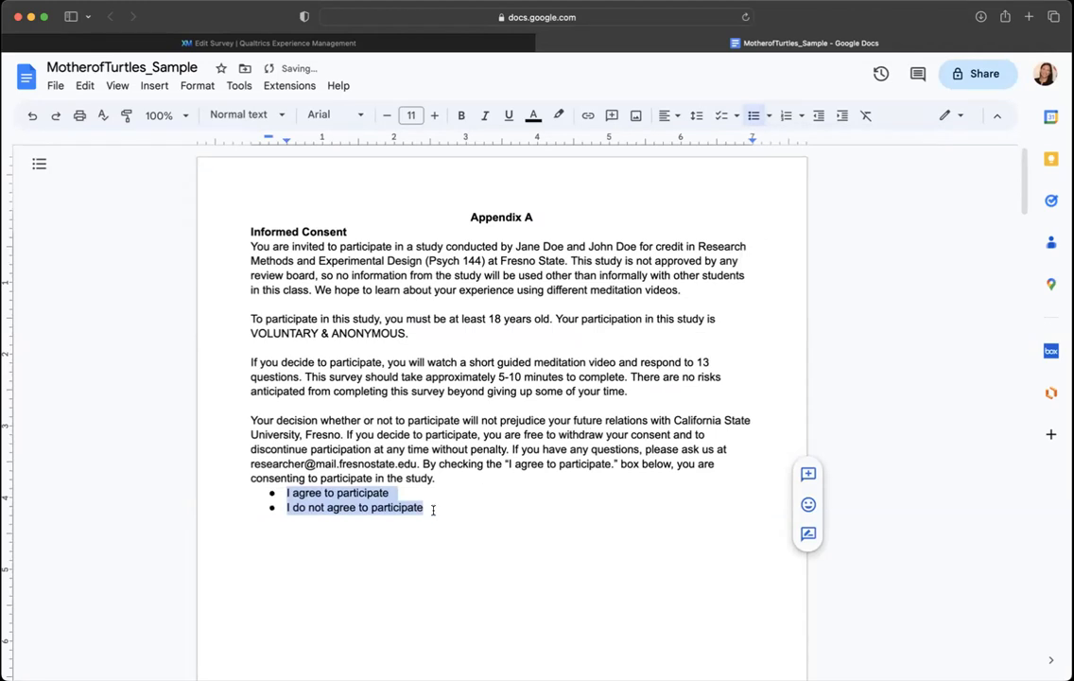
{"action": "left_click", "coordinate": [768, 115]}
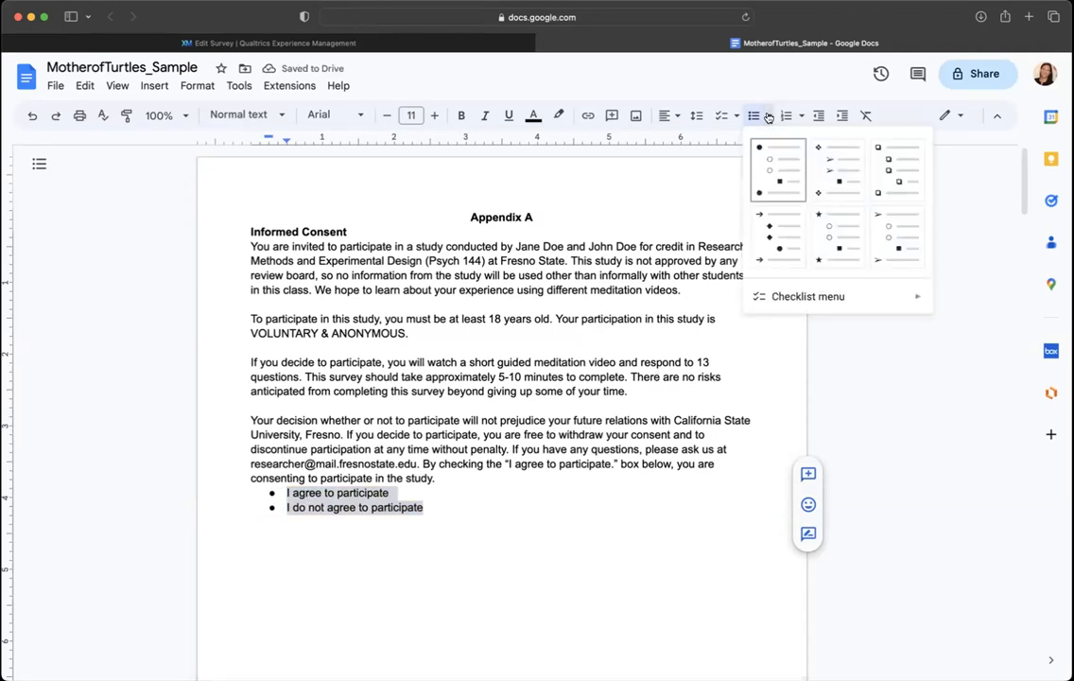
{"action": "left_click", "coordinate": [898, 170]}
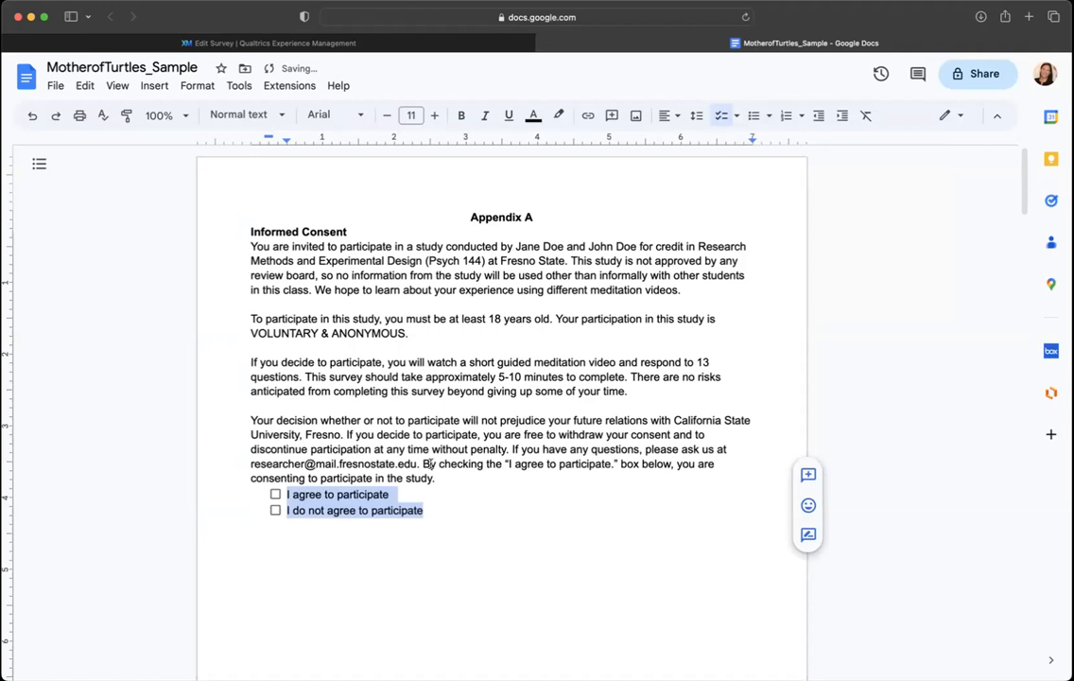
{"action": "left_click", "coordinate": [435, 511]}
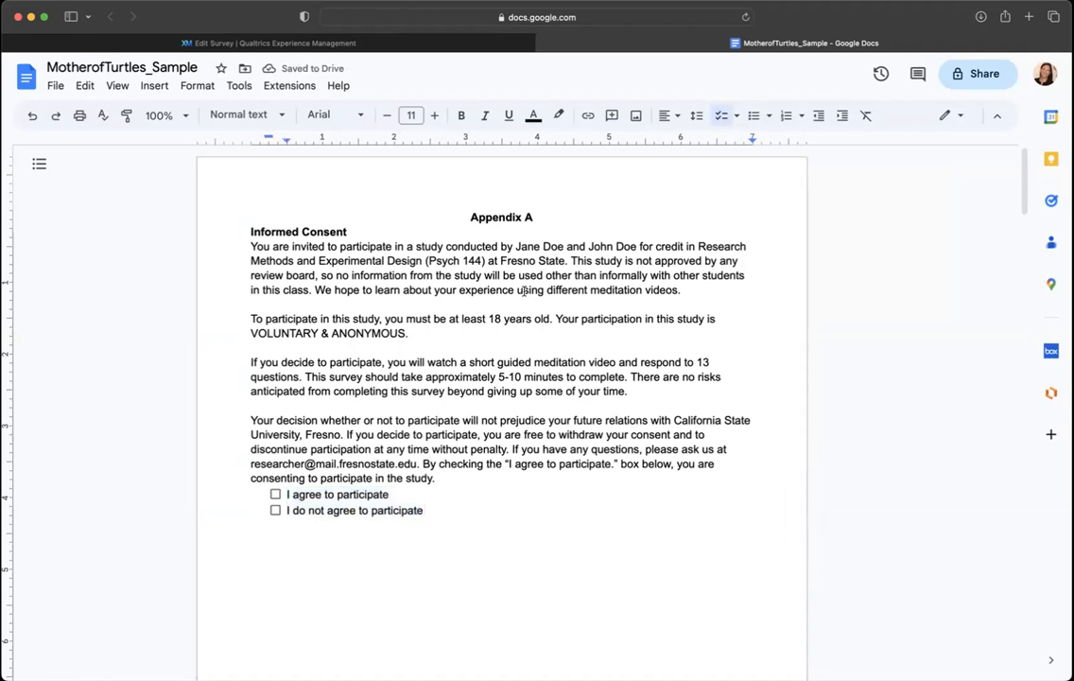
{"action": "scroll", "coordinate": [463, 379], "scroll_direction": "down", "scroll_amount": 4}
{"action": "scroll", "coordinate": [388, 283], "scroll_direction": "down", "scroll_amount": 4}
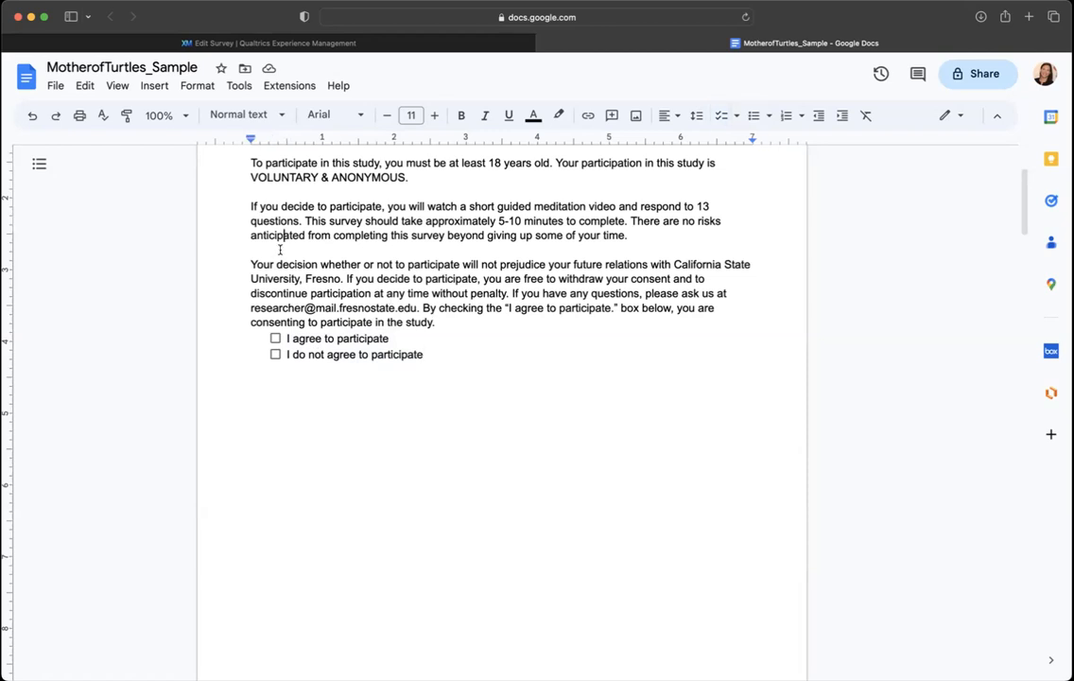
{"action": "scroll", "coordinate": [556, 394], "scroll_direction": "up", "scroll_amount": 4}
{"action": "scroll", "coordinate": [556, 396], "scroll_direction": "down", "scroll_amount": 4}
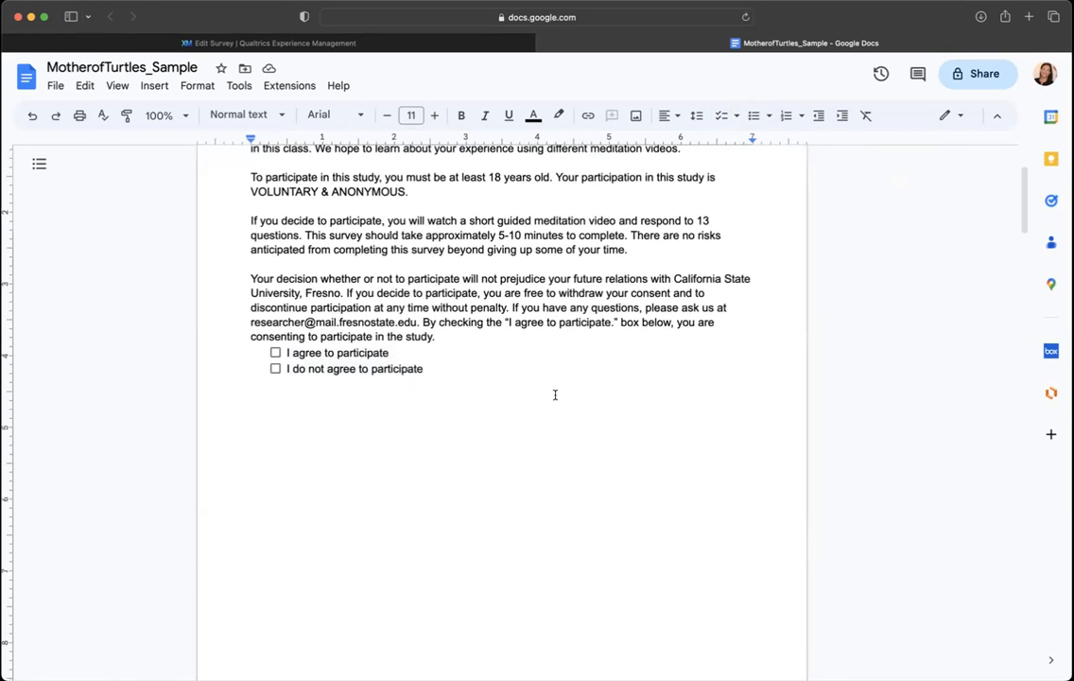
{"action": "scroll", "coordinate": [556, 395], "scroll_direction": "up", "scroll_amount": 4}
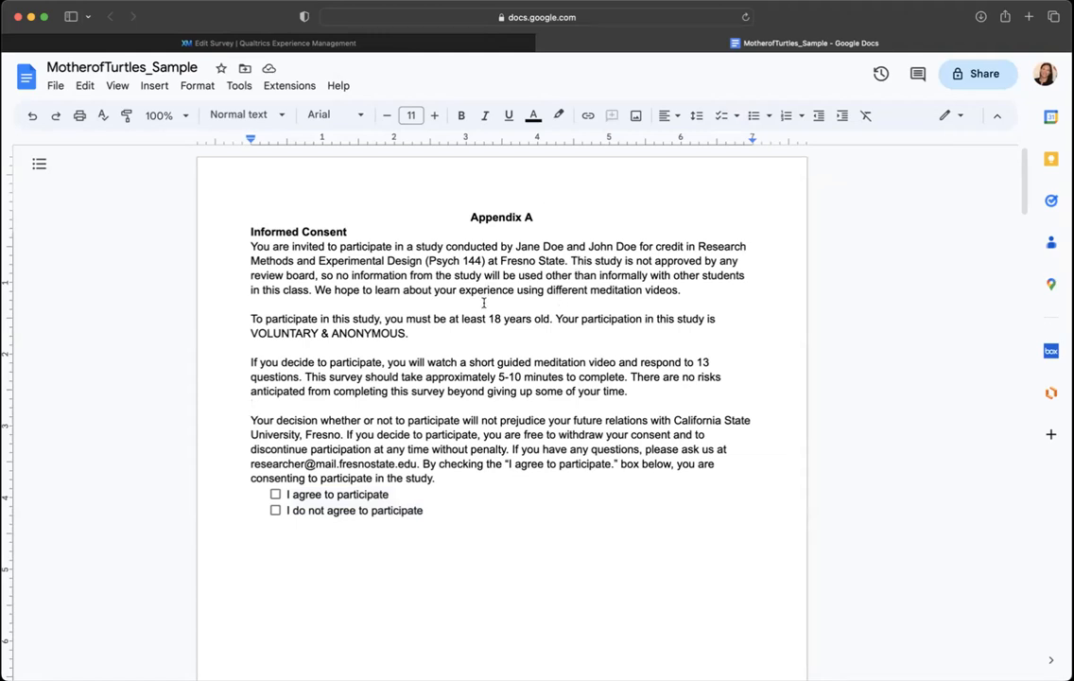
{"action": "scroll", "coordinate": [482, 302], "scroll_direction": "down", "scroll_amount": 5}
{"action": "scroll", "coordinate": [483, 303], "scroll_direction": "down", "scroll_amount": 4}
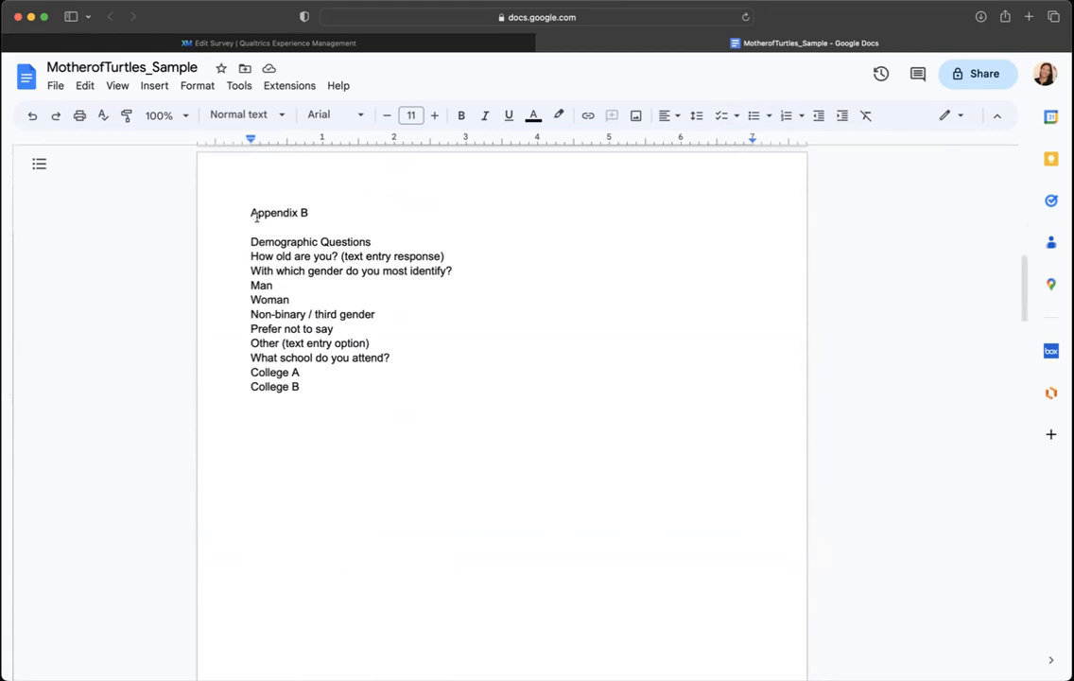
Remove the blank line under 'Appendix B' and make the heading centred and bold
{"action": "triple_click", "coordinate": [324, 212]}
{"action": "left_click", "coordinate": [314, 230]}
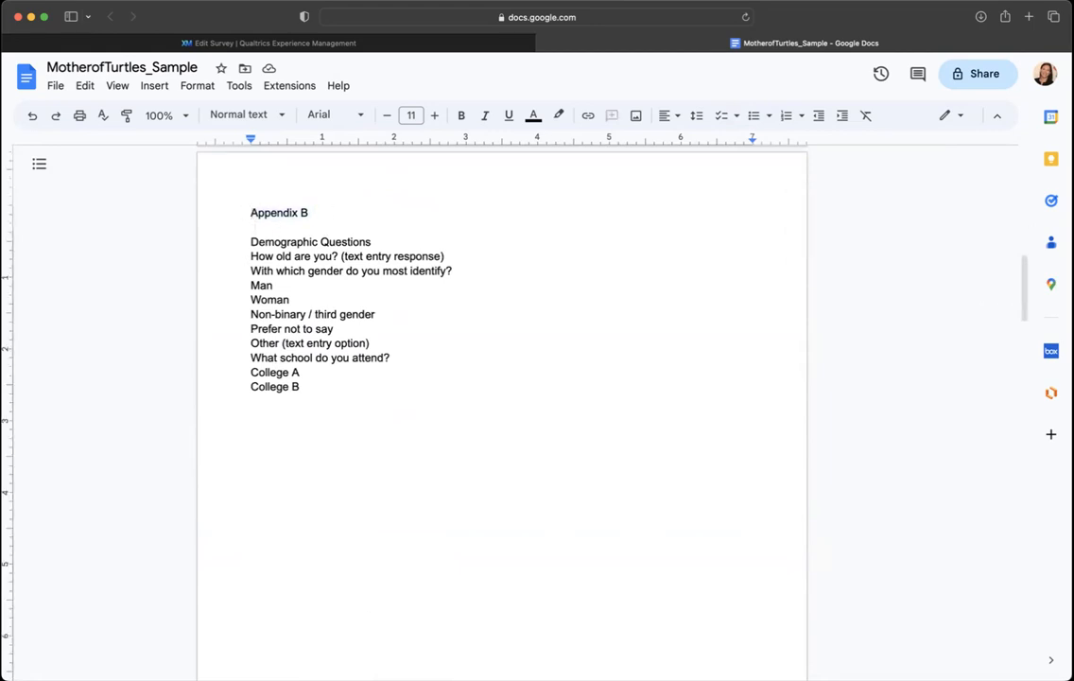
{"action": "key", "text": "BackSpace"}
{"action": "double_click", "coordinate": [279, 211]}
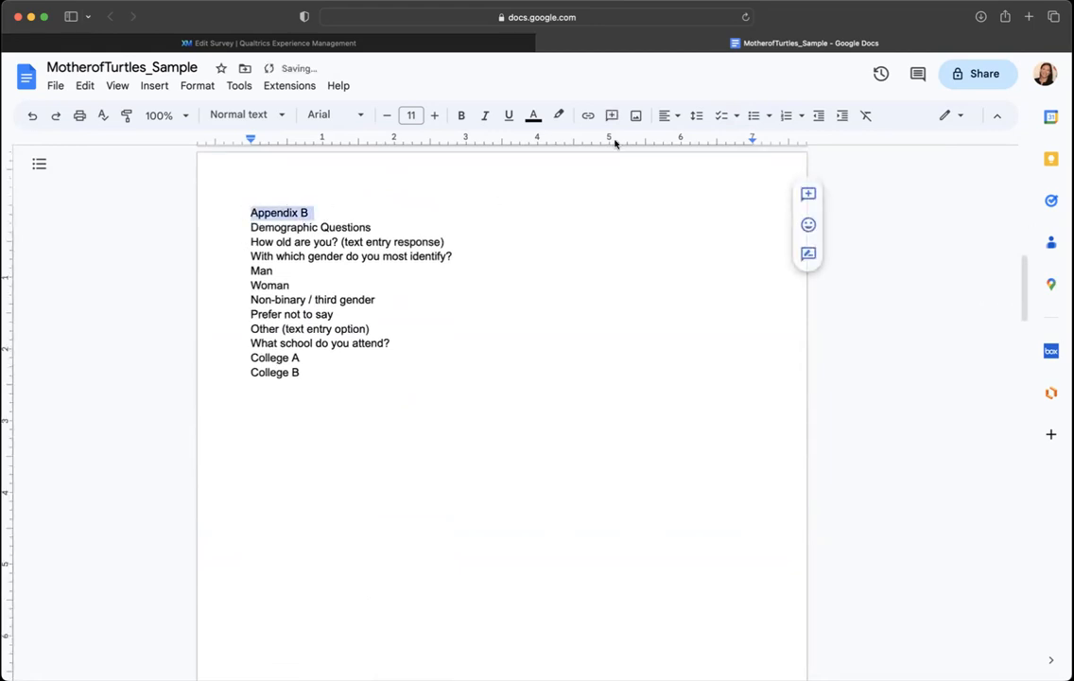
{"action": "left_click", "coordinate": [668, 115]}
{"action": "left_click", "coordinate": [690, 141]}
{"action": "key", "text": "ctrl+b"}
Make the 'Demographic Questions' heading bold
{"action": "left_click_drag", "start_coordinate": [248, 227], "coordinate": [399, 227]}
{"action": "key", "text": "ctrl+b"}
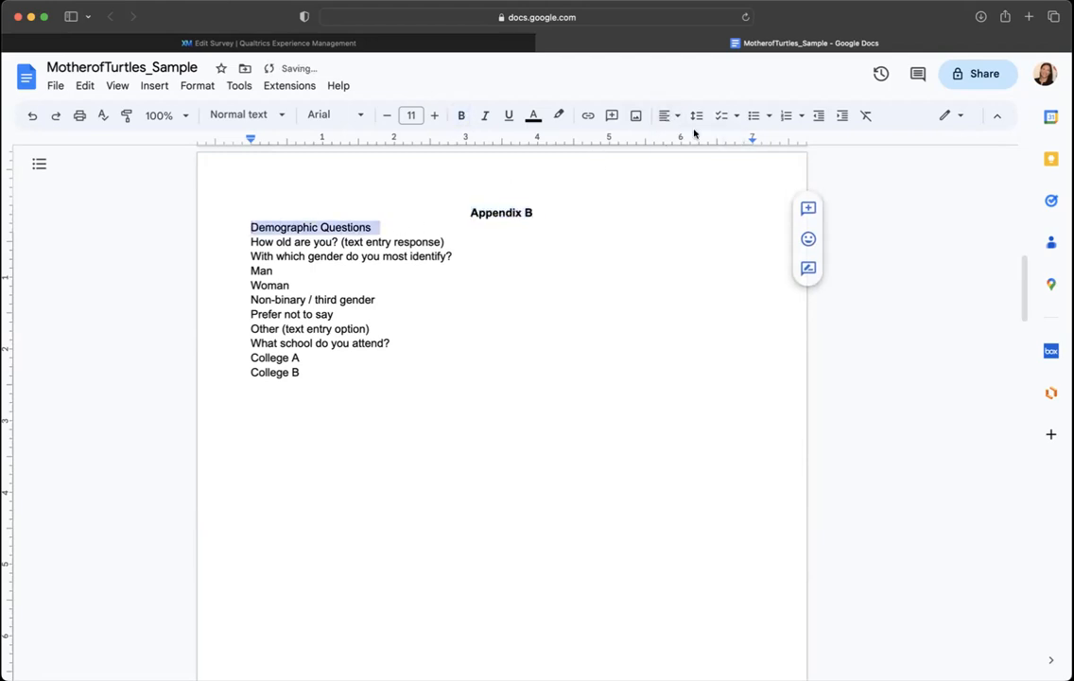
{"action": "left_click", "coordinate": [461, 115]}
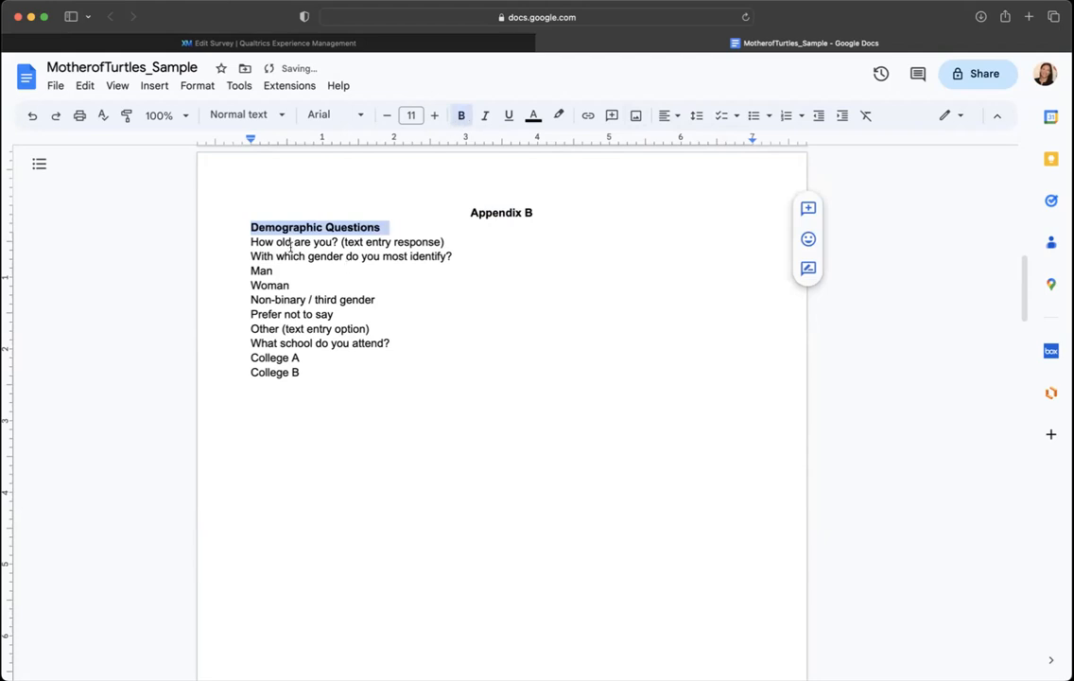
Format the demographic question and answer lines as a numbered list
{"action": "mouse_move", "coordinate": [251, 241]}
{"action": "left_mouse_down"}
{"action": "mouse_move", "coordinate": [274, 258]}
{"action": "mouse_move", "coordinate": [300, 373]}
{"action": "left_mouse_up"}
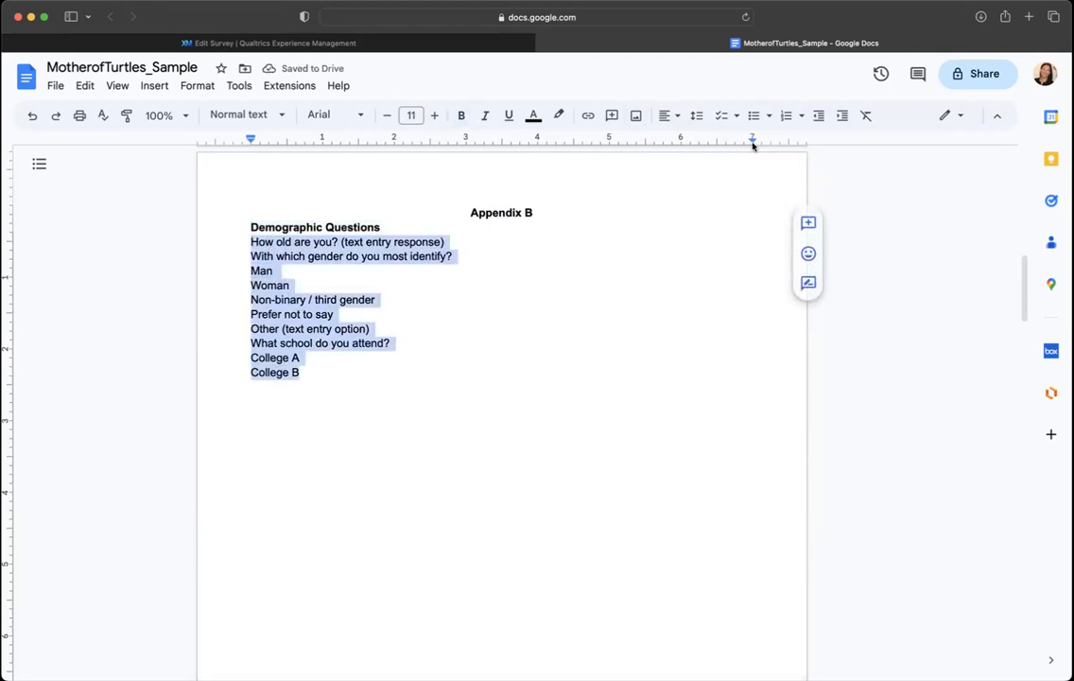
{"action": "left_click", "coordinate": [800, 115]}
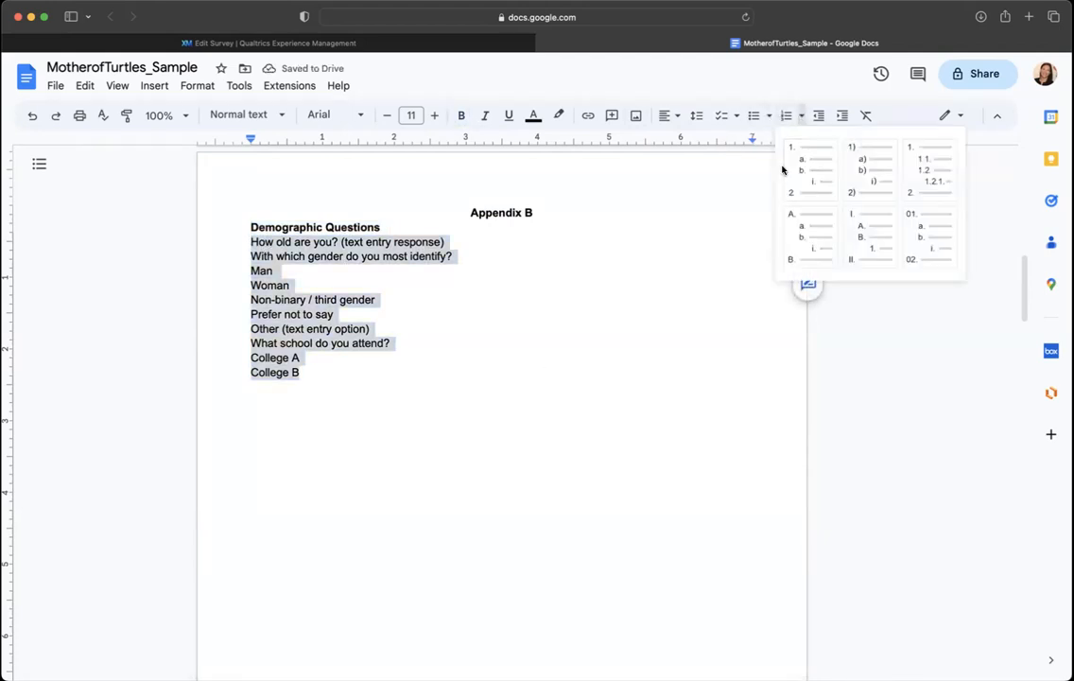
{"action": "left_click", "coordinate": [806, 172]}
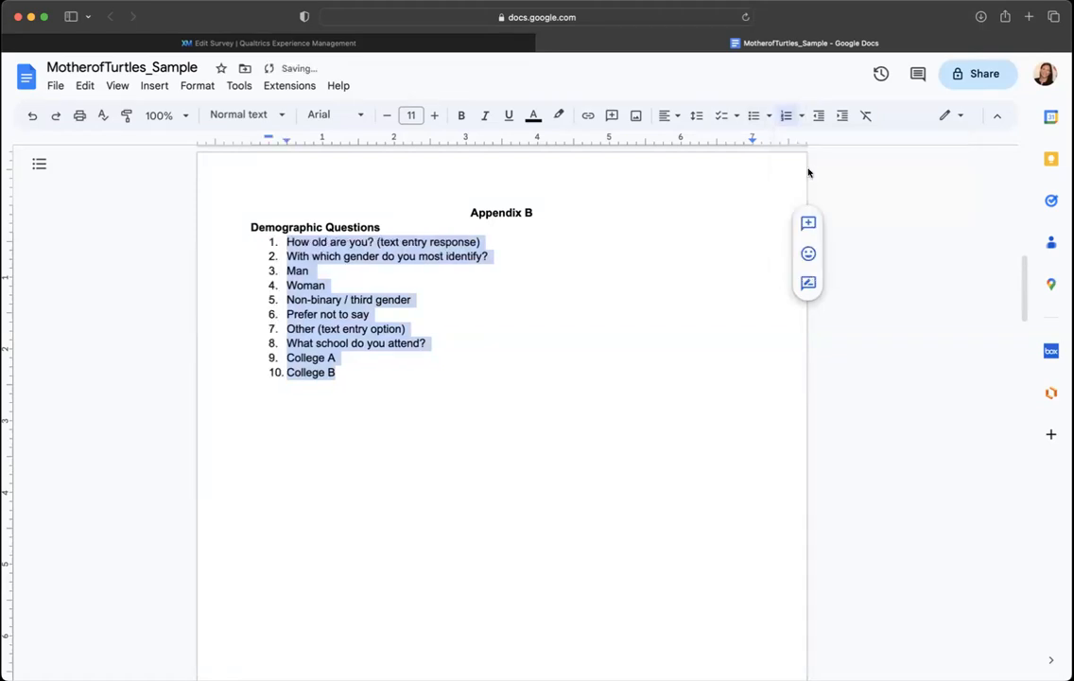
{"action": "left_click", "coordinate": [287, 255]}
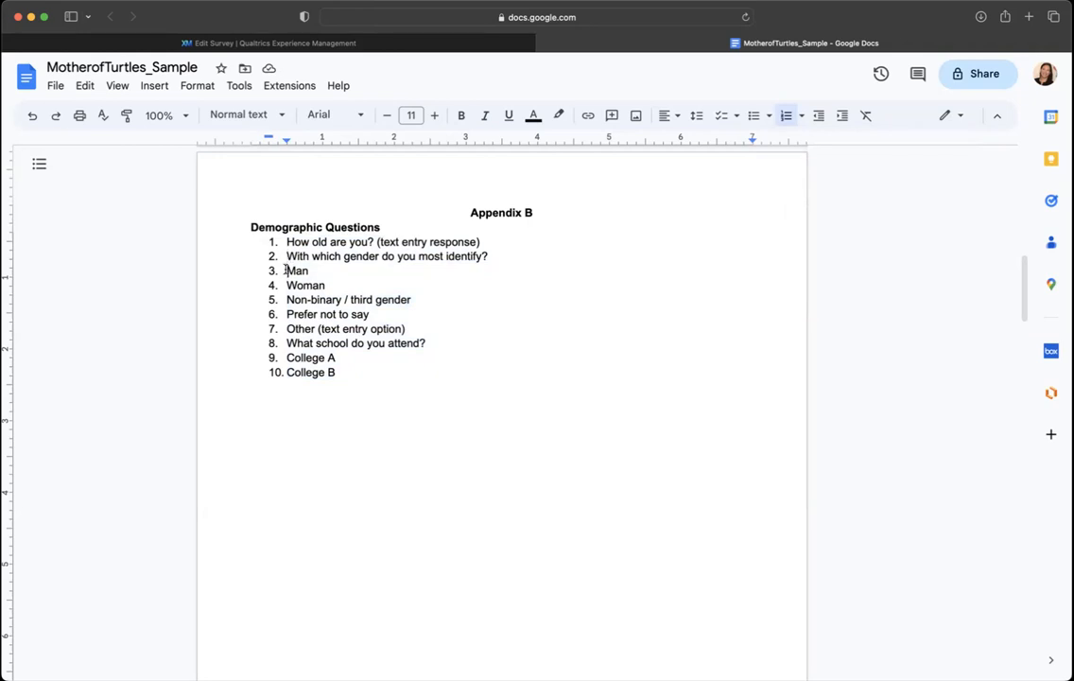
Indent the gender answer options into a lettered sub-list, undoing a stray switch to bullets
{"action": "left_click_drag", "start_coordinate": [285, 270], "coordinate": [413, 329]}
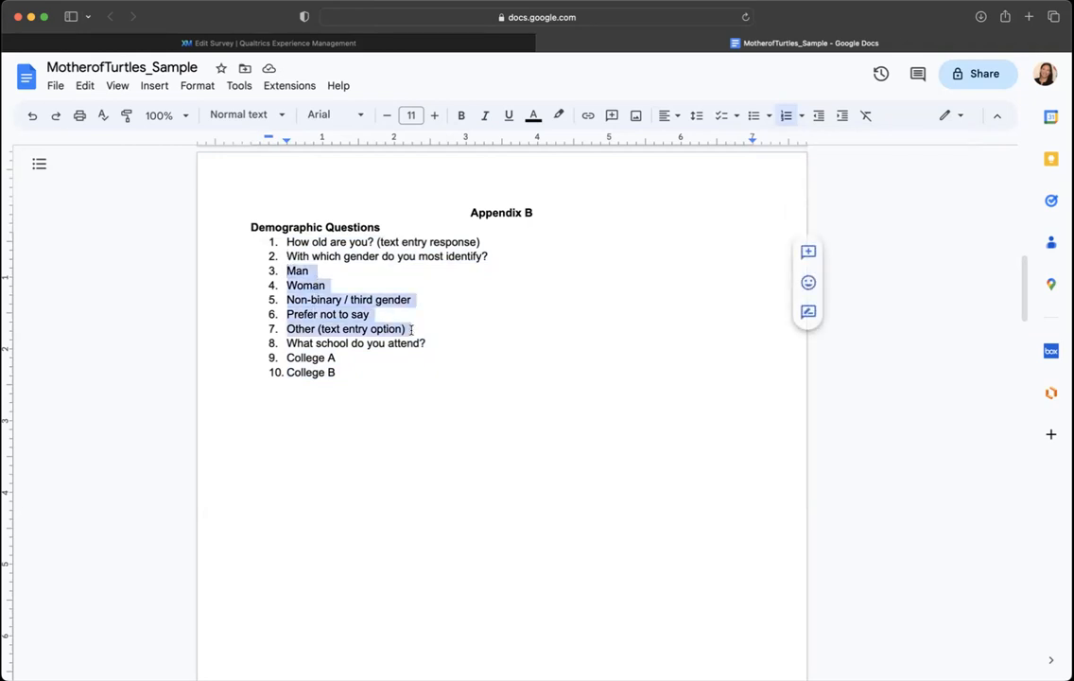
{"action": "key", "text": "Tab"}
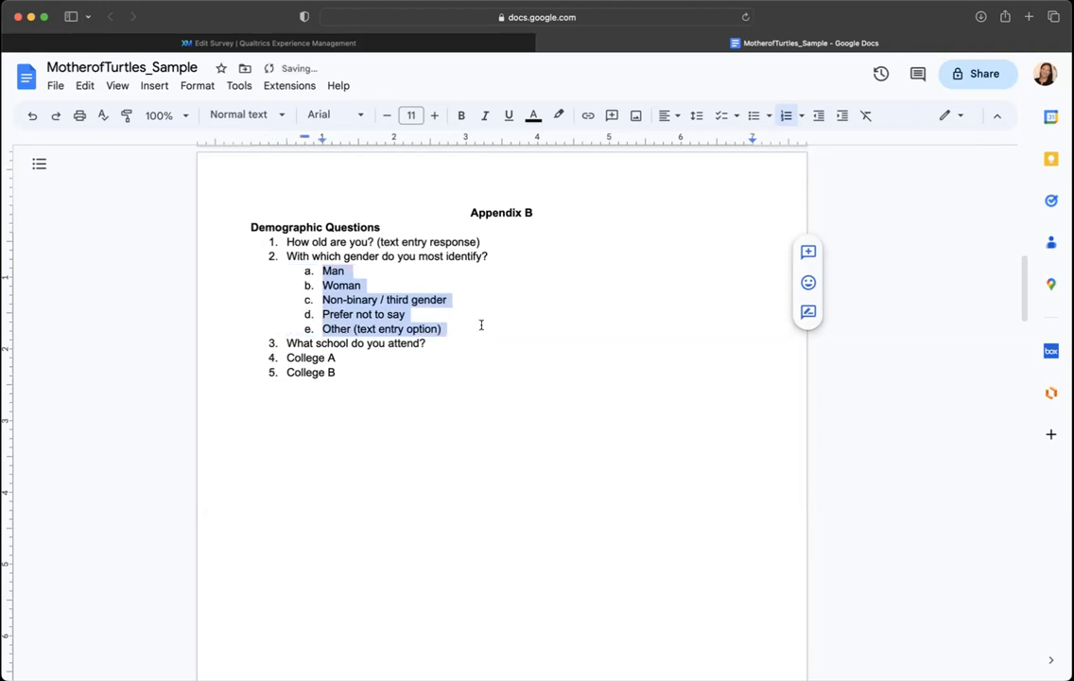
{"action": "left_click", "coordinate": [769, 115]}
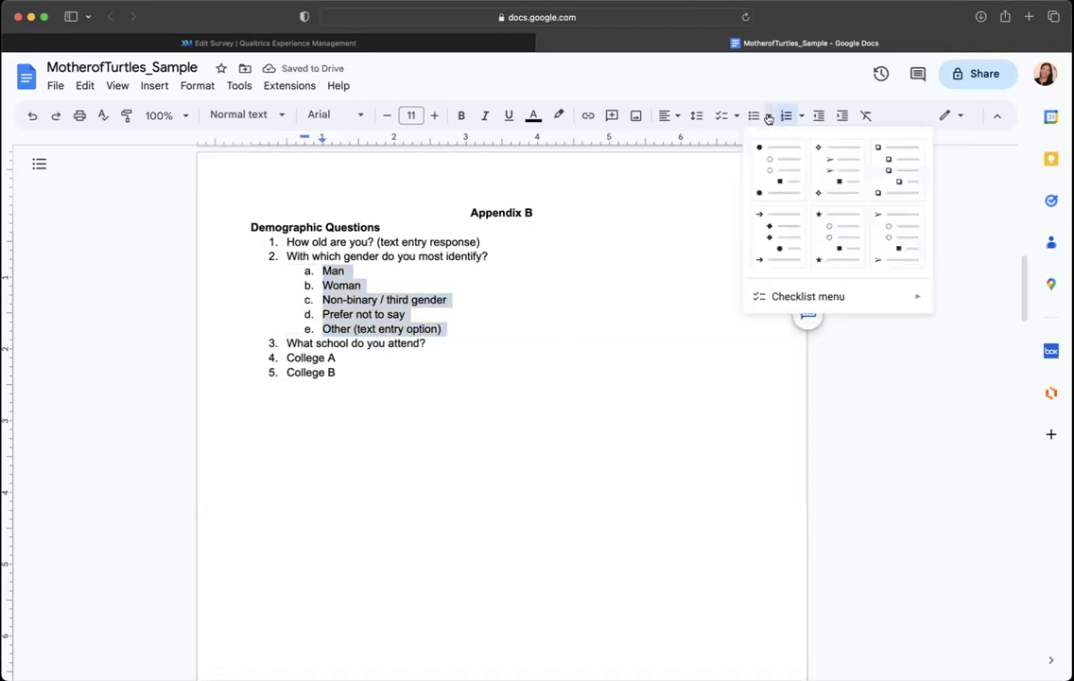
{"action": "left_click", "coordinate": [781, 175]}
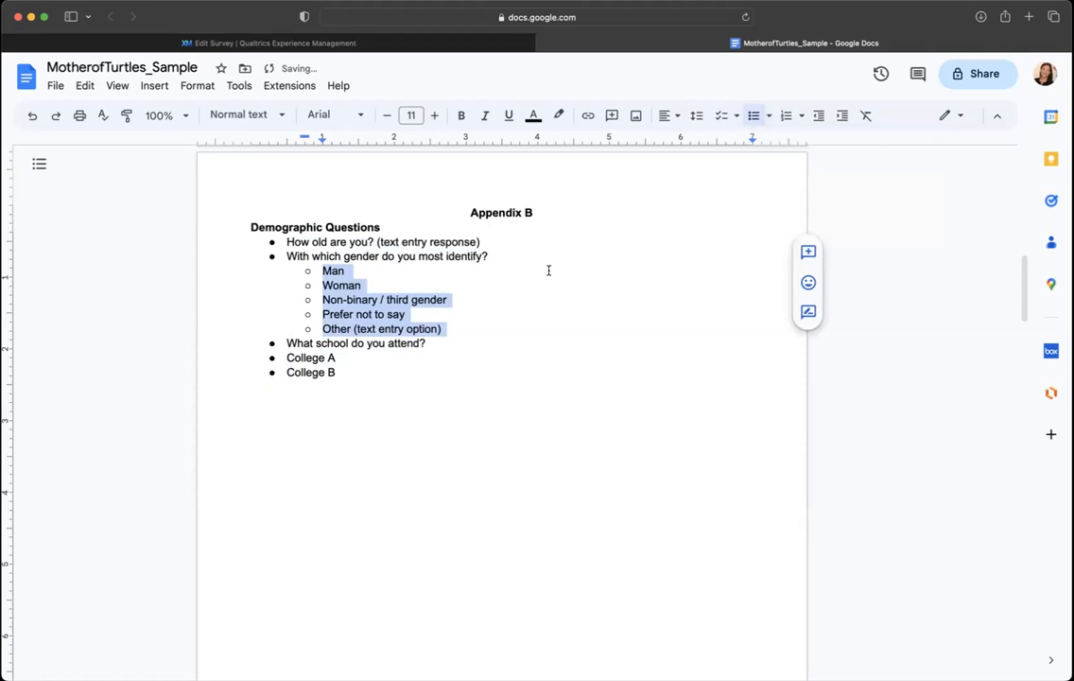
{"action": "key", "text": "super+z"}
{"action": "right_click", "coordinate": [324, 275]}
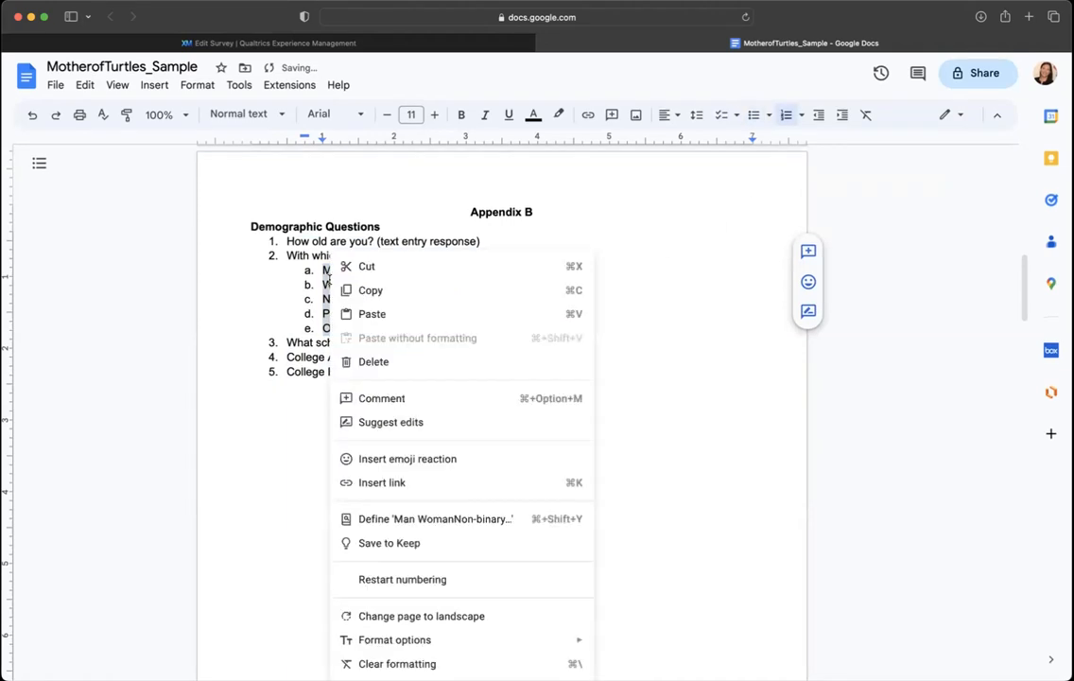
{"action": "left_click", "coordinate": [400, 583]}
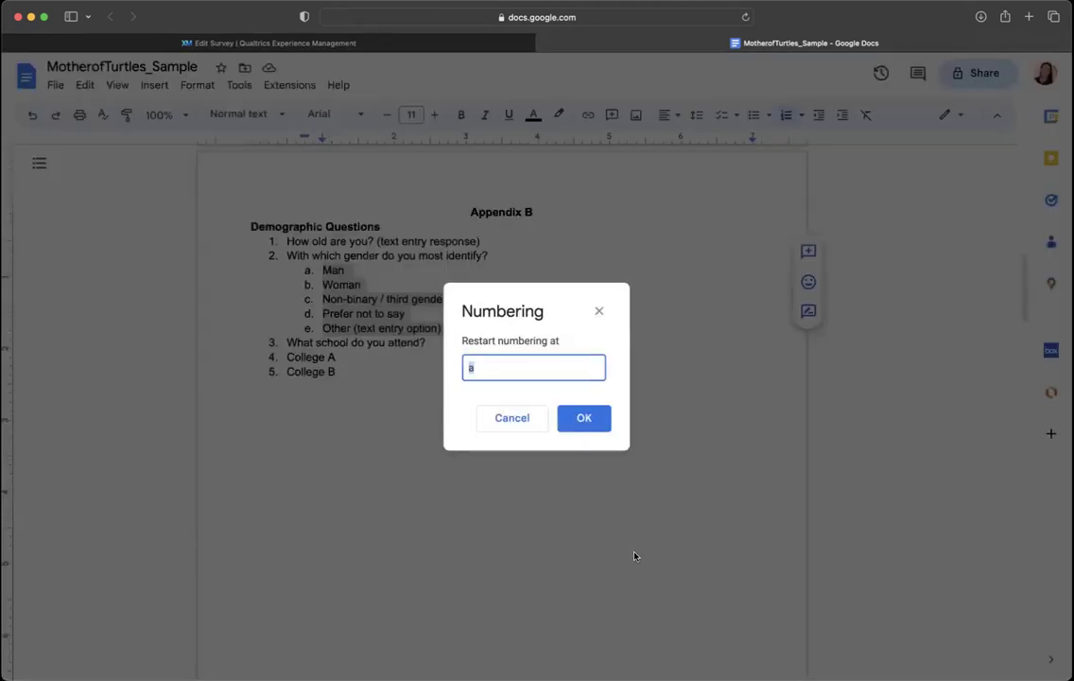
{"action": "left_click", "coordinate": [515, 419]}
{"action": "left_click", "coordinate": [398, 241]}
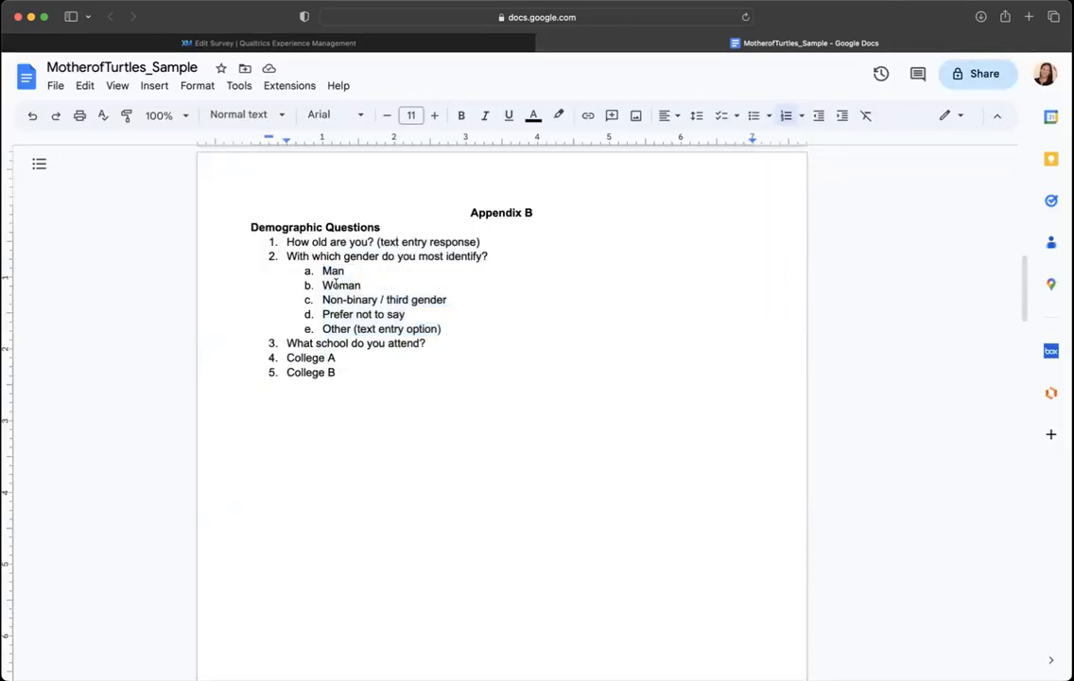
{"action": "left_click_drag", "start_coordinate": [322, 270], "coordinate": [440, 328]}
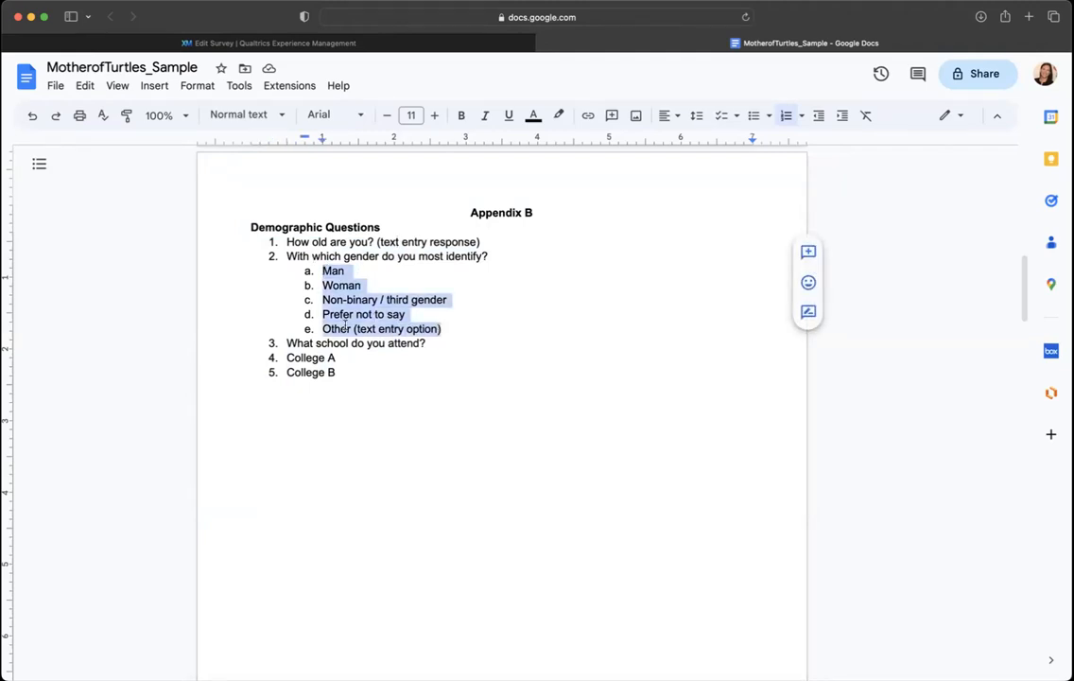
{"action": "left_click", "coordinate": [349, 293]}
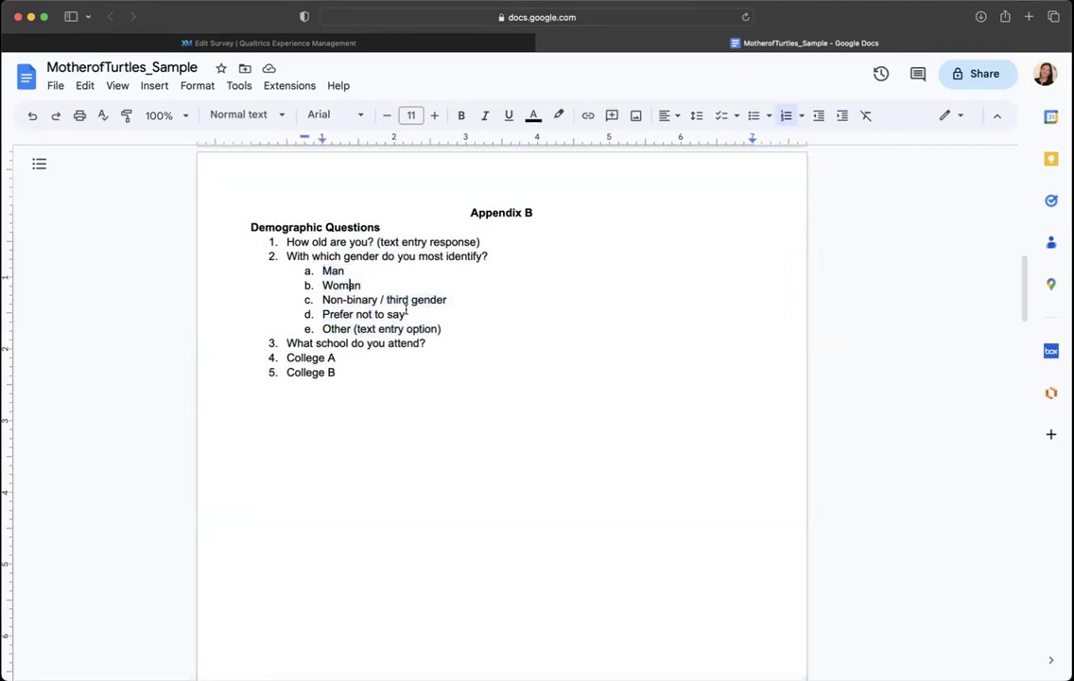
Indent the two college options under the school question into a lettered sub-list
{"action": "left_click", "coordinate": [465, 330]}
{"action": "left_click", "coordinate": [288, 344]}
{"action": "left_click", "coordinate": [428, 343]}
{"action": "left_click_drag", "start_coordinate": [285, 357], "coordinate": [336, 372]}
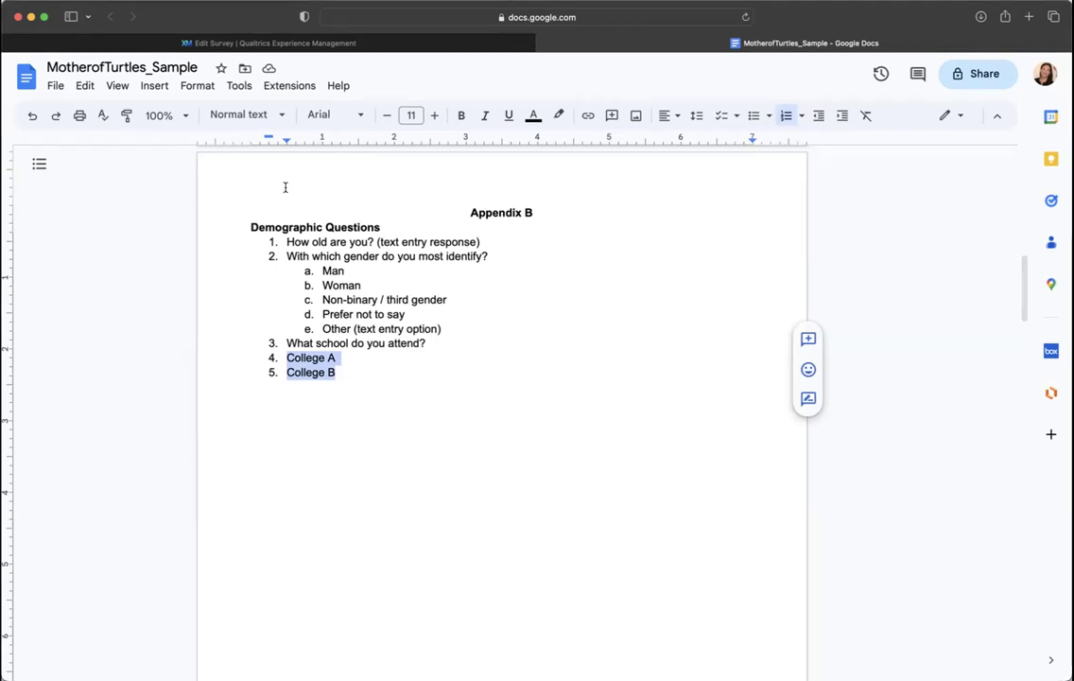
{"action": "key", "text": "Tab"}
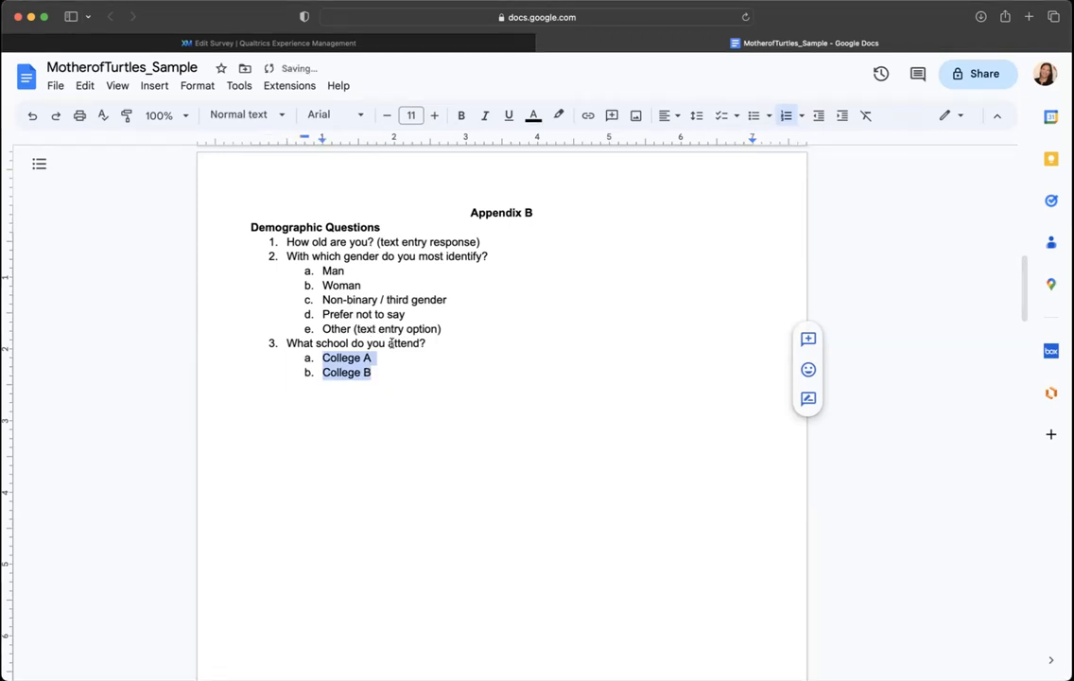
{"action": "left_click", "coordinate": [390, 343]}
{"action": "scroll", "coordinate": [432, 273], "scroll_direction": "down", "scroll_amount": 2}
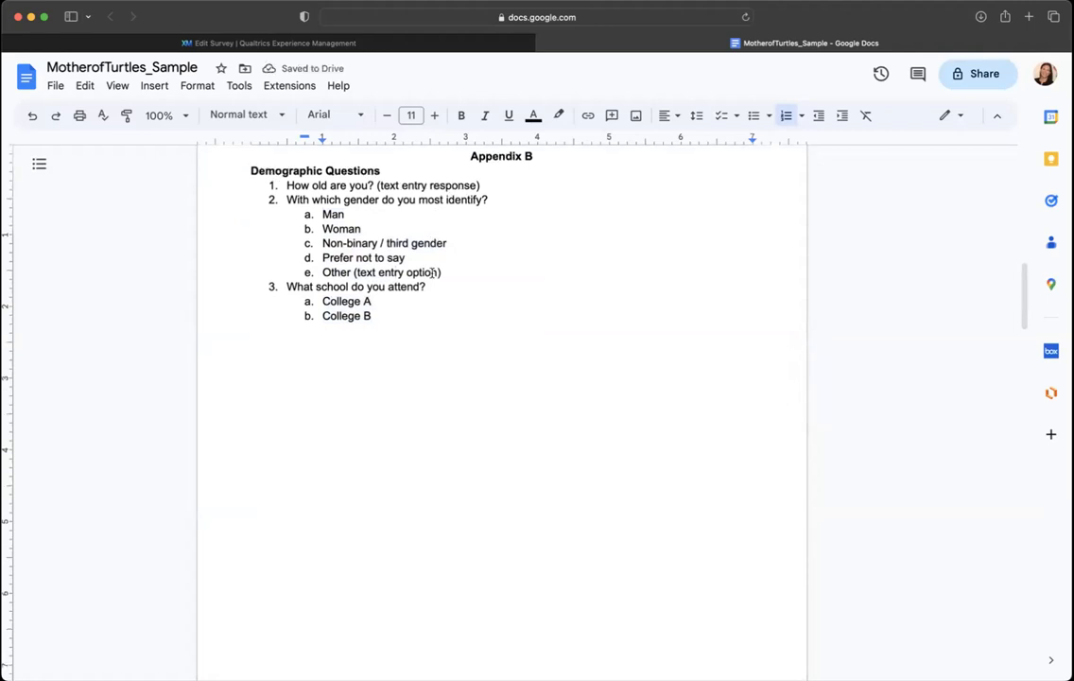
{"action": "scroll", "coordinate": [433, 274], "scroll_direction": "up", "scroll_amount": 3}
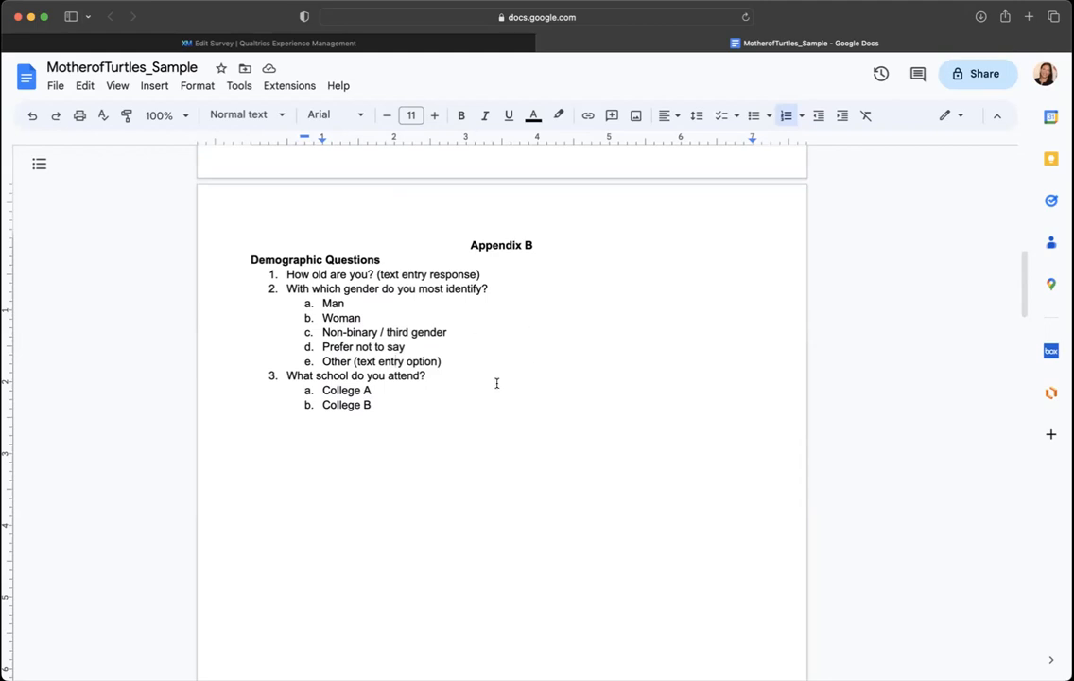
{"action": "scroll", "coordinate": [496, 382], "scroll_direction": "down", "scroll_amount": 5}
{"action": "scroll", "coordinate": [495, 382], "scroll_direction": "down", "scroll_amount": 5}
{"action": "scroll", "coordinate": [496, 383], "scroll_direction": "down", "scroll_amount": 5}
{"action": "scroll", "coordinate": [495, 382], "scroll_direction": "down", "scroll_amount": 5}
{"action": "scroll", "coordinate": [495, 382], "scroll_direction": "down", "scroll_amount": 3}
{"action": "scroll", "coordinate": [445, 331], "scroll_direction": "down", "scroll_amount": 2}
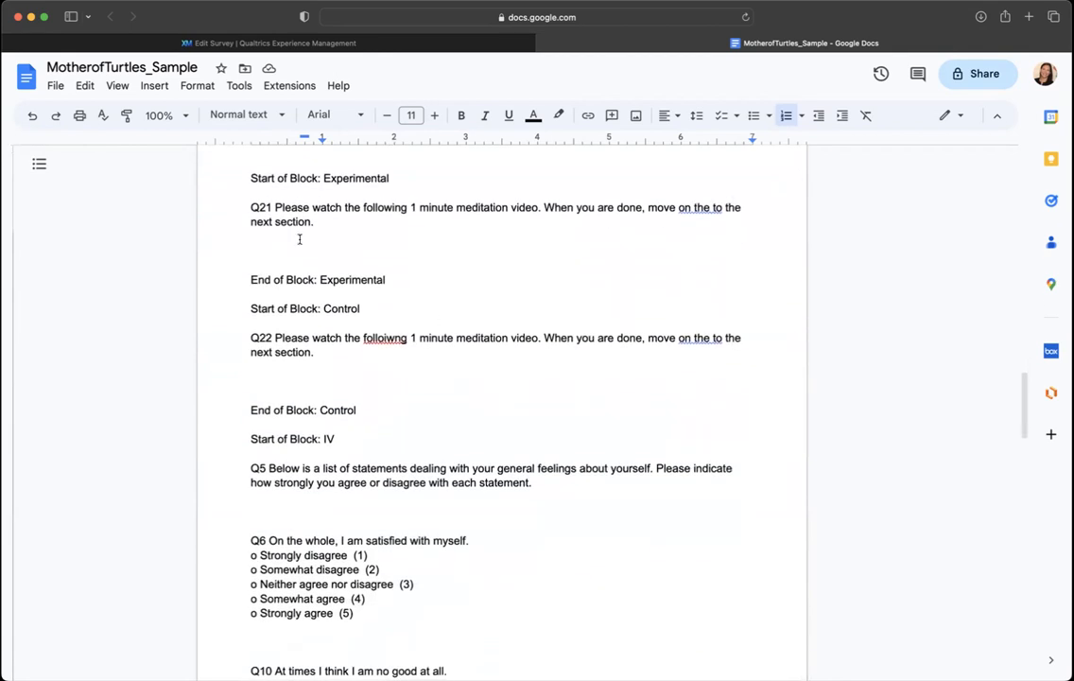
{"action": "scroll", "coordinate": [298, 240], "scroll_direction": "up", "scroll_amount": 2}
{"action": "left_click_drag", "start_coordinate": [249, 236], "coordinate": [412, 237]}
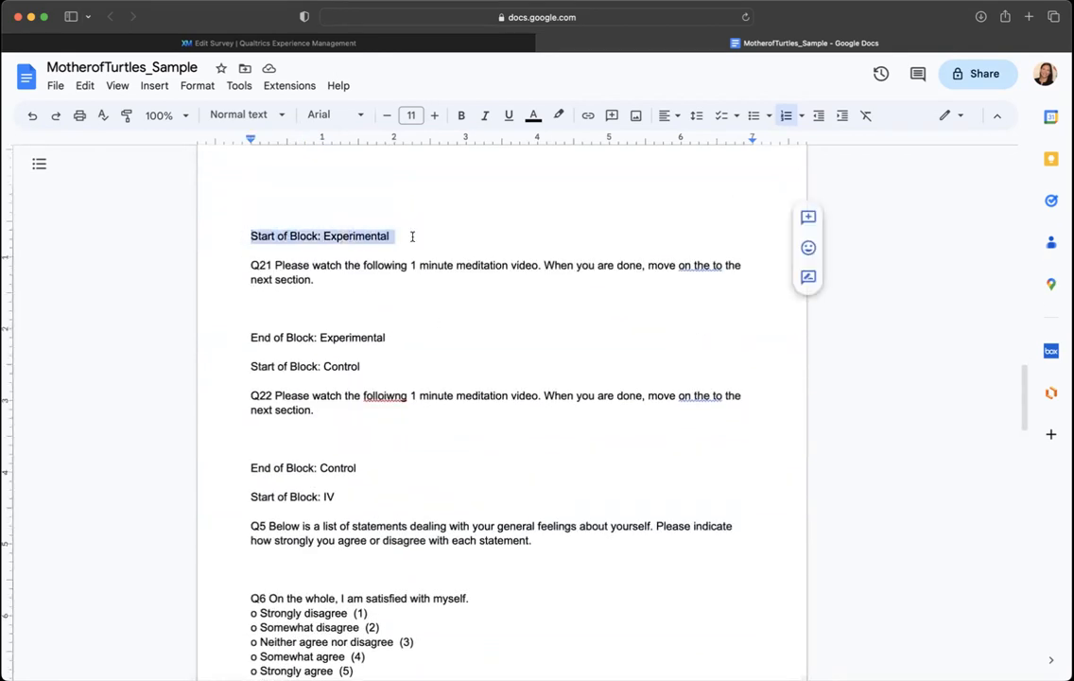
{"action": "scroll", "coordinate": [359, 218], "scroll_direction": "up", "scroll_amount": 2}
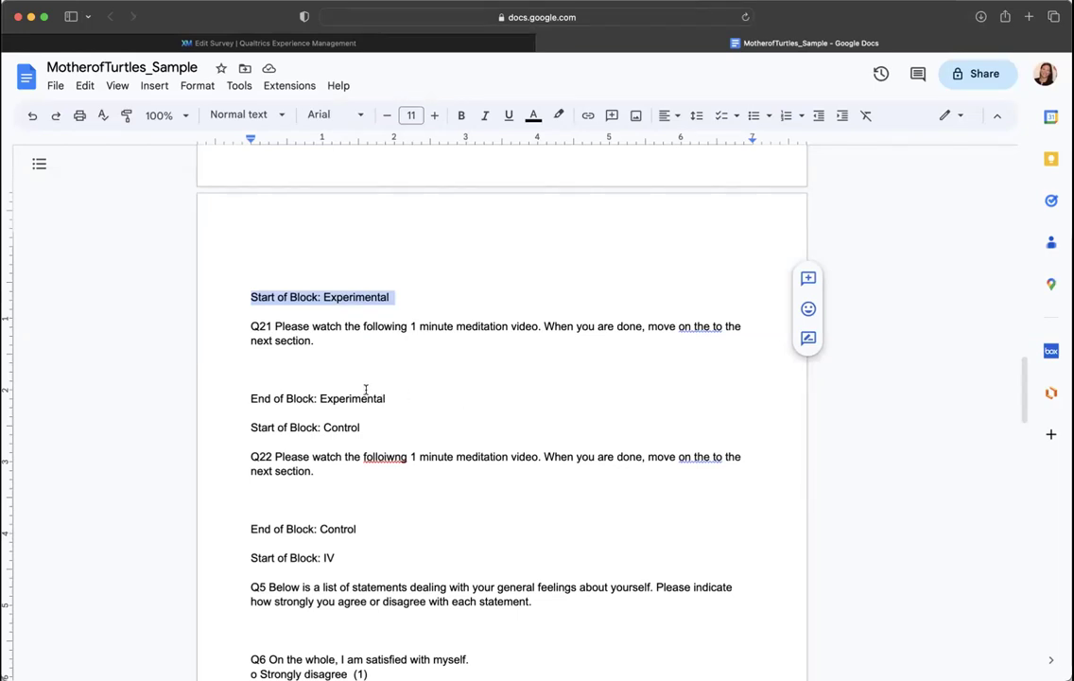
{"action": "type", "text": "Appendix"}
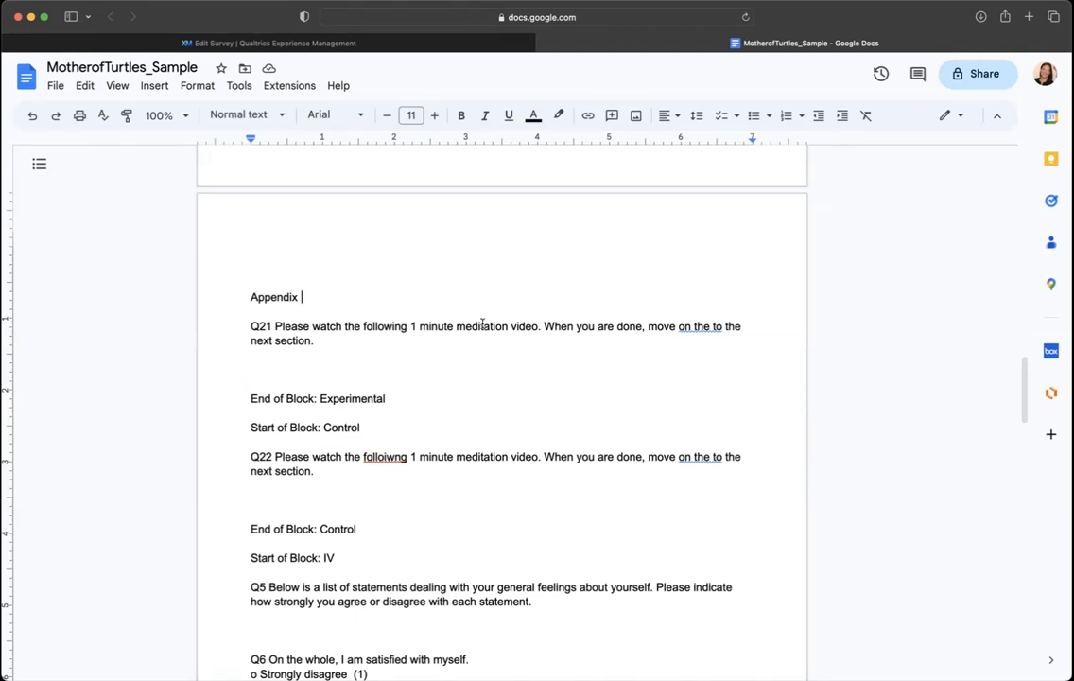
{"action": "scroll", "coordinate": [479, 348], "scroll_direction": "up", "scroll_amount": 10}
{"action": "scroll", "coordinate": [480, 348], "scroll_direction": "up", "scroll_amount": 5}
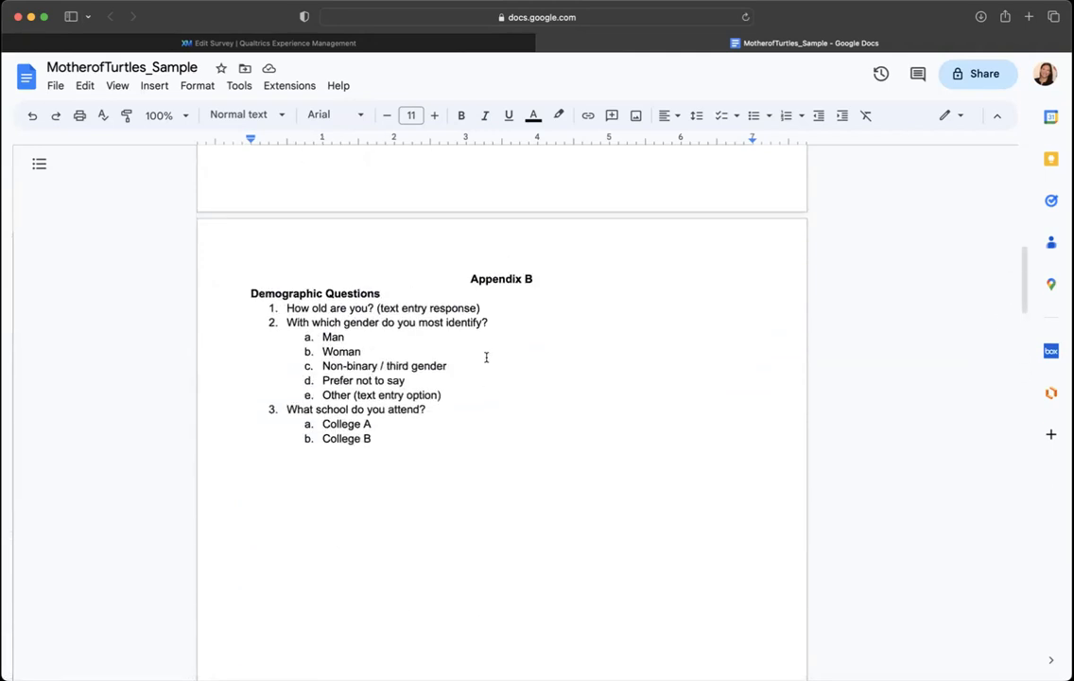
{"action": "scroll", "coordinate": [528, 307], "scroll_direction": "down", "scroll_amount": 10}
{"action": "scroll", "coordinate": [528, 306], "scroll_direction": "down", "scroll_amount": 3}
{"action": "type", "text": "C"}
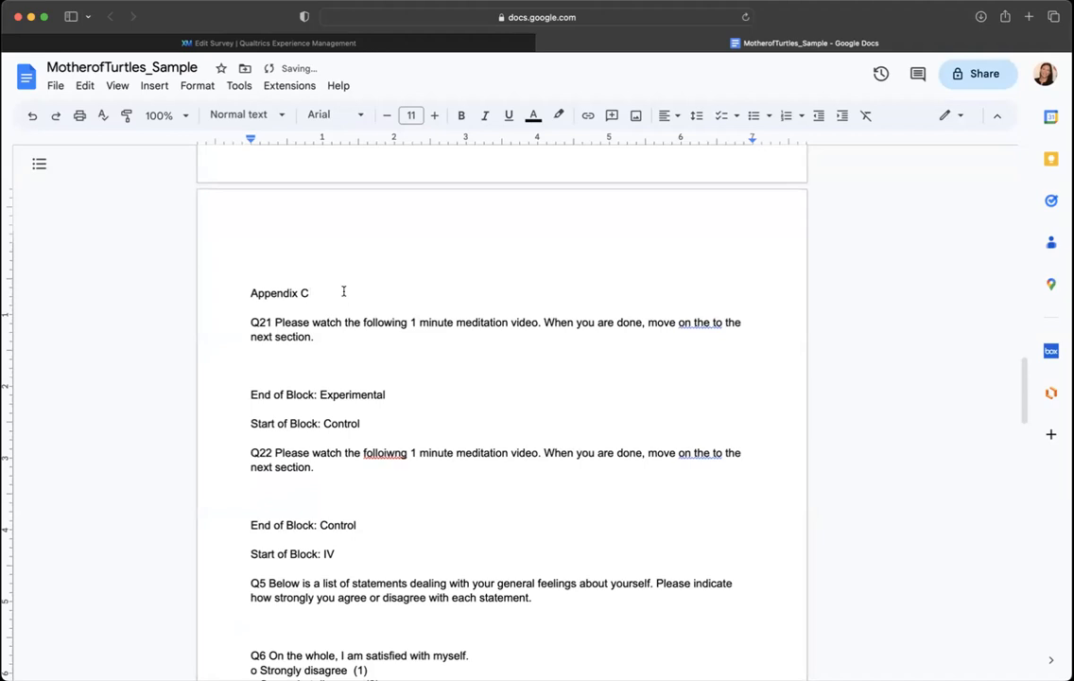
Start the Appendix C title line, drop the Q21 label and accept the 'on to' grammar fix
{"action": "key", "text": "Return"}
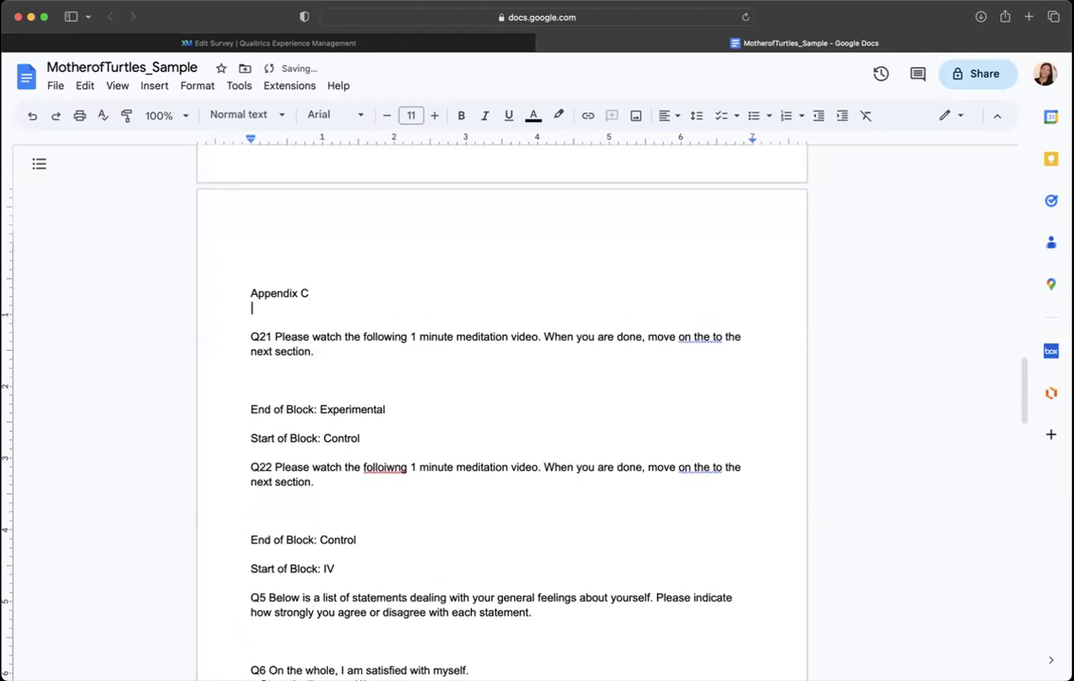
{"action": "type", "text": "Meditation Videps"}
{"action": "key", "text": "BackSpace"}
{"action": "key", "text": "BackSpace"}
{"action": "type", "text": "os"}
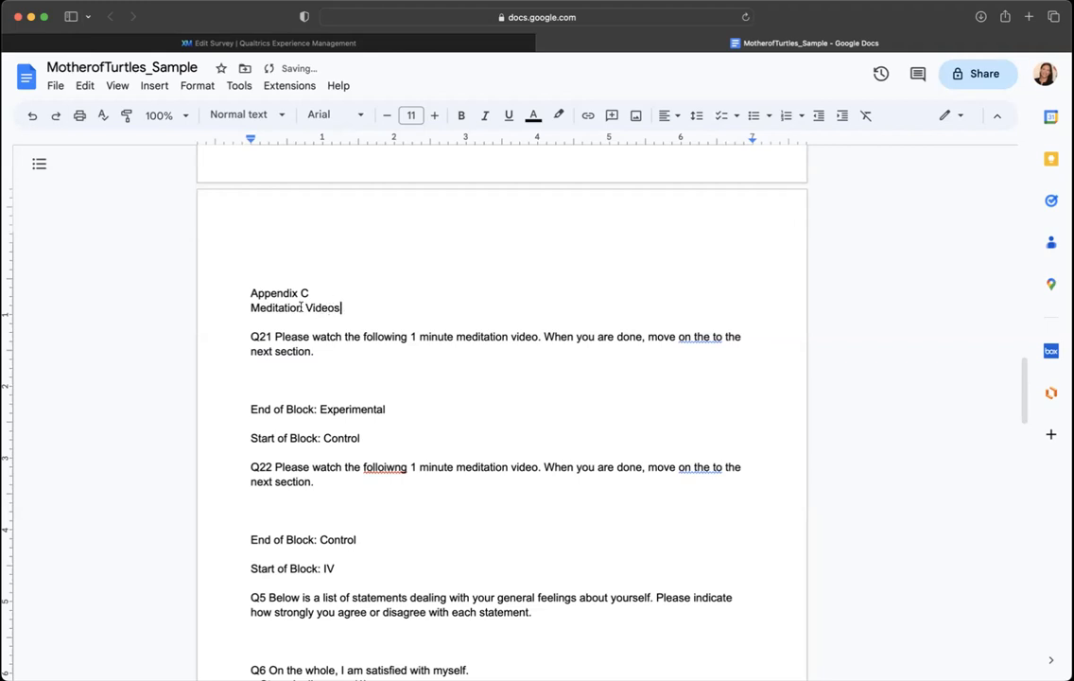
{"action": "left_click", "coordinate": [275, 337]}
{"action": "key", "text": "BackSpace"}
{"action": "key", "text": "BackSpace"}
{"action": "key", "text": "BackSpace"}
{"action": "key", "text": "BackSpace"}
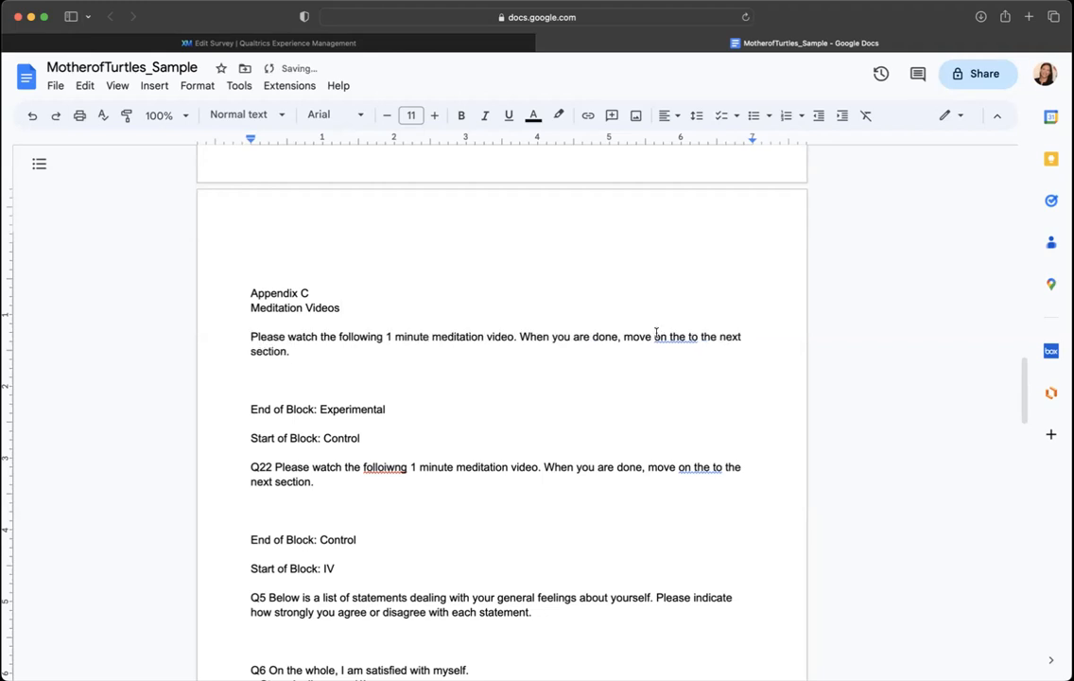
{"action": "left_click", "coordinate": [338, 337]}
{"action": "left_click", "coordinate": [698, 336]}
{"action": "left_click", "coordinate": [599, 283]}
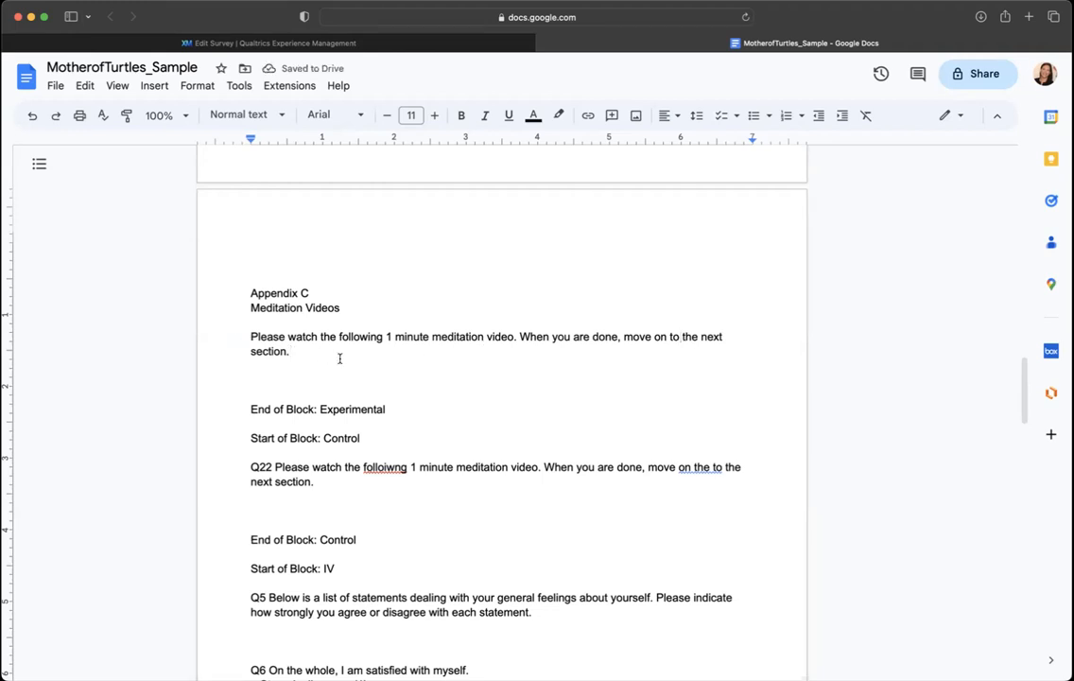
Add a 'Video 1: LINK' line below the instruction paragraph, tidying the blank lines around it
{"action": "key", "text": "Return"}
{"action": "left_click", "coordinate": [253, 379]}
{"action": "key", "text": "Up"}
{"action": "key", "text": "Return"}
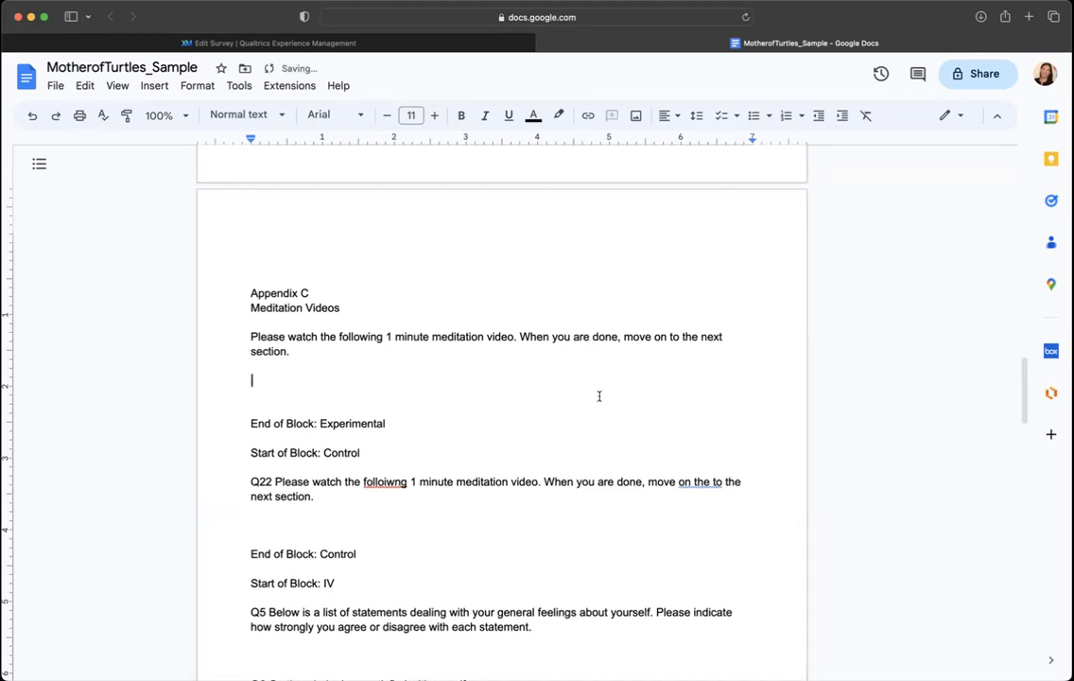
{"action": "type", "text": "LINK"}
{"action": "left_click", "coordinate": [293, 395]}
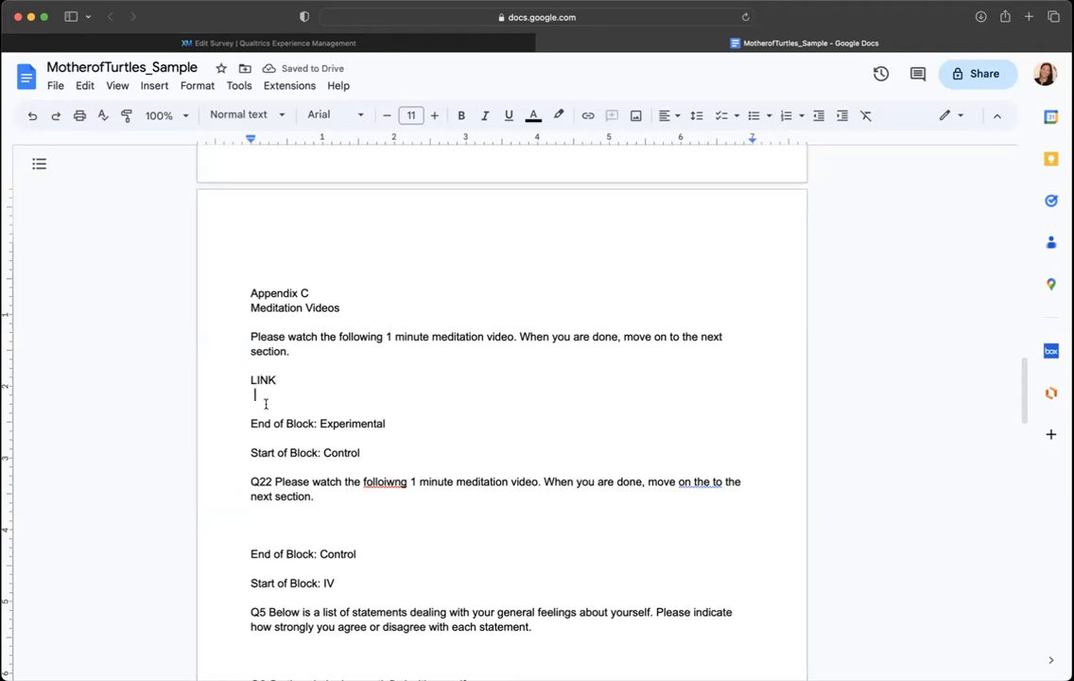
{"action": "double_click", "coordinate": [251, 409]}
{"action": "left_click", "coordinate": [250, 337]}
{"action": "key", "text": "Return"}
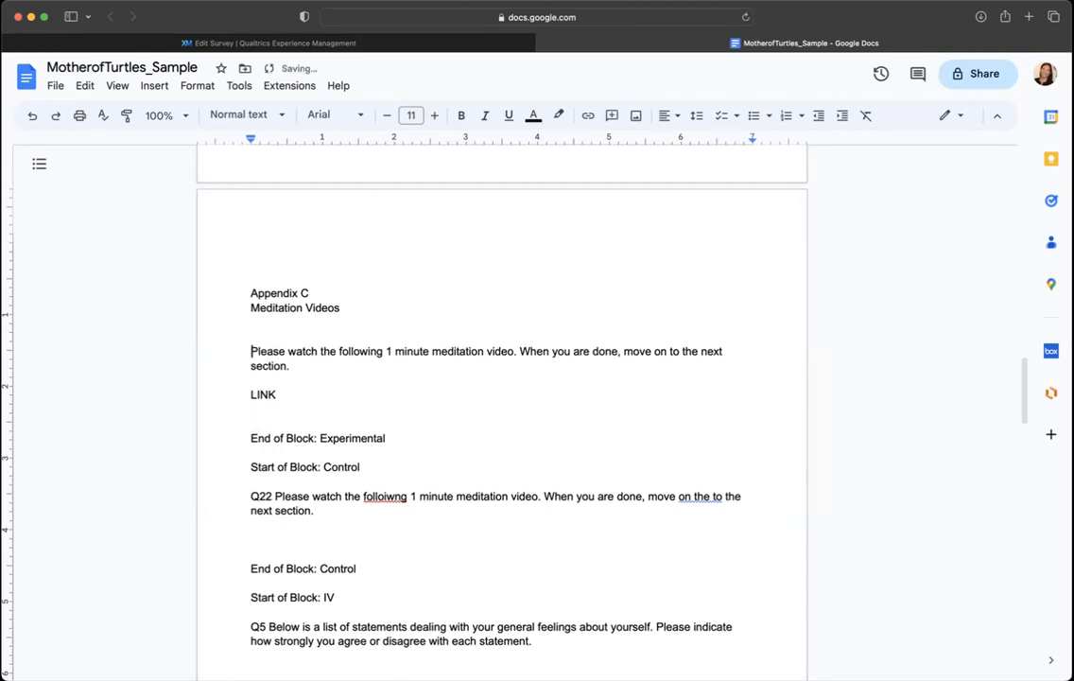
{"action": "key", "text": "BackSpace"}
{"action": "key", "text": "Down"}
{"action": "key", "text": "Down"}
{"action": "key", "text": "Down"}
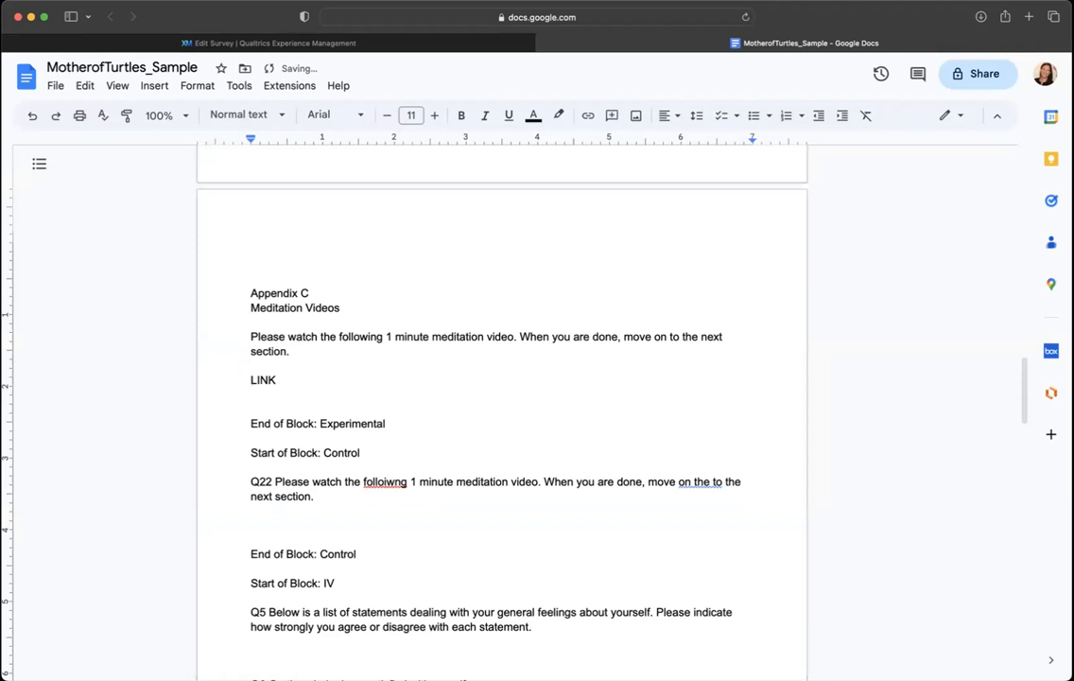
{"action": "type", "text": "Video 1:"}
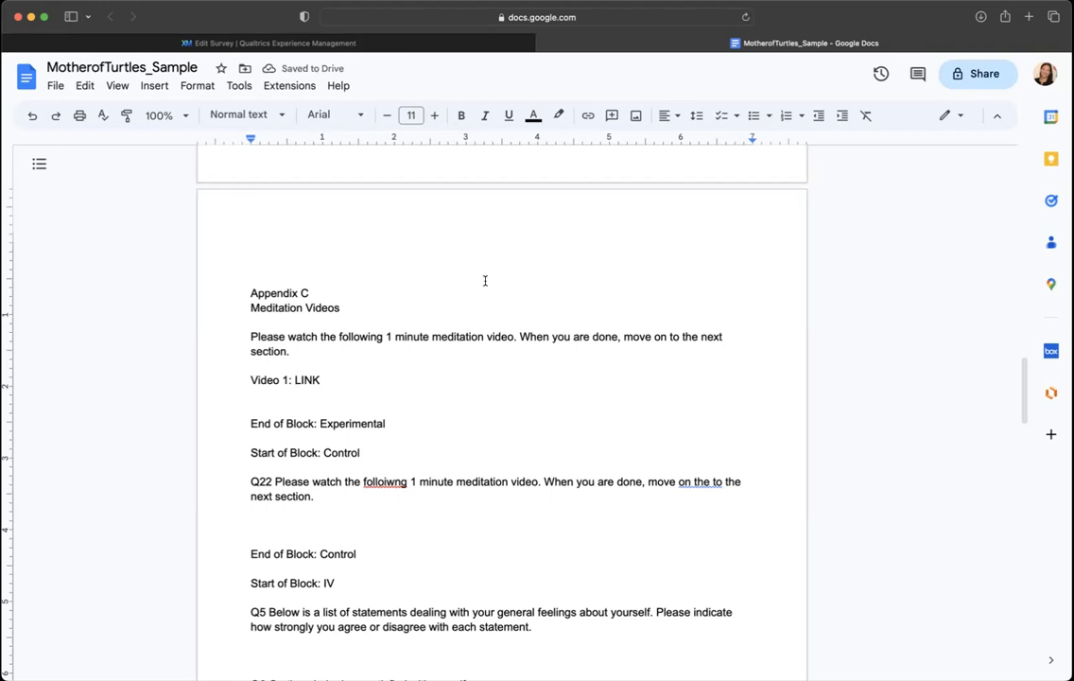
{"action": "scroll", "coordinate": [418, 284], "scroll_direction": "down", "scroll_amount": 5}
{"action": "scroll", "coordinate": [471, 324], "scroll_direction": "down", "scroll_amount": 8}
{"action": "scroll", "coordinate": [471, 324], "scroll_direction": "down", "scroll_amount": 6}
{"action": "scroll", "coordinate": [471, 324], "scroll_direction": "down", "scroll_amount": 5}
{"action": "scroll", "coordinate": [471, 323], "scroll_direction": "down", "scroll_amount": 2}
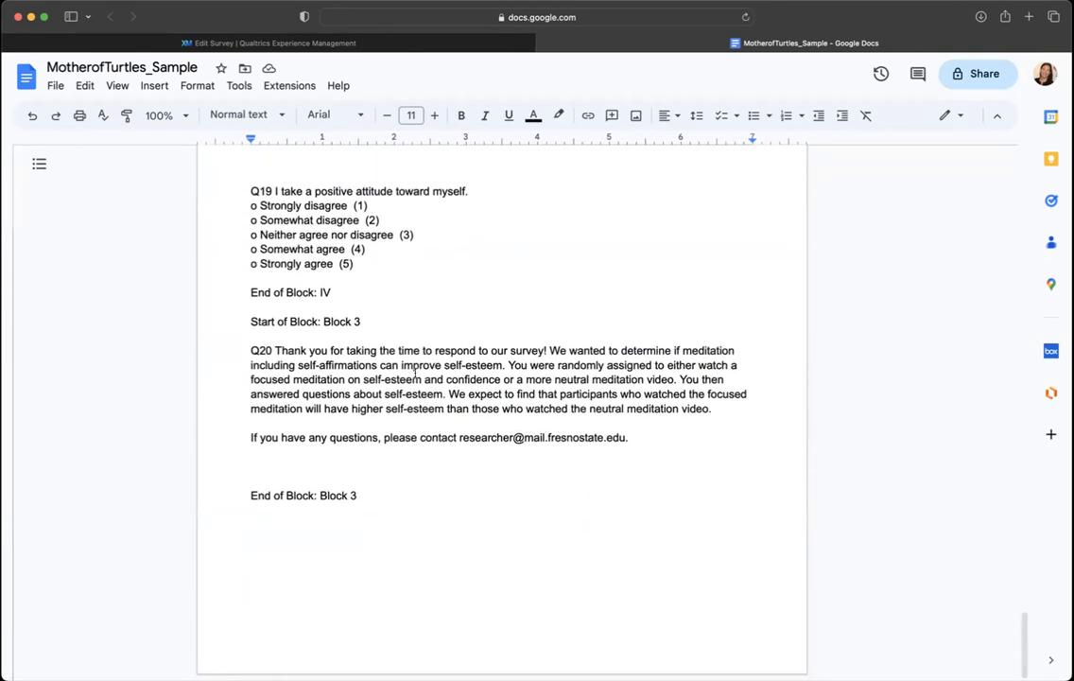
Rename 'Video 1' to 'Focused Meditation Video' and start a line for 'Neutral Meditation Video: LINK'
{"action": "mouse_move", "coordinate": [250, 379]}
{"action": "left_mouse_down"}
{"action": "mouse_move", "coordinate": [423, 379]}
{"action": "mouse_move", "coordinate": [348, 379]}
{"action": "left_mouse_up"}
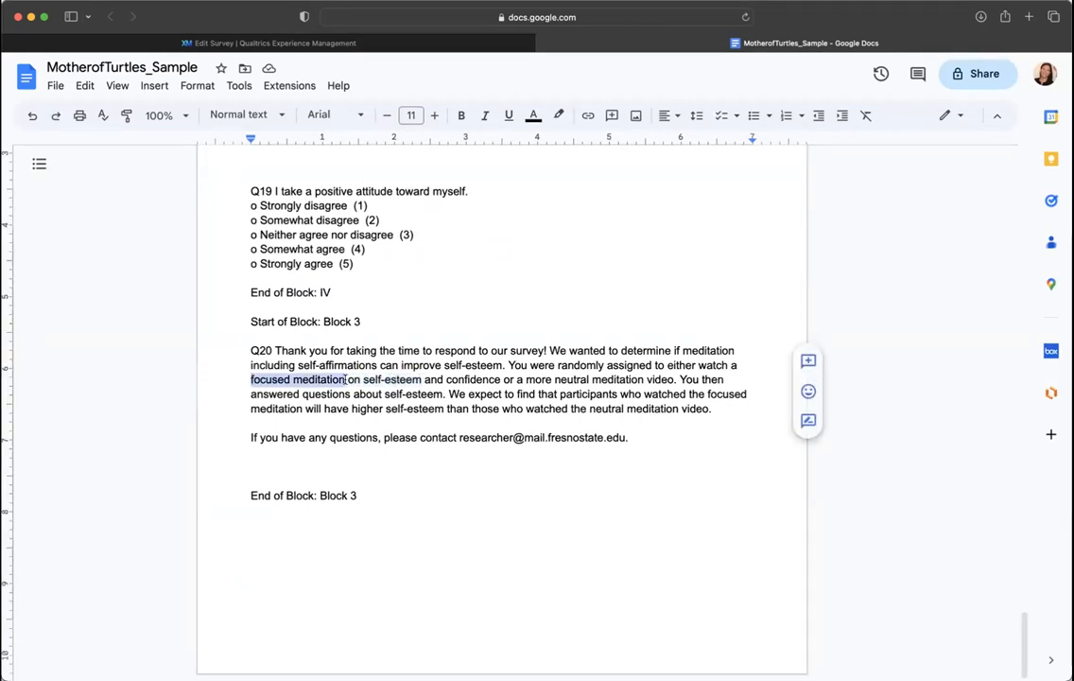
{"action": "scroll", "coordinate": [599, 399], "scroll_direction": "up", "scroll_amount": 8}
{"action": "scroll", "coordinate": [599, 399], "scroll_direction": "up", "scroll_amount": 8}
{"action": "scroll", "coordinate": [599, 399], "scroll_direction": "up", "scroll_amount": 6}
{"action": "scroll", "coordinate": [599, 399], "scroll_direction": "down", "scroll_amount": 10}
{"action": "scroll", "coordinate": [599, 399], "scroll_direction": "down", "scroll_amount": 2}
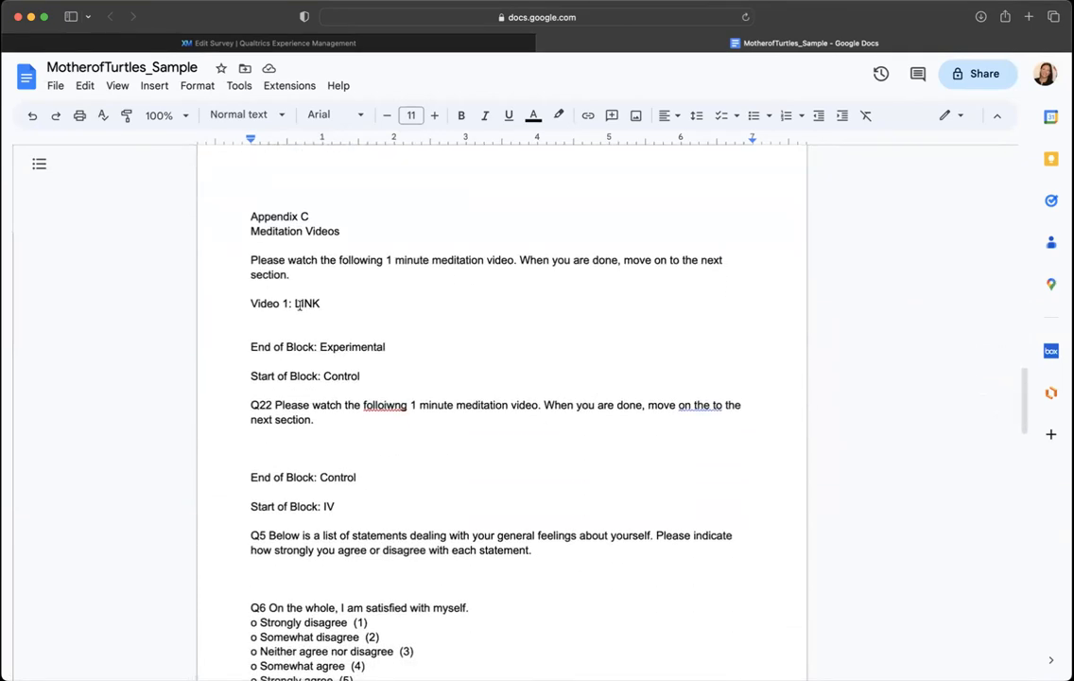
{"action": "left_click", "coordinate": [286, 303]}
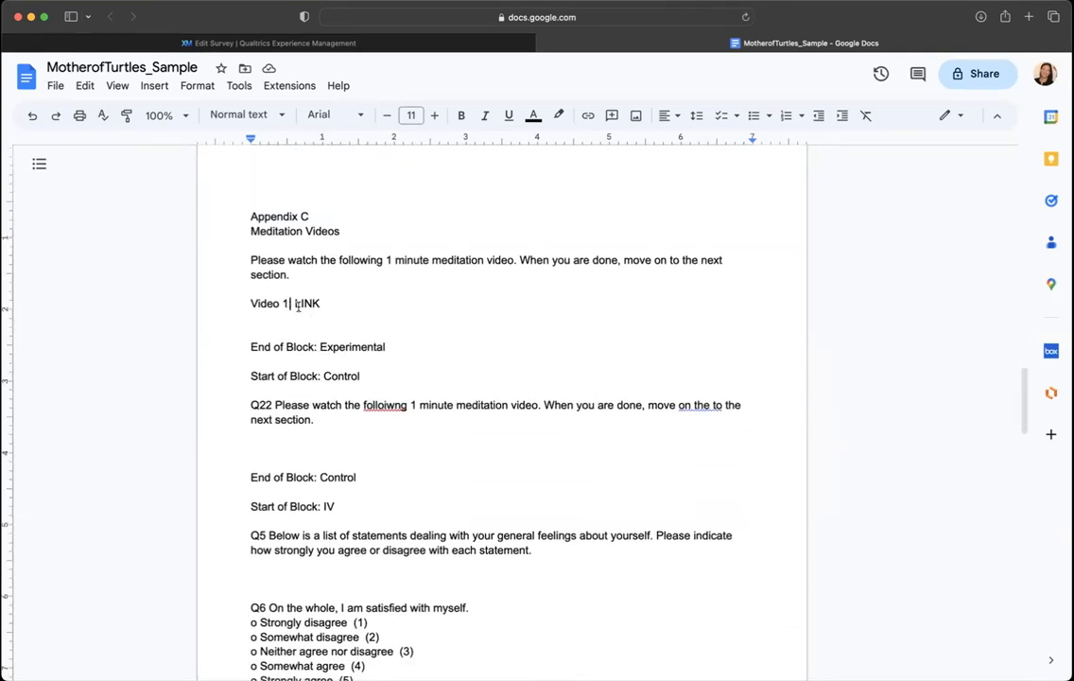
{"action": "left_click_drag", "start_coordinate": [287, 303], "coordinate": [236, 301]}
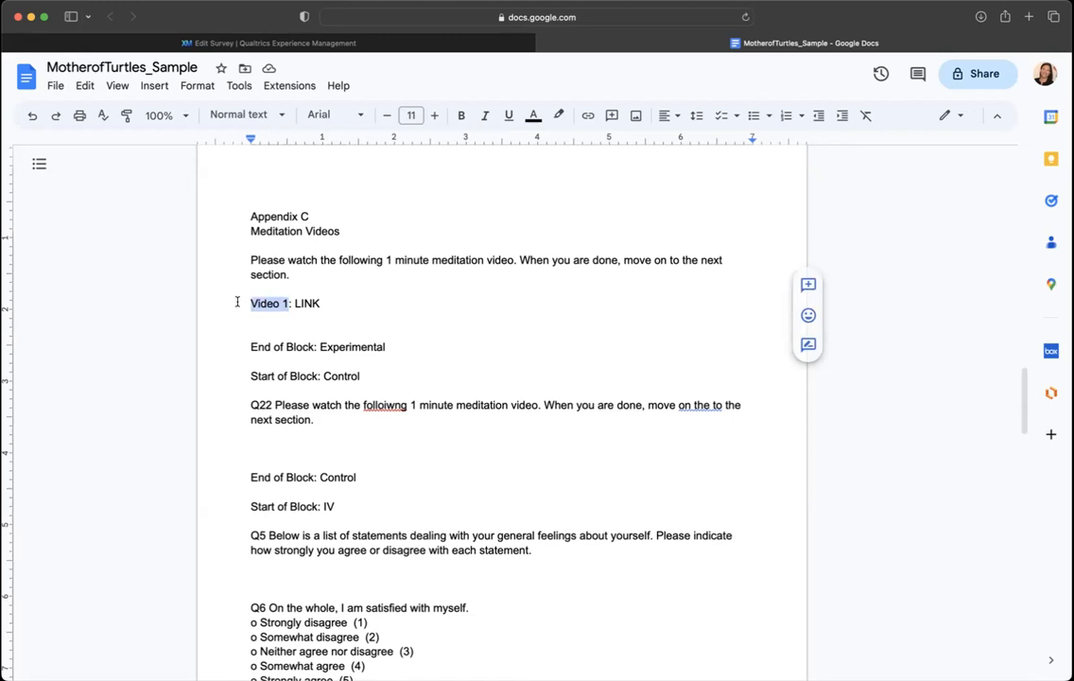
{"action": "type", "text": "Focused Medit"}
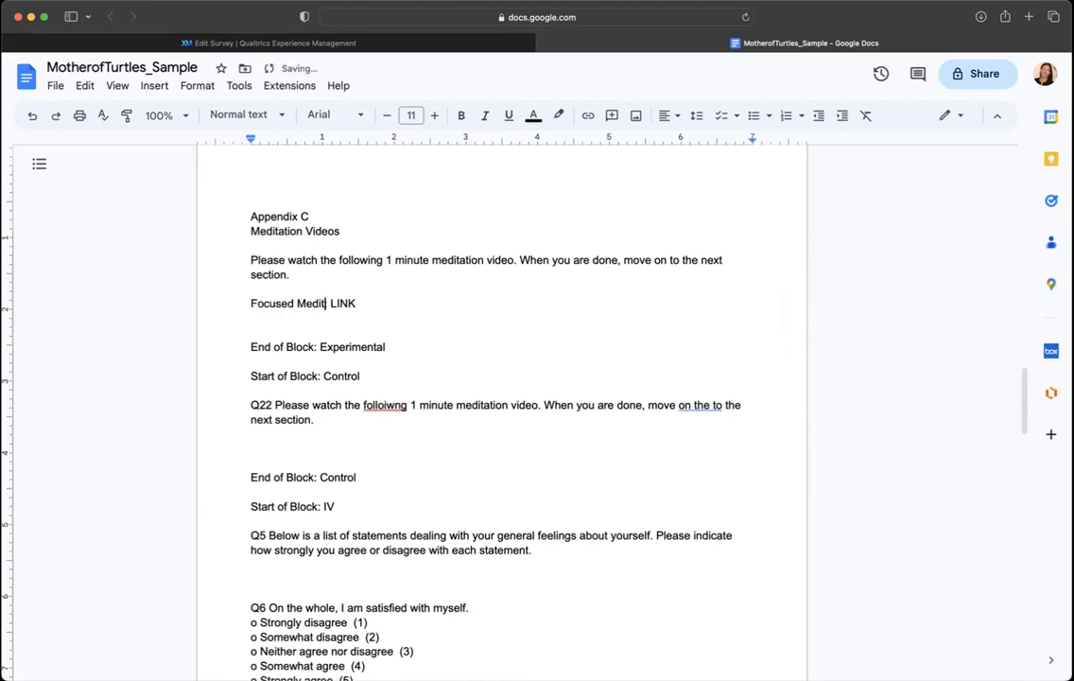
{"action": "type", "text": "ation"}
{"action": "type", "text": " Video"}
{"action": "key", "text": "Down"}
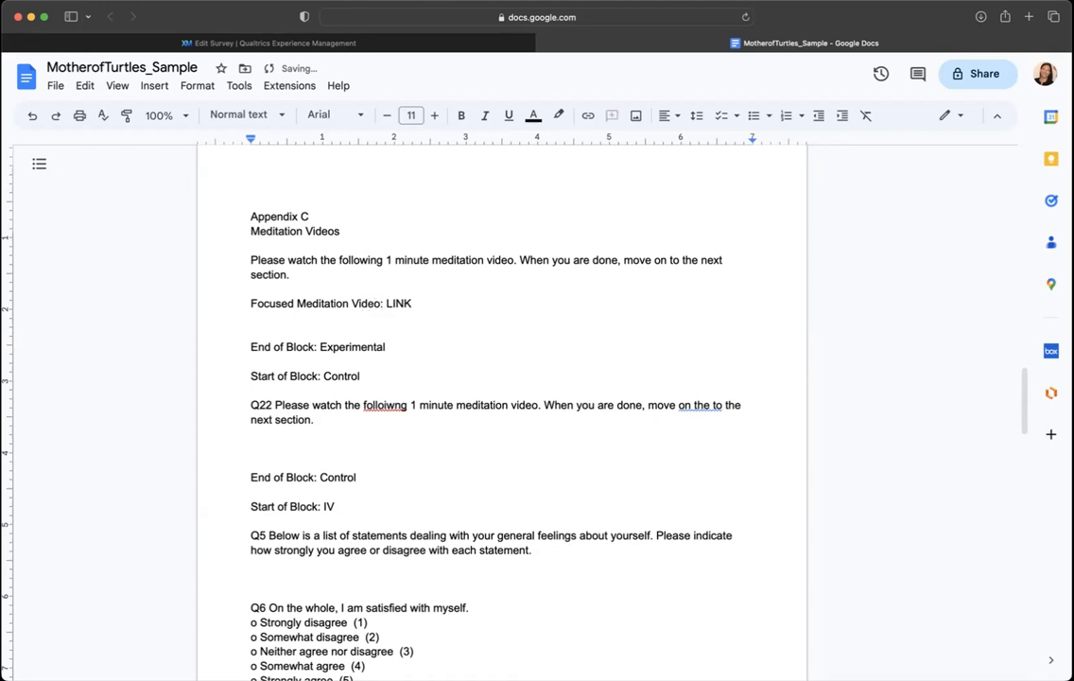
{"action": "key", "text": "Return"}
{"action": "type", "text": "Neutral Meditation"}
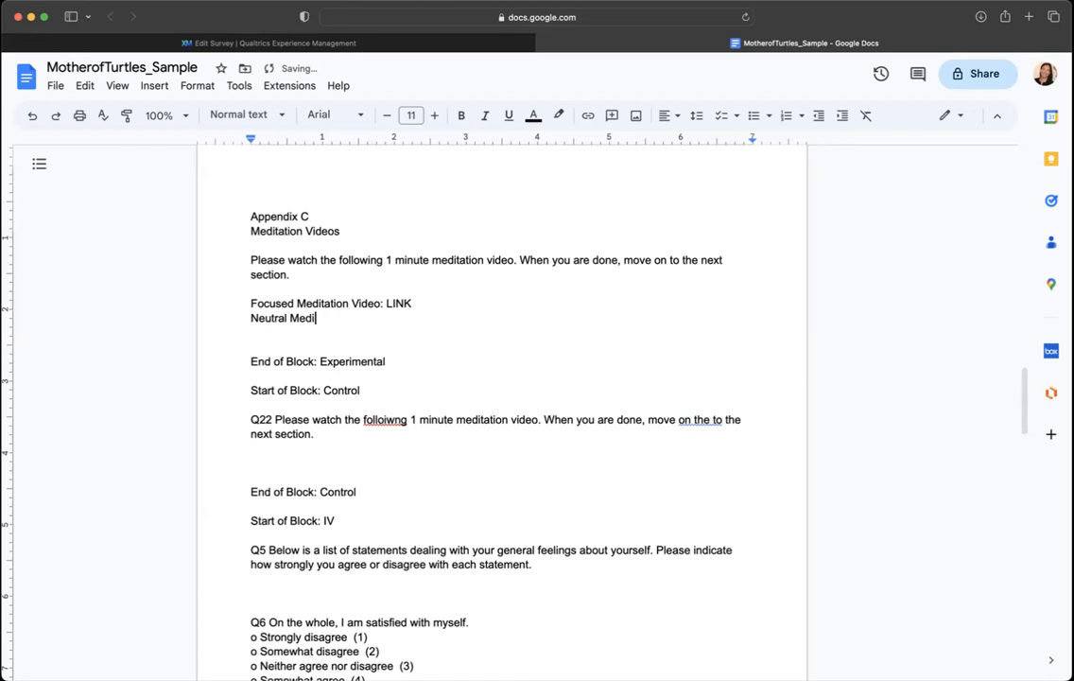
{"action": "type", "text": " Video: LINK"}
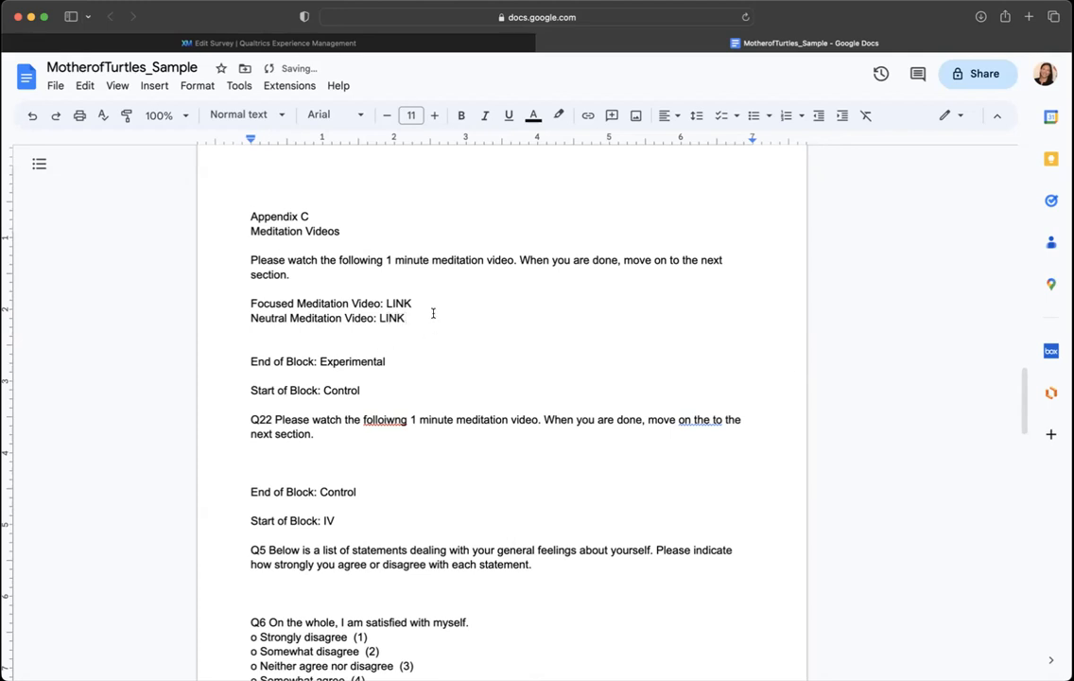
Review the two finished video lines and move down to the leftover block markers below them
{"action": "double_click", "coordinate": [416, 303]}
{"action": "left_click", "coordinate": [448, 305]}
{"action": "left_click", "coordinate": [299, 348]}
{"action": "left_click", "coordinate": [294, 272]}
{"action": "double_click", "coordinate": [257, 261]}
{"action": "left_click", "coordinate": [350, 285]}
Delete the Experimental/Control block markers and control-group Q22, and start Q5 on a new page
{"action": "mouse_move", "coordinate": [251, 346]}
{"action": "left_mouse_down"}
{"action": "mouse_move", "coordinate": [410, 433]}
{"action": "mouse_move", "coordinate": [416, 471]}
{"action": "left_mouse_up"}
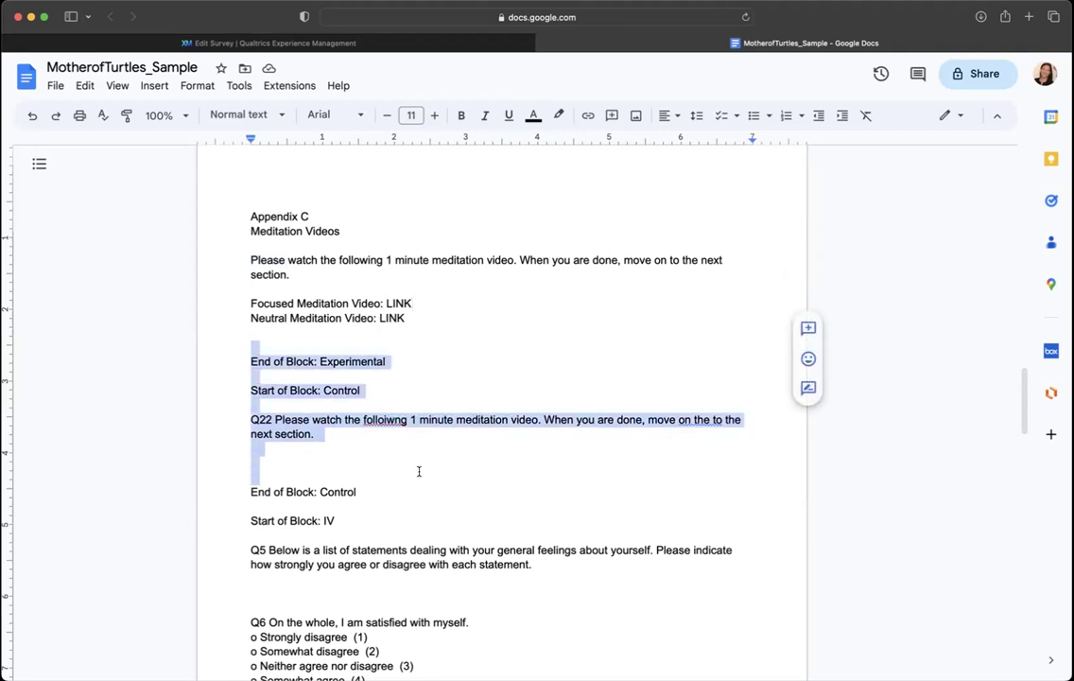
{"action": "key", "text": "Delete"}
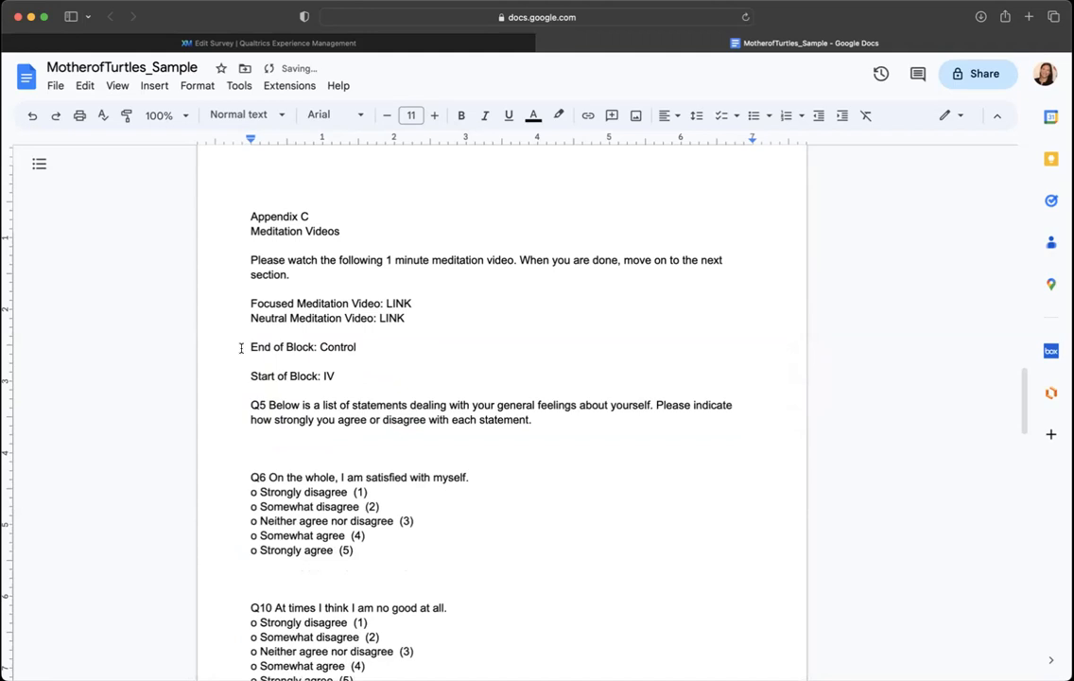
{"action": "left_click_drag", "start_coordinate": [244, 346], "coordinate": [404, 387]}
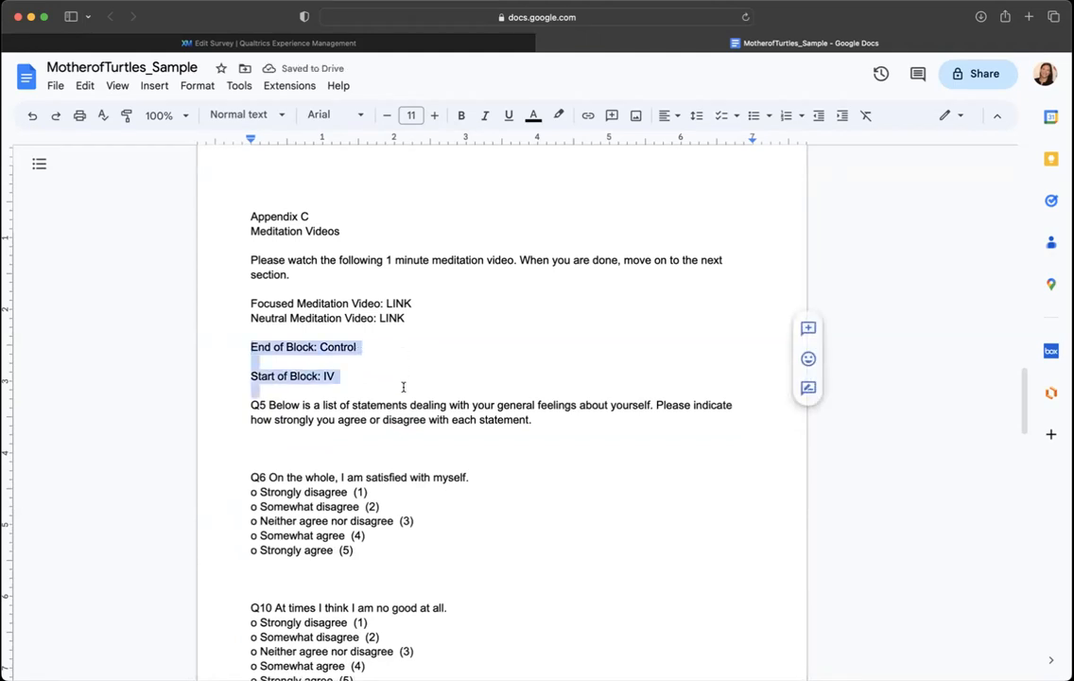
{"action": "key", "text": "Delete"}
{"action": "key", "text": "super+Return"}
{"action": "scroll", "coordinate": [584, 403], "scroll_direction": "up", "scroll_amount": 5}
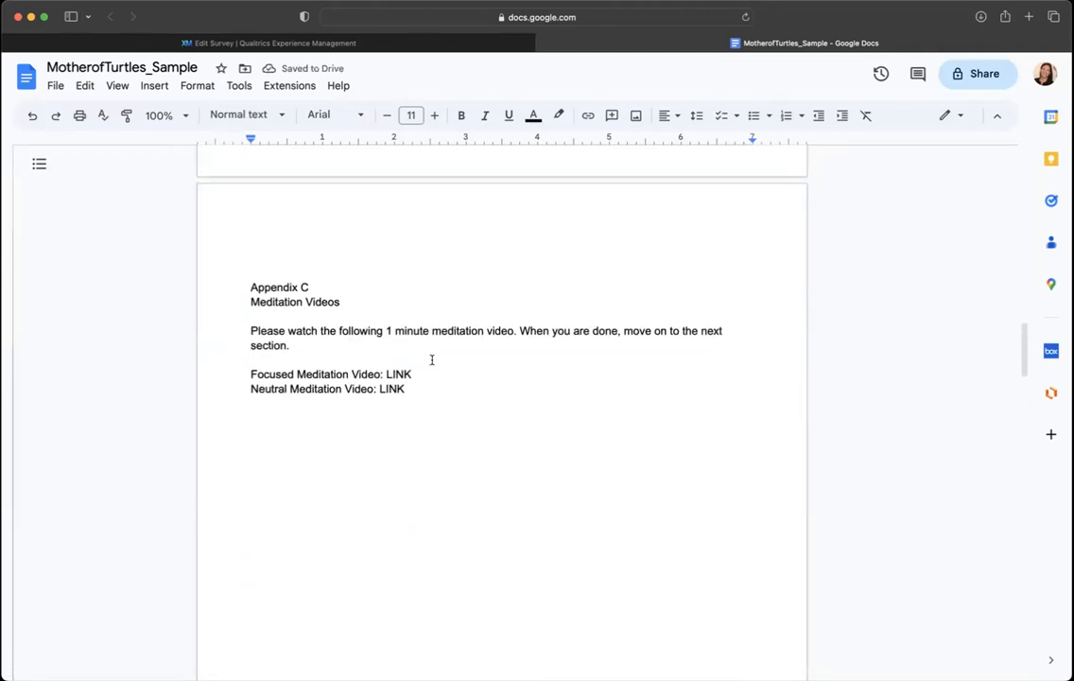
{"action": "scroll", "coordinate": [419, 400], "scroll_direction": "down", "scroll_amount": 10}
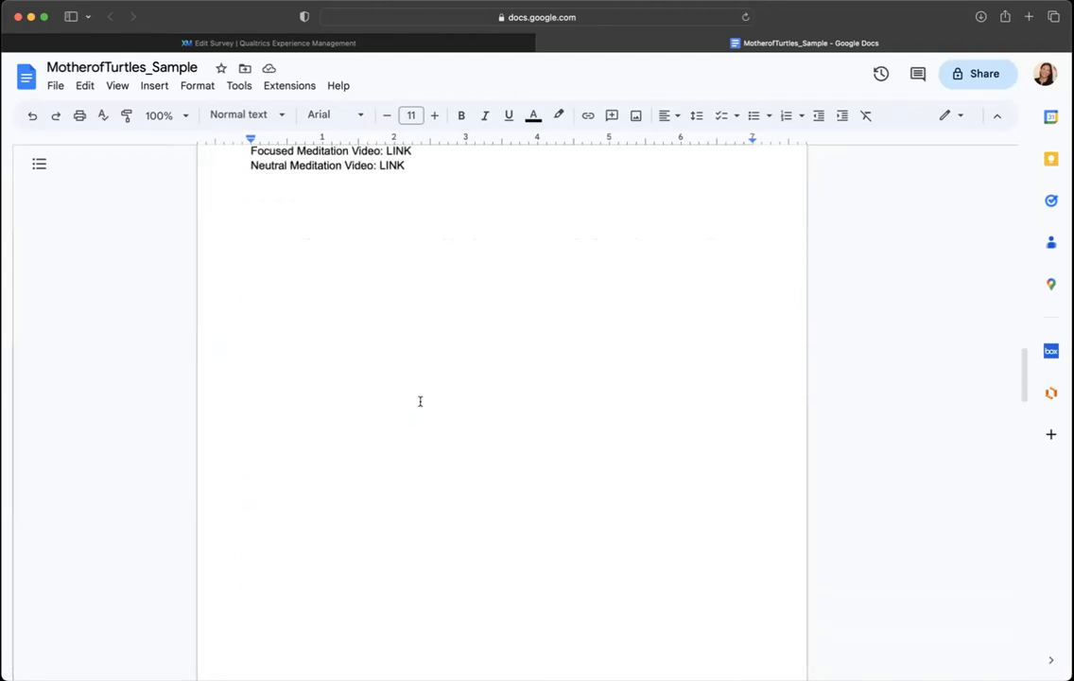
Add the Appendix D heading and title 'Rosenberg Self-Esteem Survey (RSES; Rosenberg, 1968)' above Q5
{"action": "key", "text": "Return"}
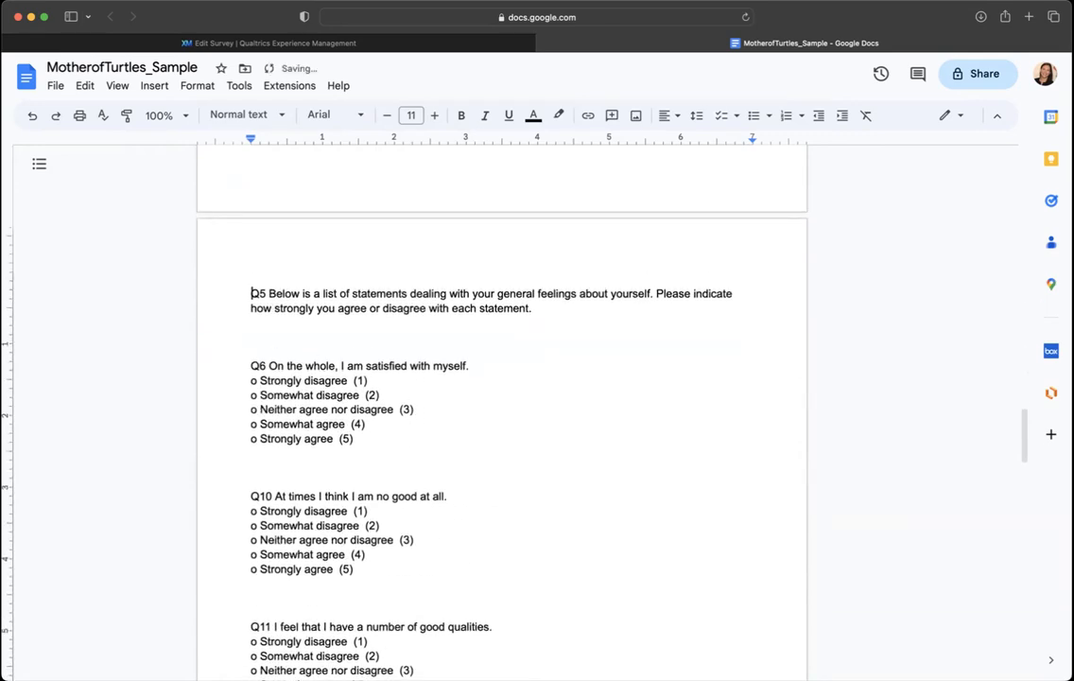
{"action": "type", "text": "Appendic"}
{"action": "type", "text": "x D"}
{"action": "key", "text": "Return"}
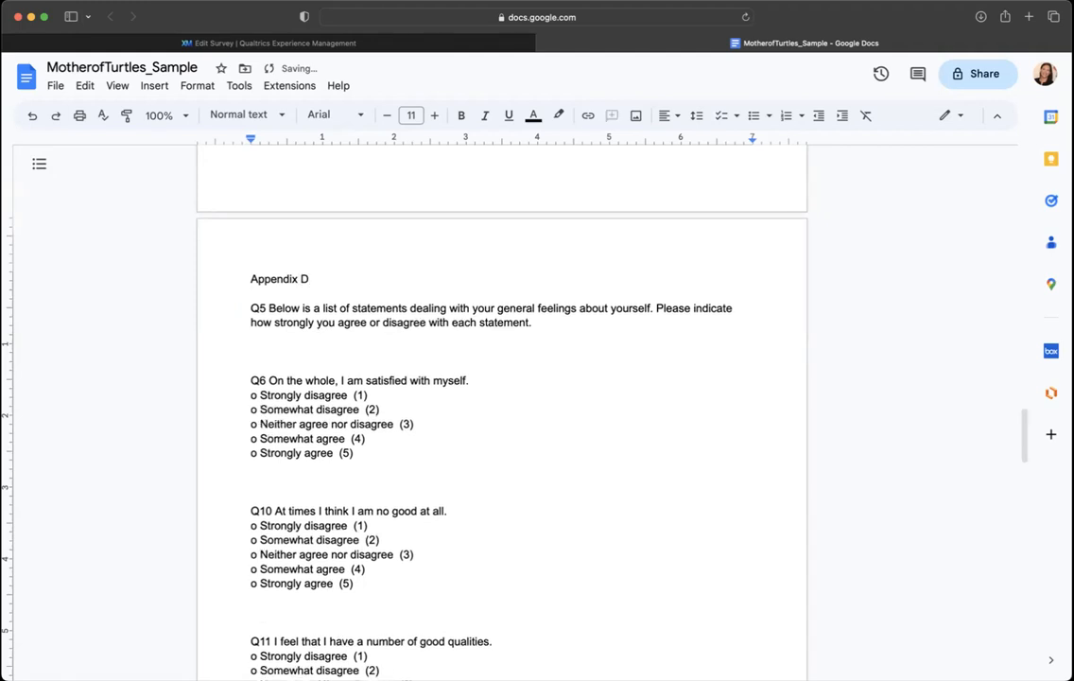
{"action": "type", "text": "Self-Esteem S"}
{"action": "key", "text": "BackSpace"}
{"action": "key", "text": "BackSpace"}
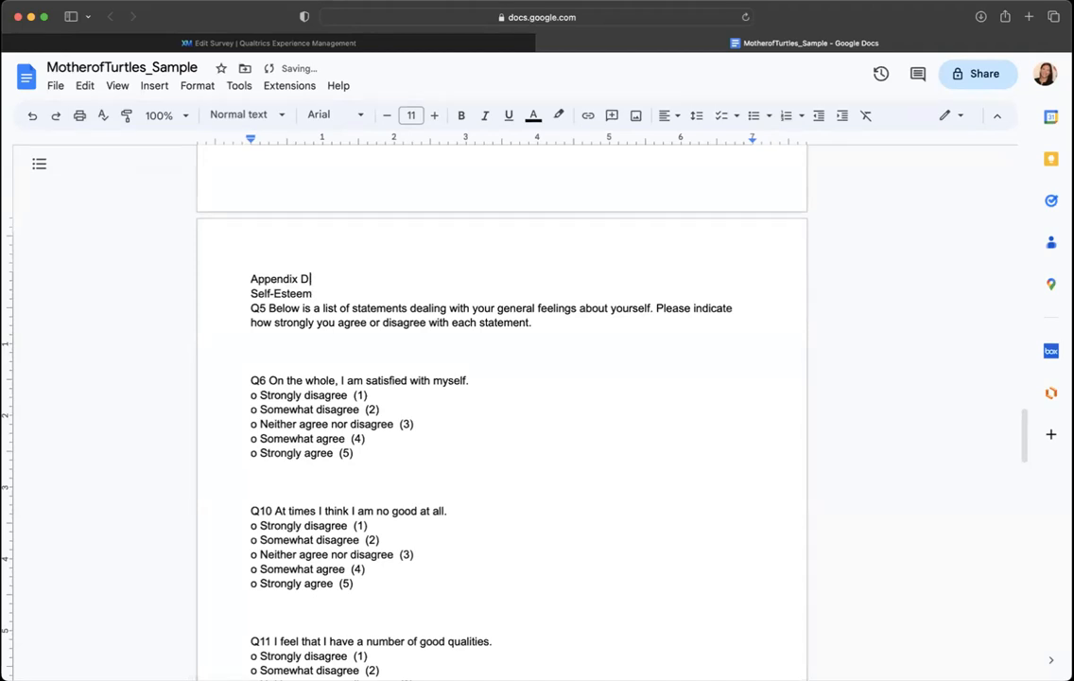
{"action": "type", "text": "Rosen"}
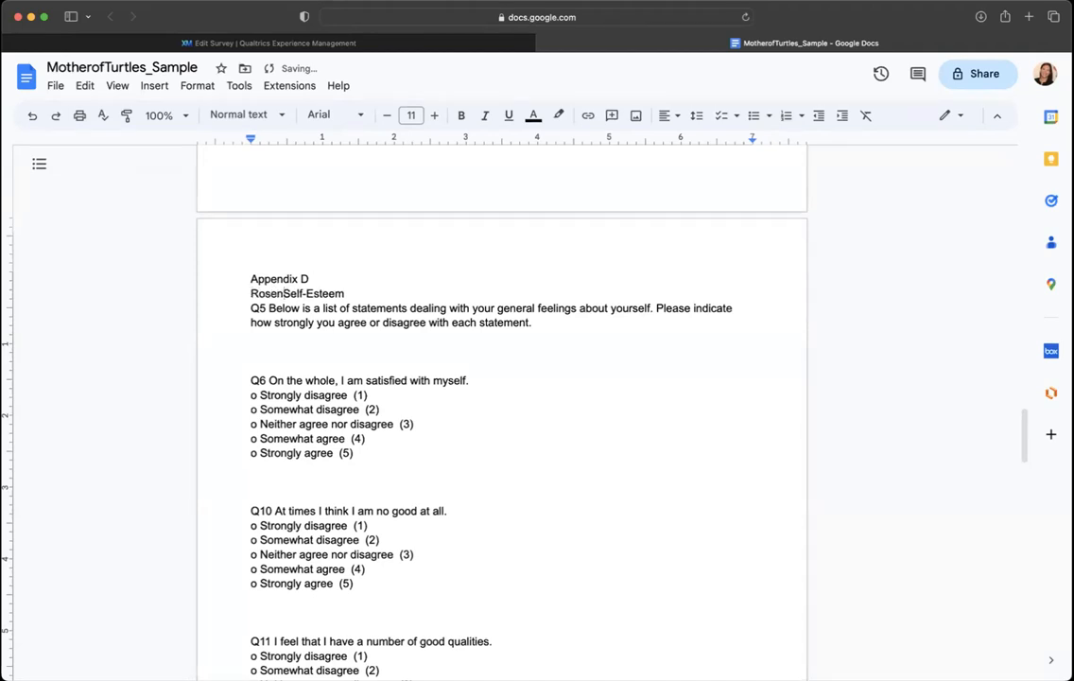
{"action": "type", "text": "berg"}
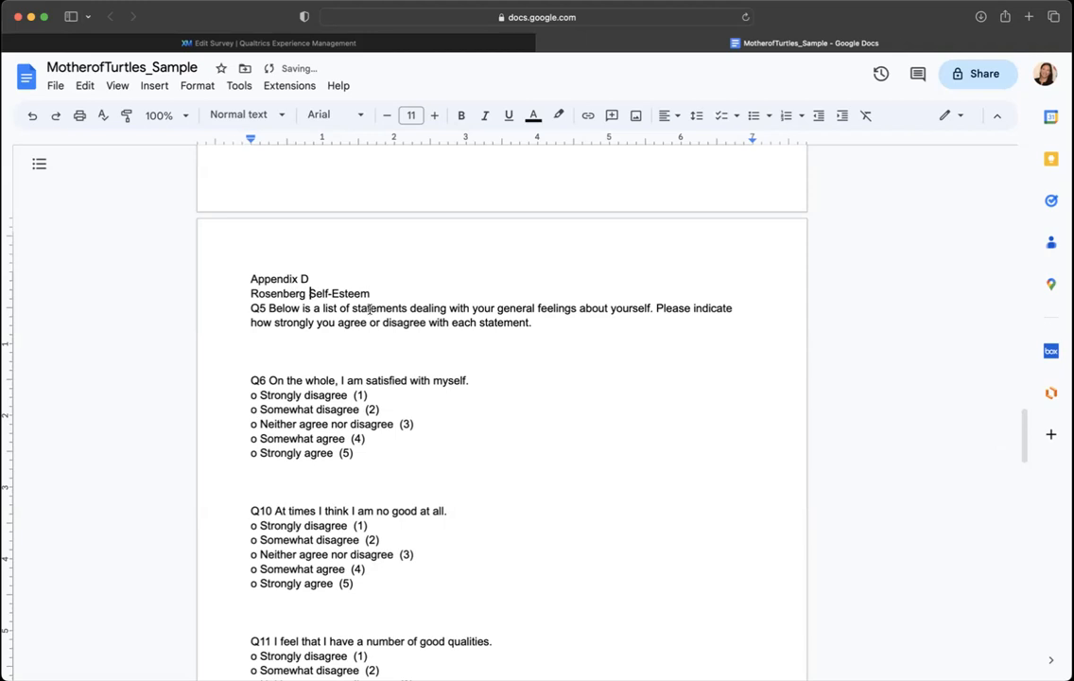
{"action": "left_click", "coordinate": [372, 294]}
{"action": "type", "text": "Survey"}
{"action": "type", "text": "(RSES"}
{"action": "type", "text": ";"}
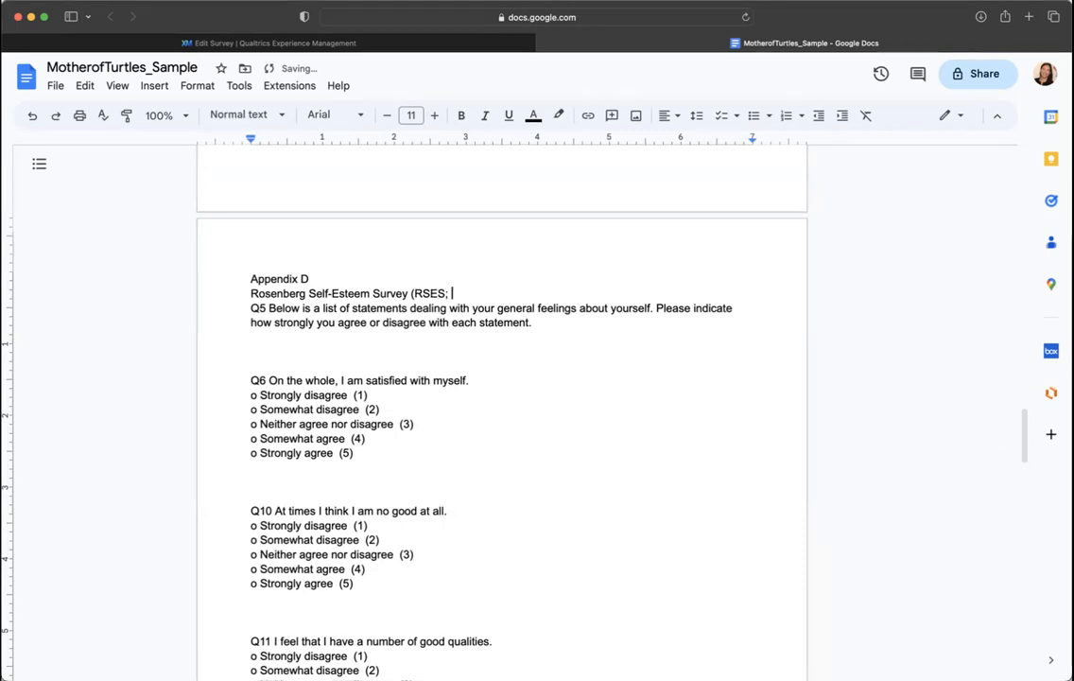
{"action": "type", "text": "Rosenberg"}
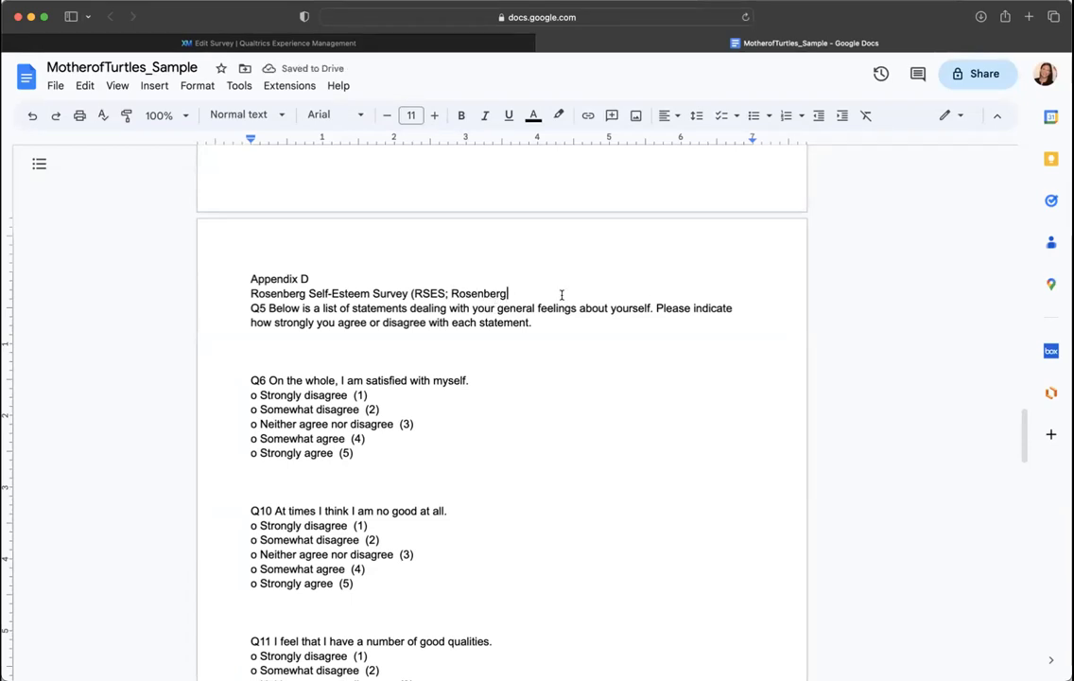
{"action": "type", "text": ", 19"}
{"action": "type", "text": "68"}
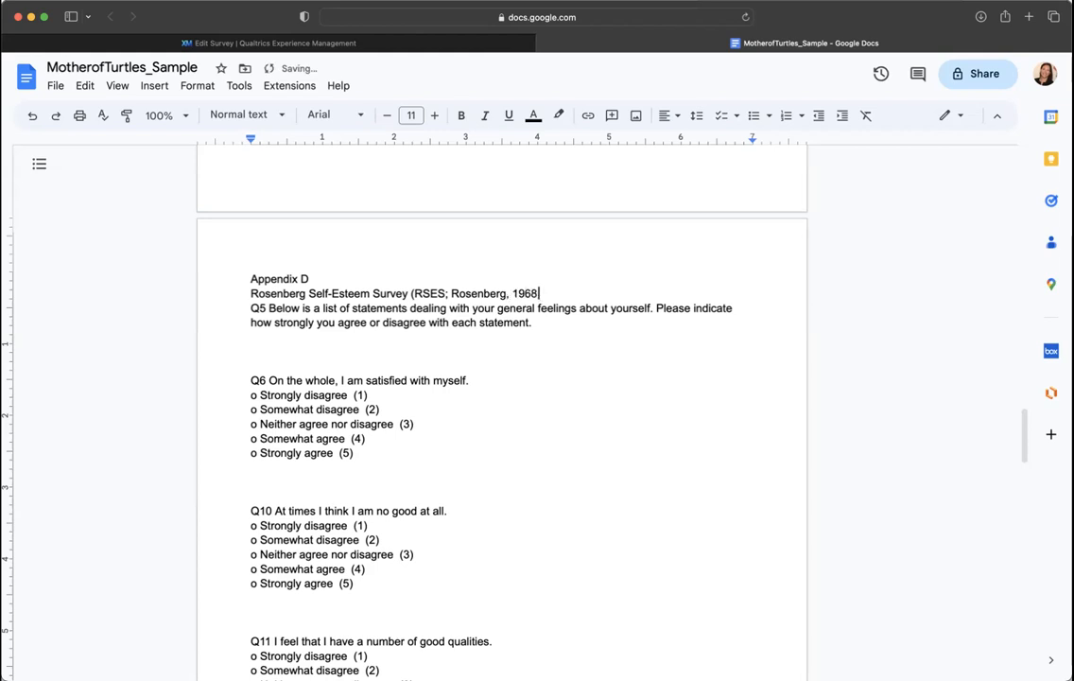
{"action": "key", "text": "Return"}
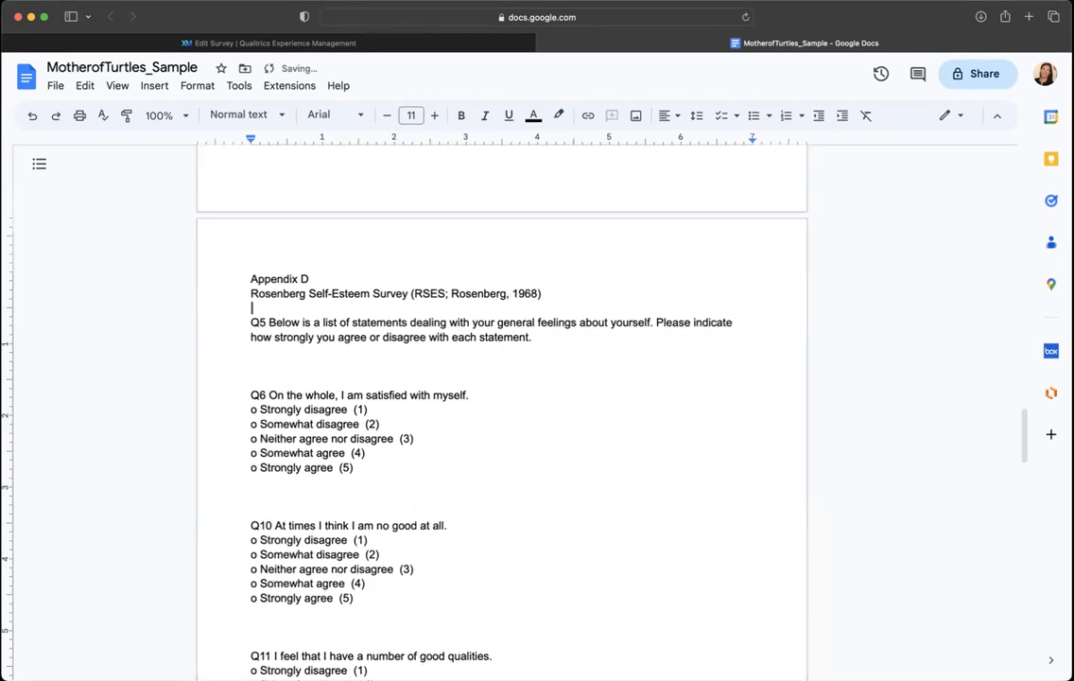
Remove the Q5 label and extra blank line, then add a 'Response options:' line after the instructions
{"action": "double_click", "coordinate": [257, 323]}
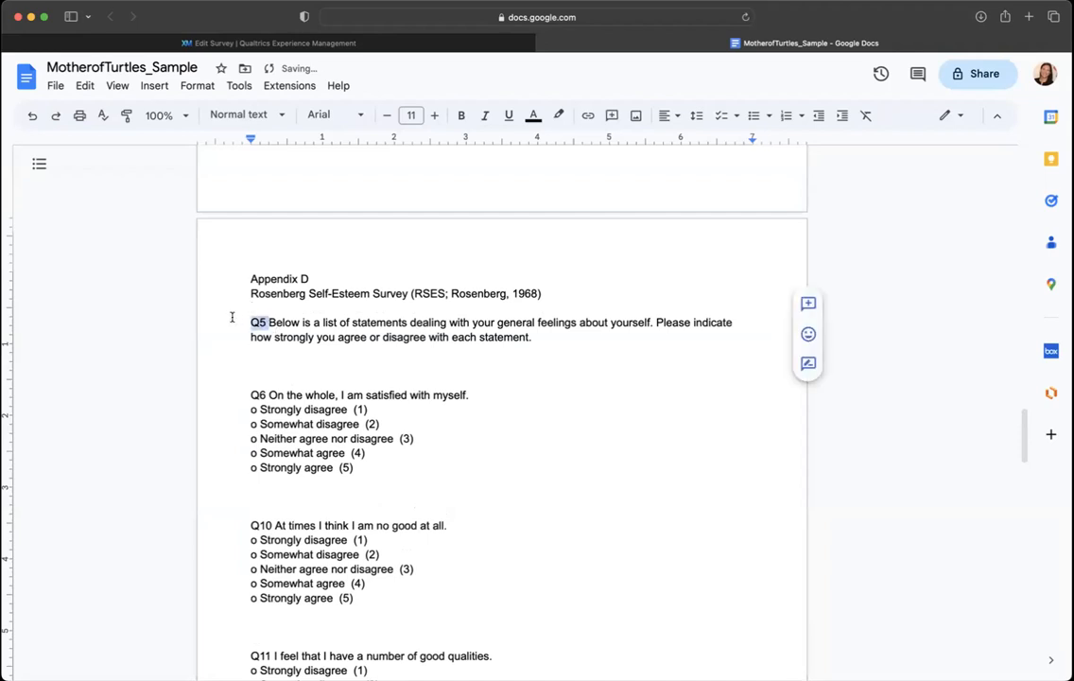
{"action": "key", "text": "BackSpace"}
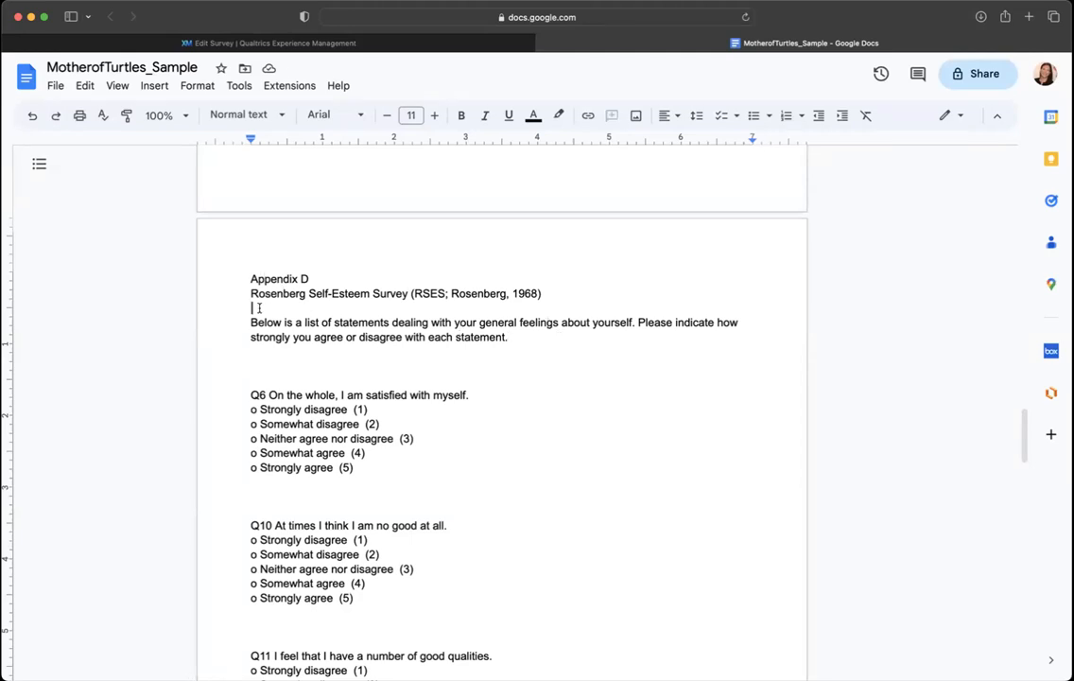
{"action": "key", "text": "BackSpace"}
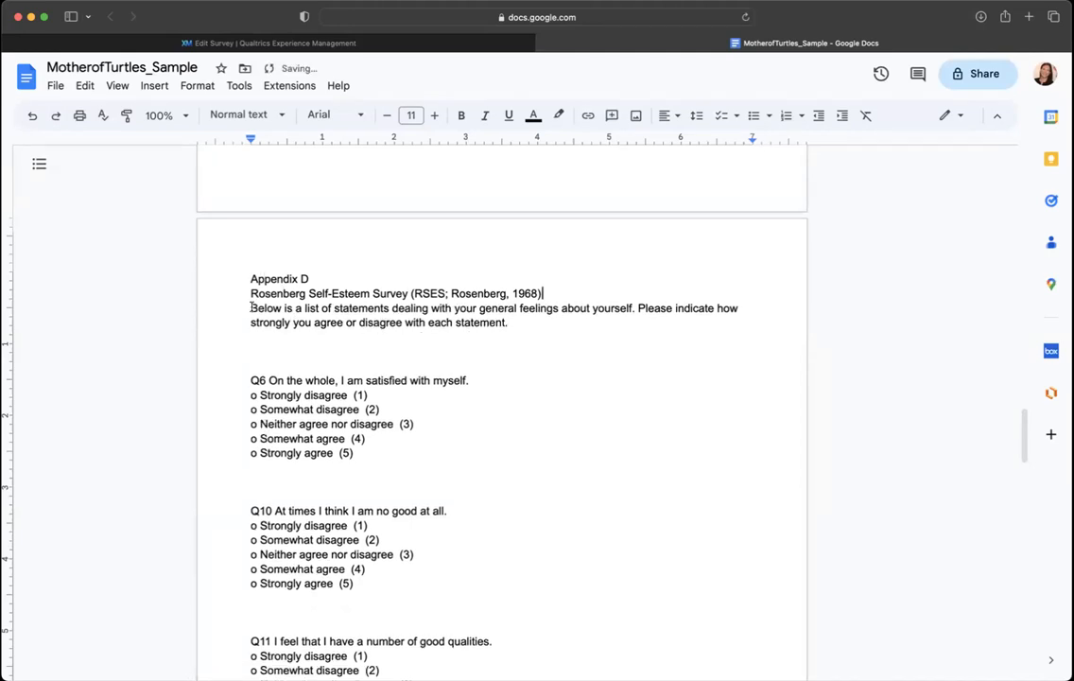
{"action": "left_click_drag", "start_coordinate": [251, 309], "coordinate": [511, 323]}
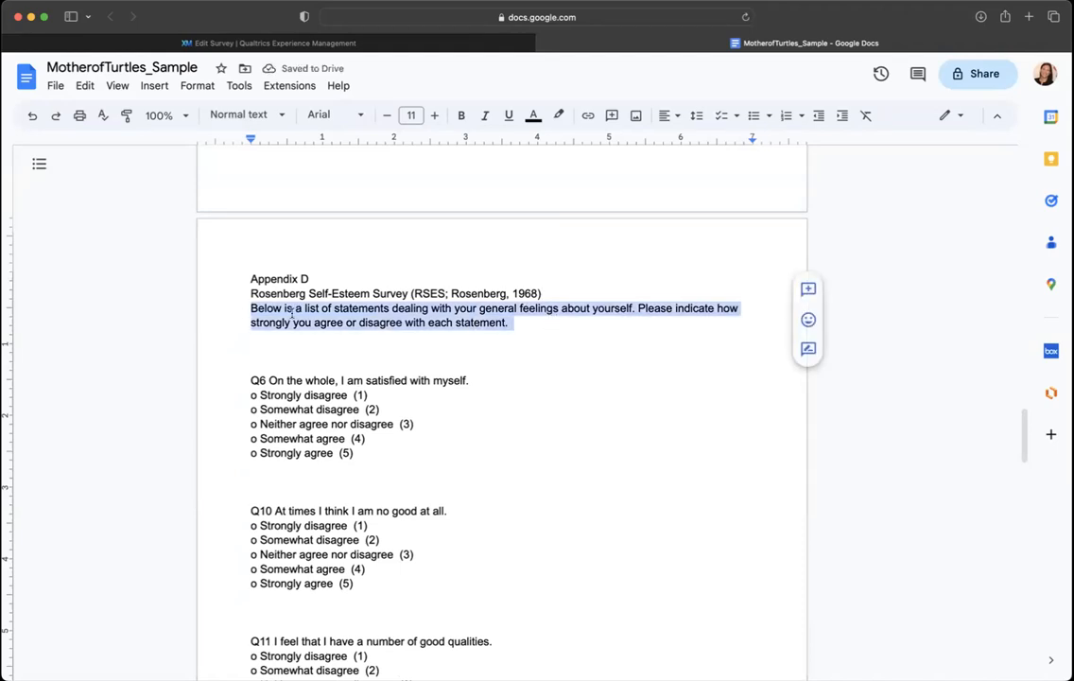
{"action": "left_click", "coordinate": [558, 323]}
{"action": "key", "text": "Return"}
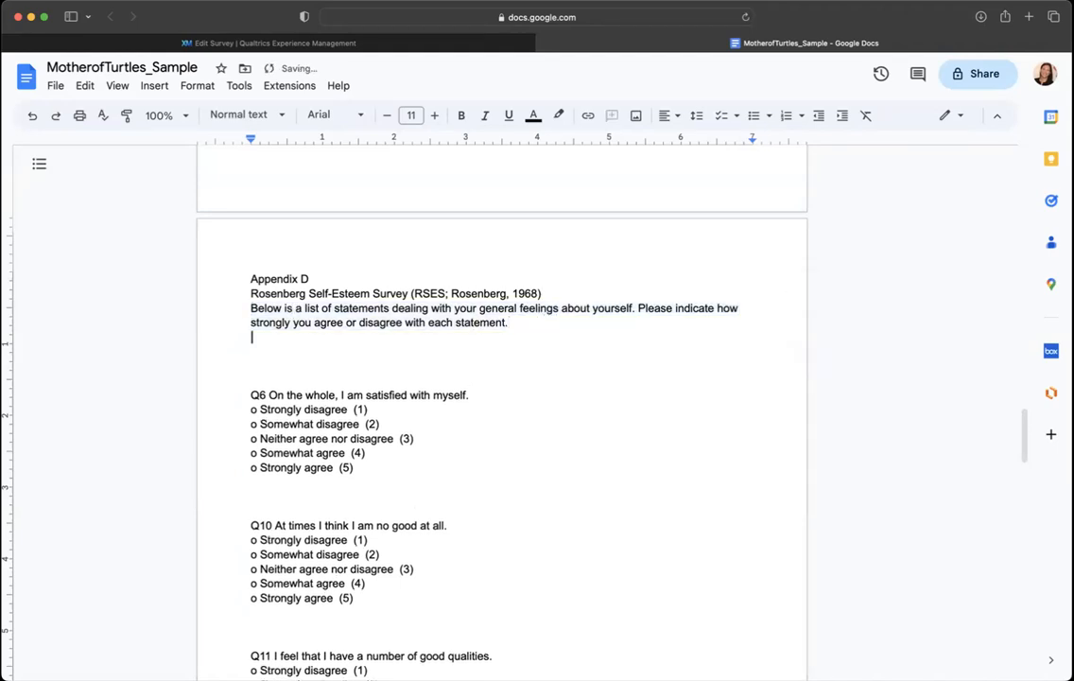
{"action": "key", "text": "Return"}
{"action": "type", "text": "Respons"}
{"action": "type", "text": "e opto"}
{"action": "type", "text": "pns"}
{"action": "key", "text": "BackSpace"}
{"action": "key", "text": "BackSpace"}
{"action": "key", "text": "BackSpace"}
{"action": "type", "text": "ions:"}
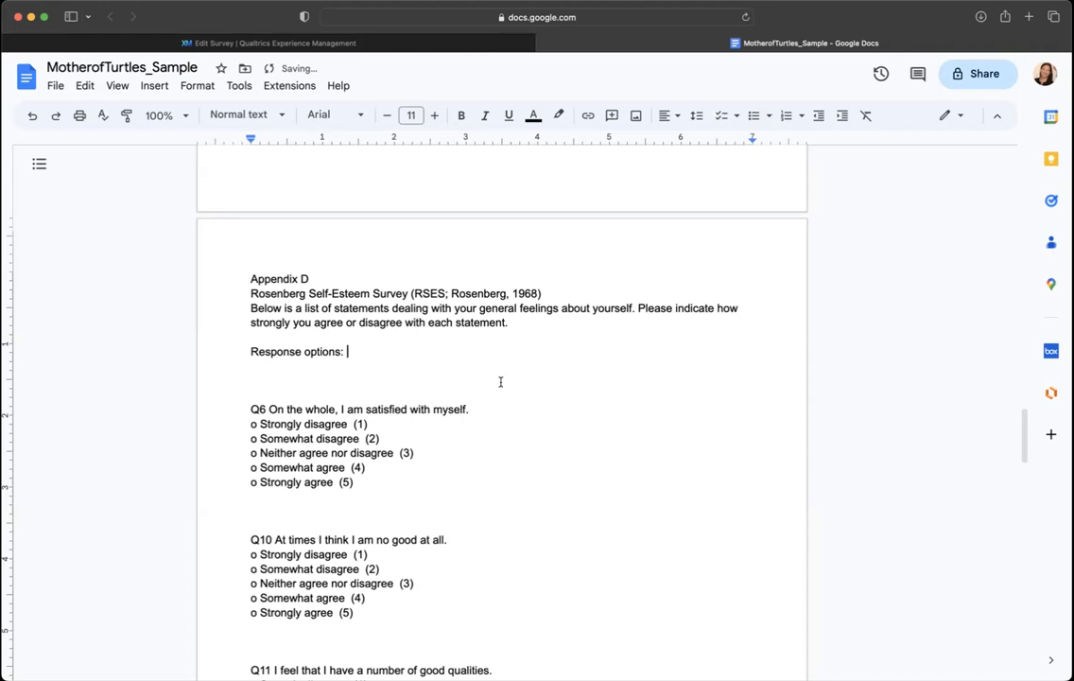
Move Q6's five rating choices after 'Response options:' and remove the extra space before (1)
{"action": "left_click", "coordinate": [261, 425]}
{"action": "mouse_move", "coordinate": [261, 425]}
{"action": "left_mouse_down"}
{"action": "mouse_move", "coordinate": [354, 482]}
{"action": "mouse_move", "coordinate": [350, 352]}
{"action": "left_mouse_up"}
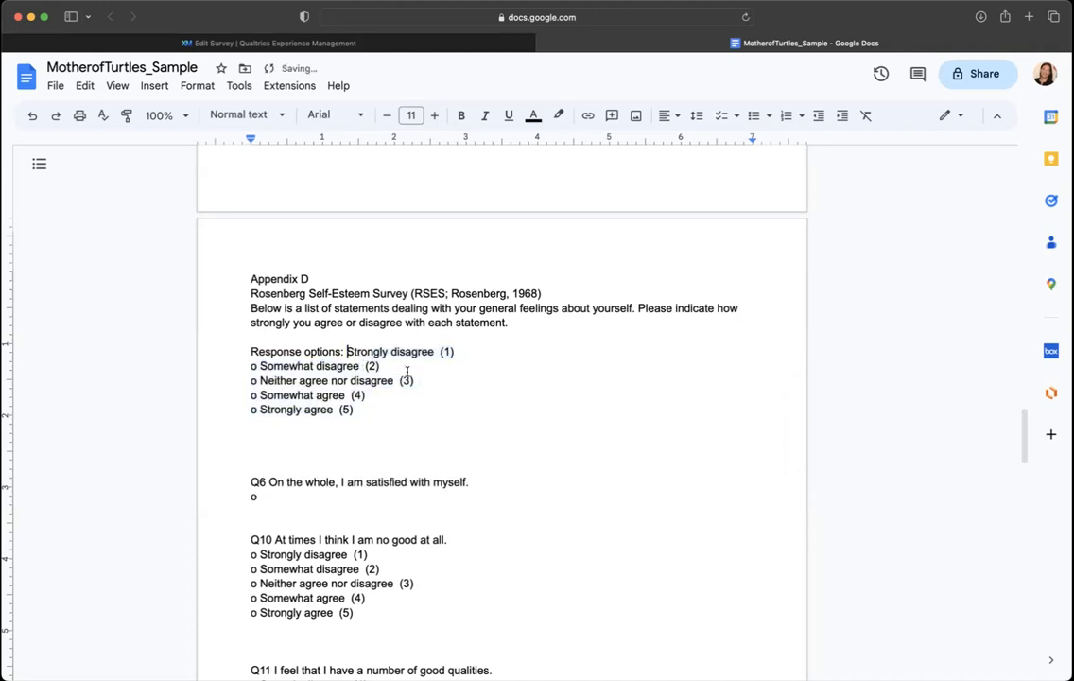
{"action": "left_click", "coordinate": [437, 351]}
{"action": "key", "text": "Delete"}
{"action": "double_click", "coordinate": [442, 352]}
{"action": "key", "text": "Delete"}
{"action": "key", "text": "Delete"}
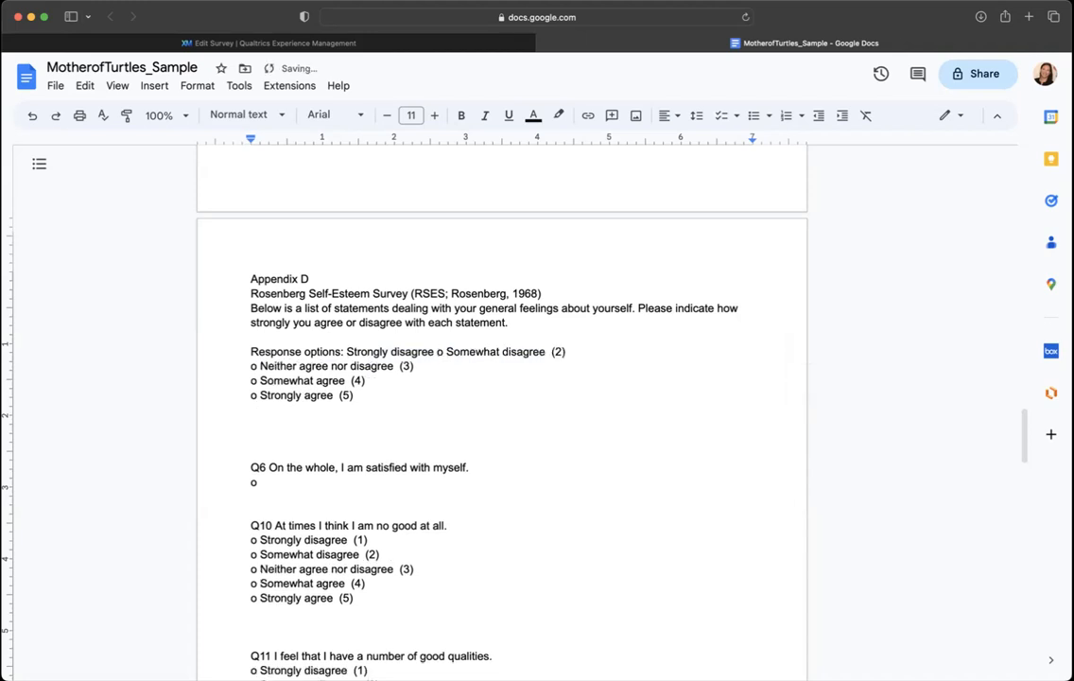
{"action": "key", "text": "super+z"}
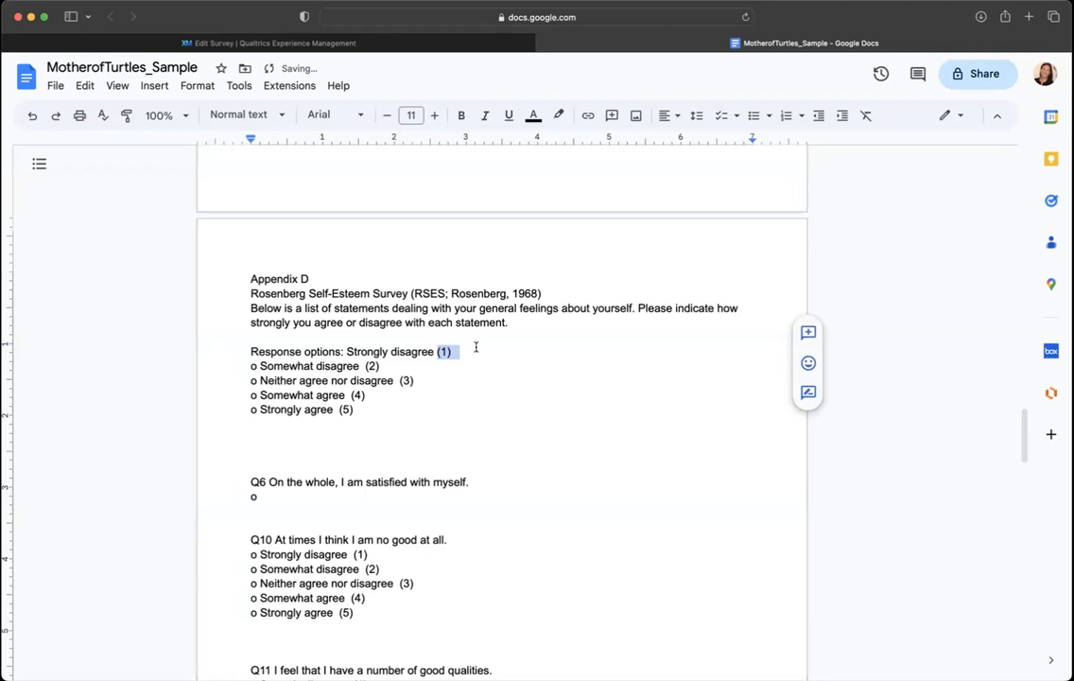
{"action": "left_click", "coordinate": [475, 348]}
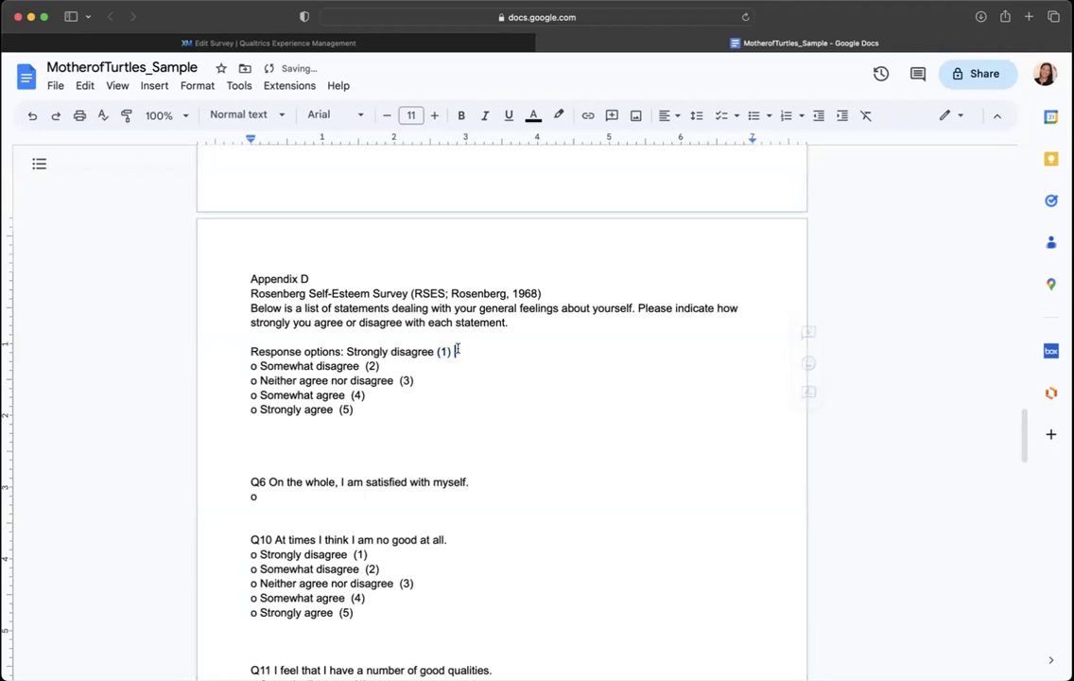
Join Somewhat disagree through Strongly agree onto the options line as one comma-separated sentence
{"action": "left_click", "coordinate": [261, 366]}
{"action": "key", "text": "BackSpace"}
{"action": "key", "text": "BackSpace"}
{"action": "key", "text": "BackSpace"}
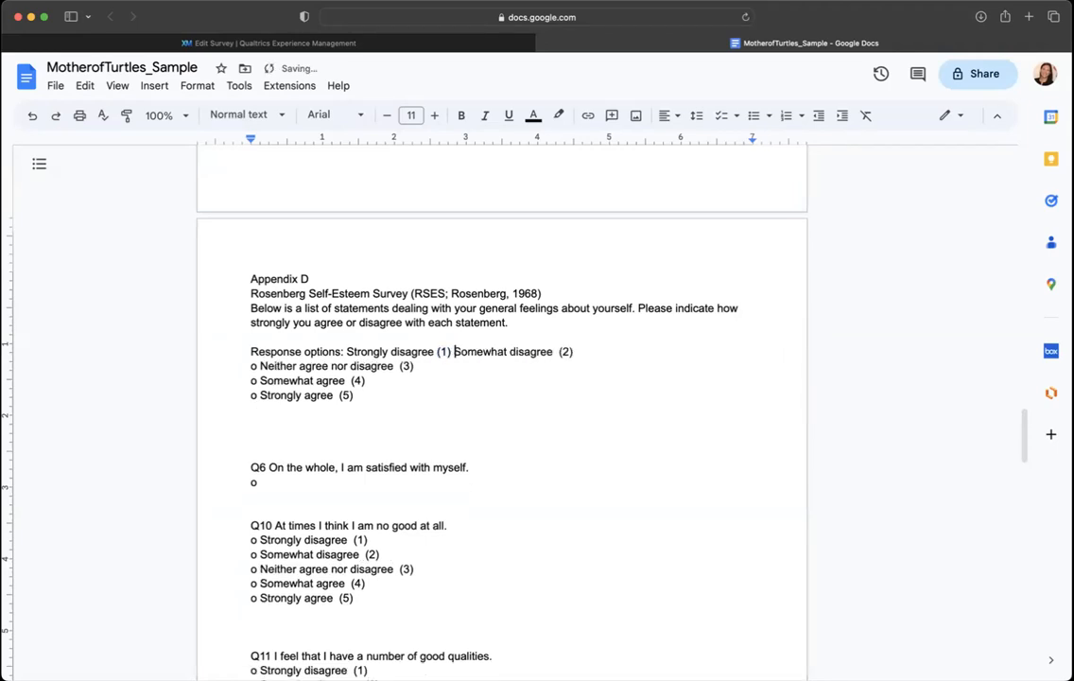
{"action": "type", "text": ","}
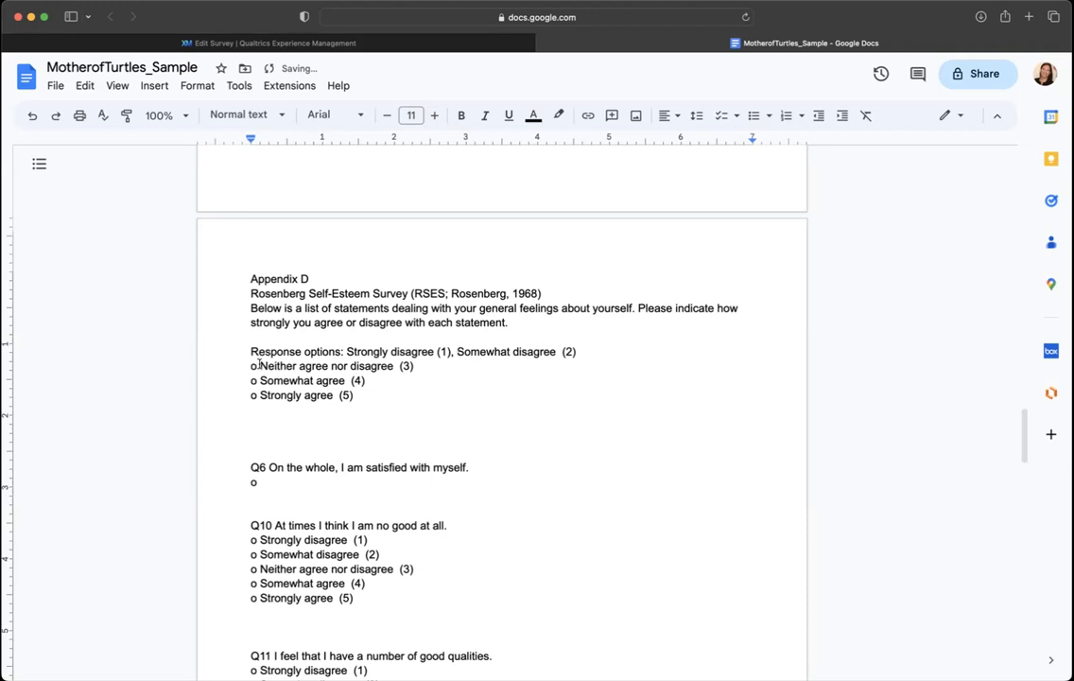
{"action": "key", "text": "BackSpace"}
{"action": "key", "text": "BackSpace"}
{"action": "key", "text": "BackSpace"}
{"action": "type", "text": ","}
{"action": "left_click", "coordinate": [261, 365]}
{"action": "key", "text": "BackSpace"}
{"action": "key", "text": "BackSpace"}
{"action": "key", "text": "BackSpace"}
{"action": "type", "text": ","}
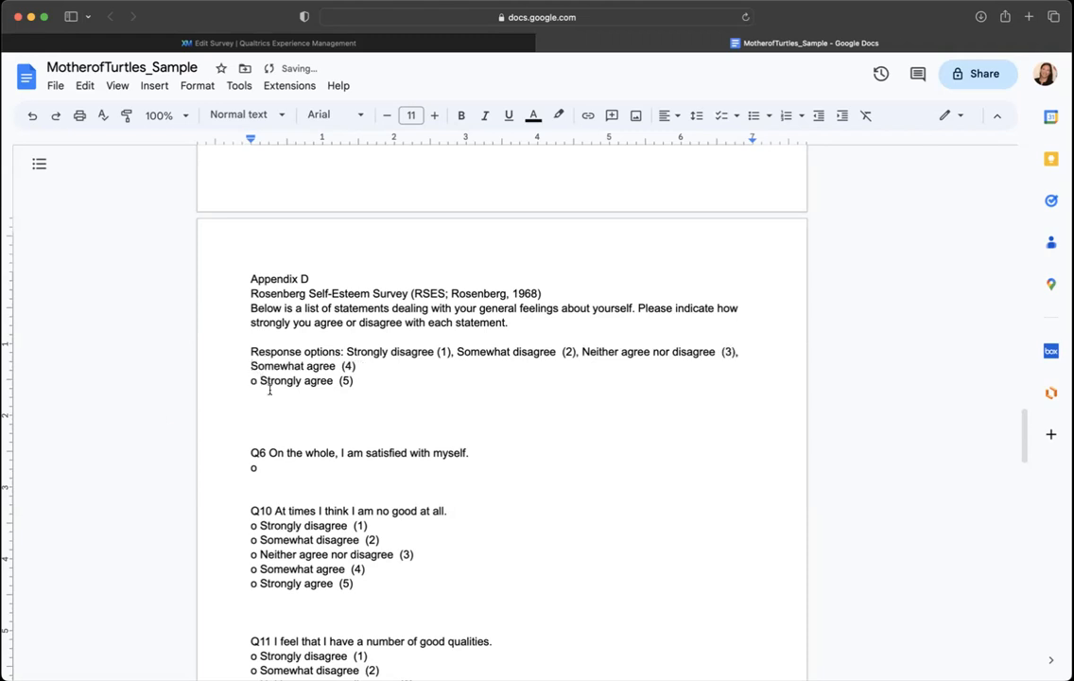
{"action": "left_click", "coordinate": [261, 380]}
{"action": "key", "text": "BackSpace"}
{"action": "key", "text": "BackSpace"}
{"action": "key", "text": "BackSpace"}
{"action": "type", "text": ", Strongly agree  (5"}
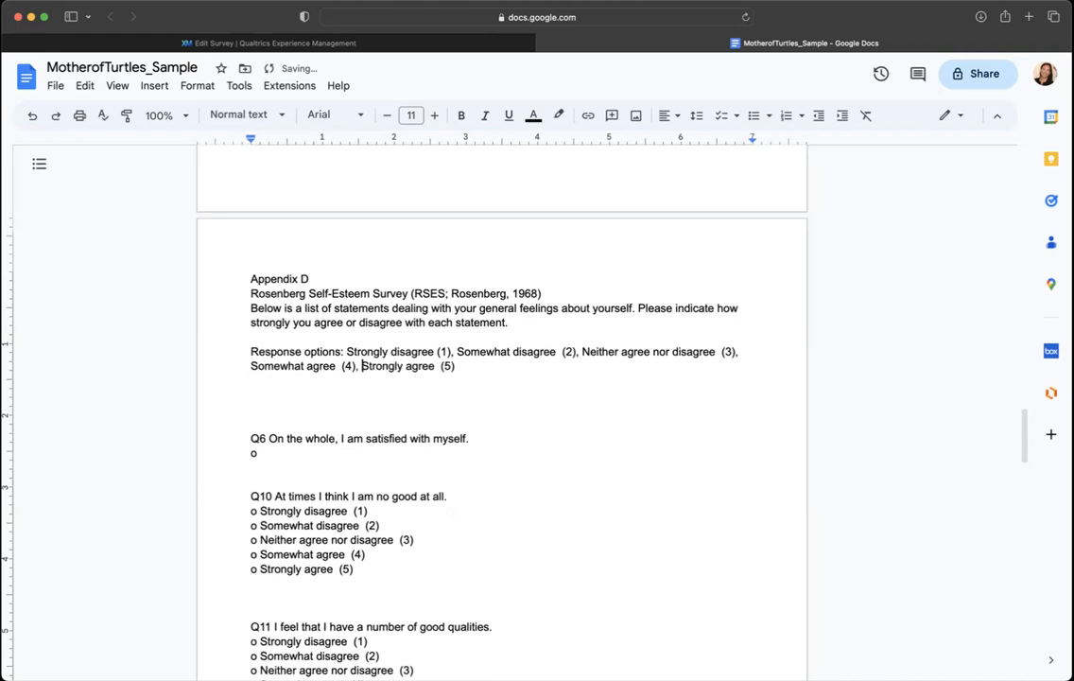
Remove the extra spaces before the (2), (3), (4) and (5) rating numbers
{"action": "left_click", "coordinate": [439, 366]}
{"action": "key", "text": "BackSpace"}
{"action": "left_click", "coordinate": [564, 352]}
{"action": "key", "text": "BackSpace"}
{"action": "left_click", "coordinate": [716, 351]}
{"action": "key", "text": "BackSpace"}
{"action": "left_click", "coordinate": [343, 367]}
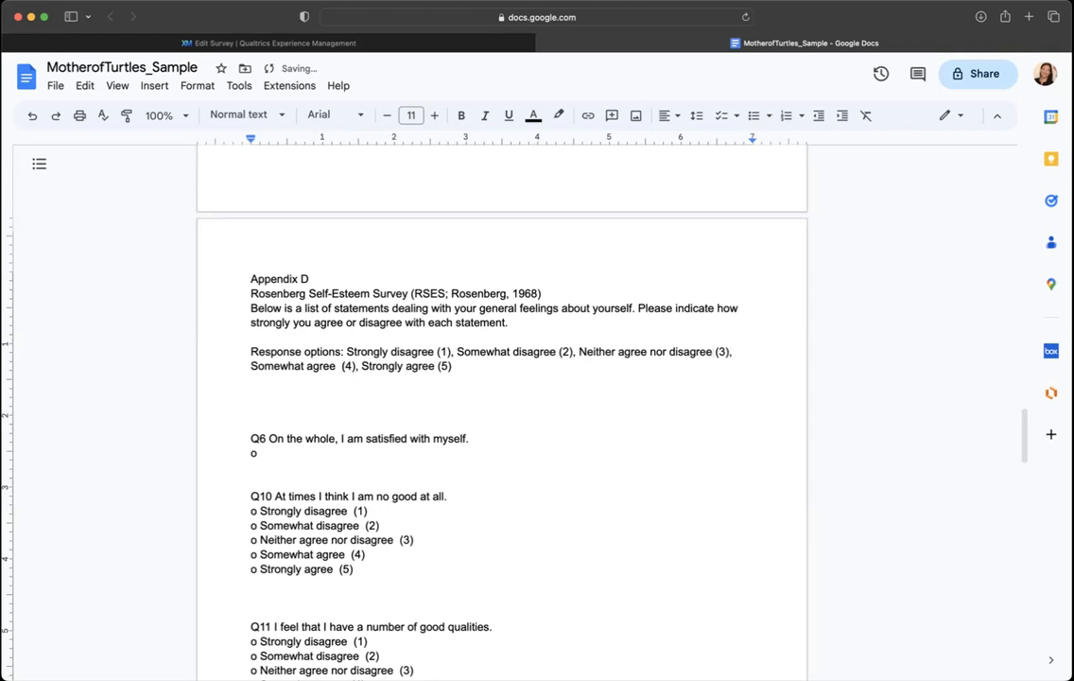
{"action": "key", "text": "BackSpace"}
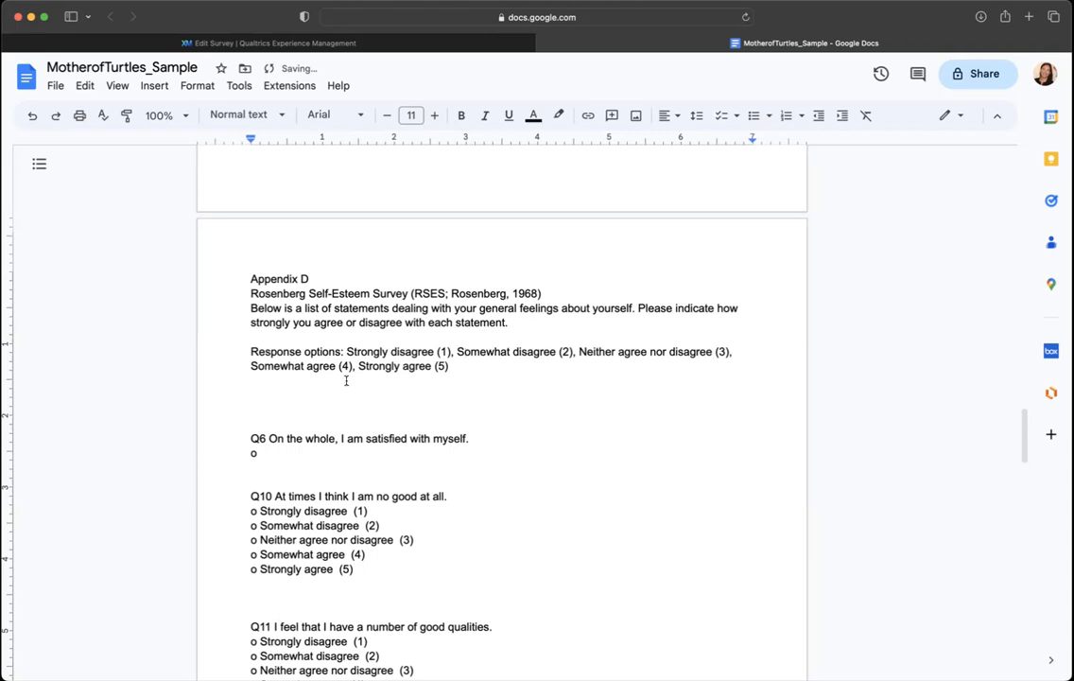
{"action": "left_click", "coordinate": [285, 395]}
Remove the leftover choice lines under Q6 and the Q6 and Q10 labels
{"action": "left_click_drag", "start_coordinate": [248, 451], "coordinate": [277, 478]}
{"action": "key", "text": "BackSpace"}
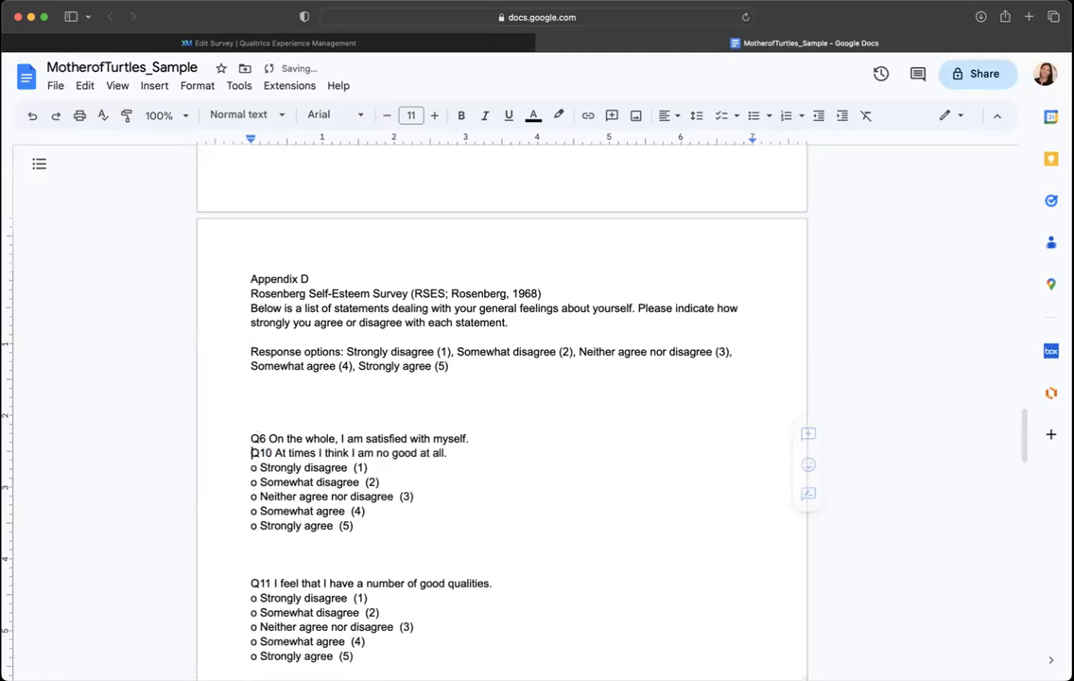
{"action": "double_click", "coordinate": [257, 437]}
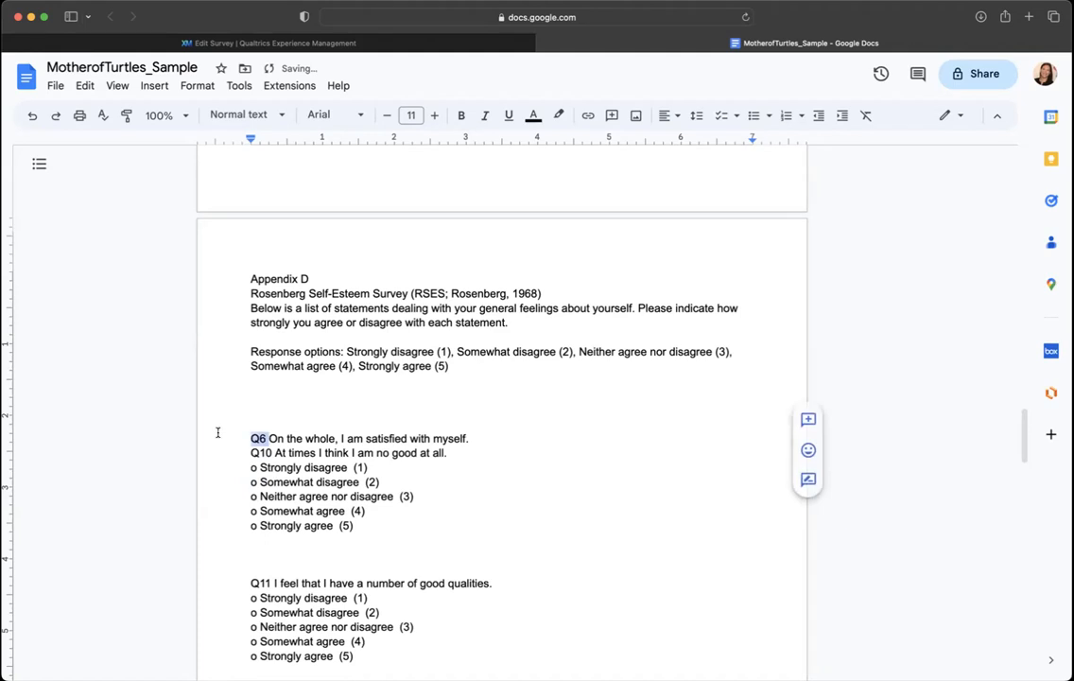
{"action": "key", "text": "BackSpace"}
{"action": "double_click", "coordinate": [261, 452]}
{"action": "key", "text": "BackSpace"}
Delete the repeated response options and Q11–Q14 labels between the statements
{"action": "left_click_drag", "start_coordinate": [251, 467], "coordinate": [276, 578]}
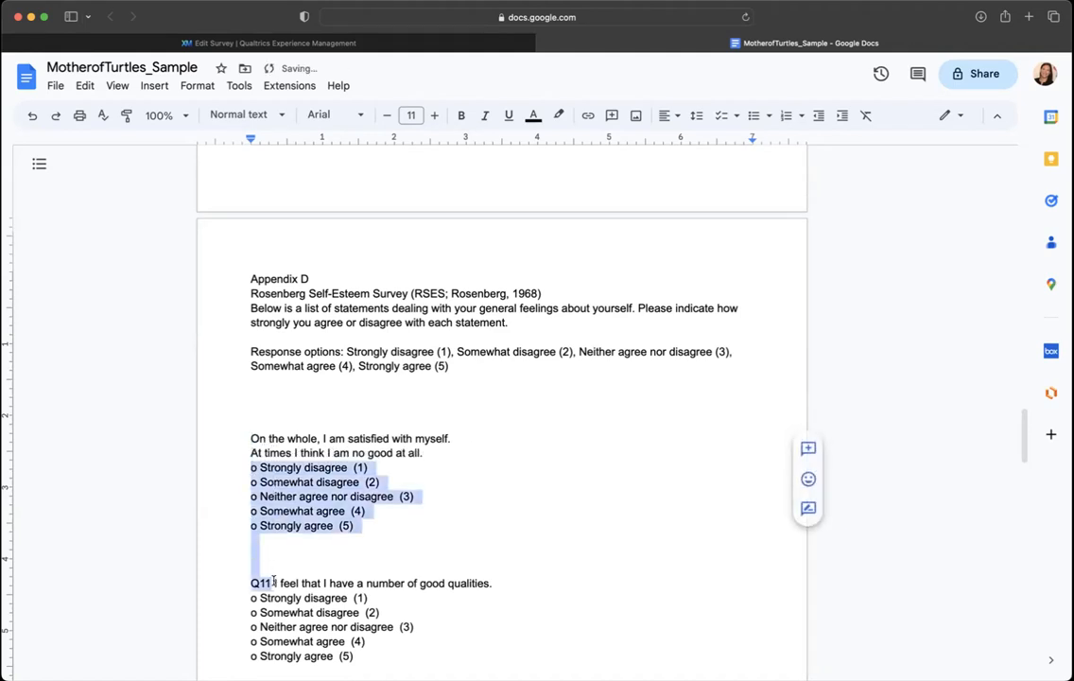
{"action": "key", "text": "BackSpace"}
{"action": "left_click_drag", "start_coordinate": [251, 482], "coordinate": [275, 598]}
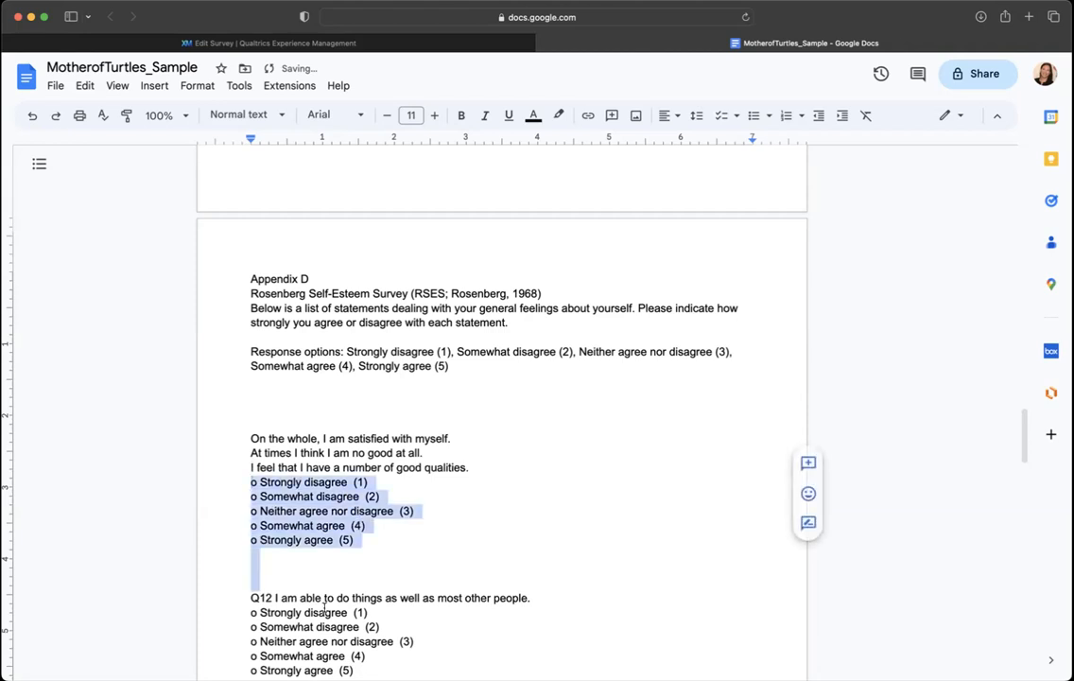
{"action": "key", "text": "BackSpace"}
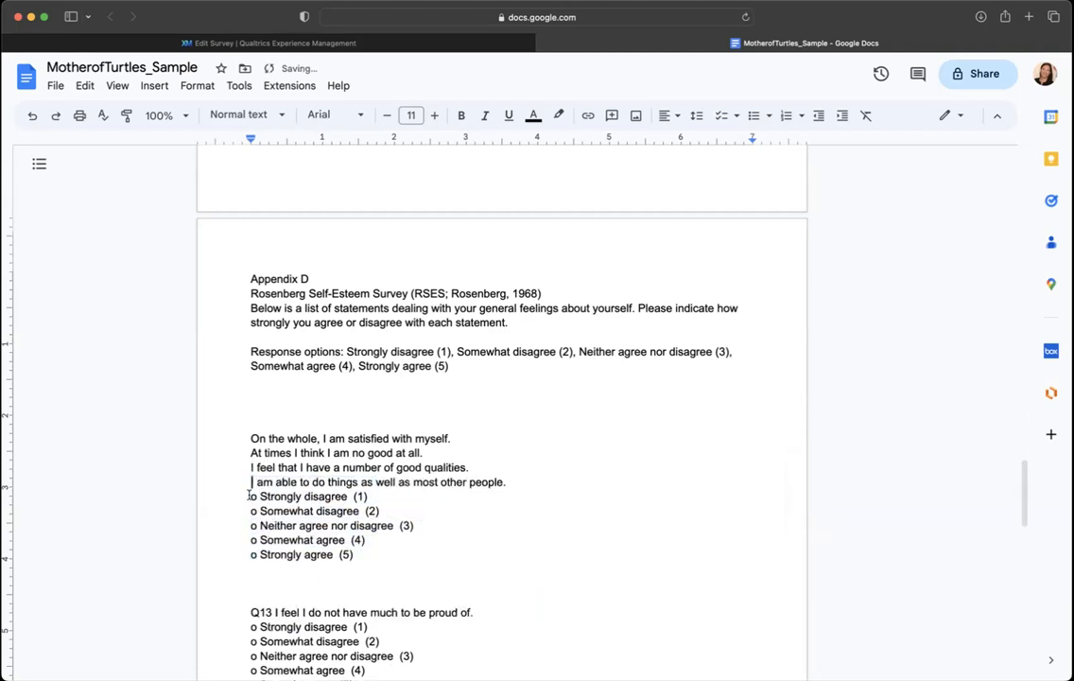
{"action": "left_click_drag", "start_coordinate": [251, 495], "coordinate": [276, 610]}
{"action": "key", "text": "BackSpace"}
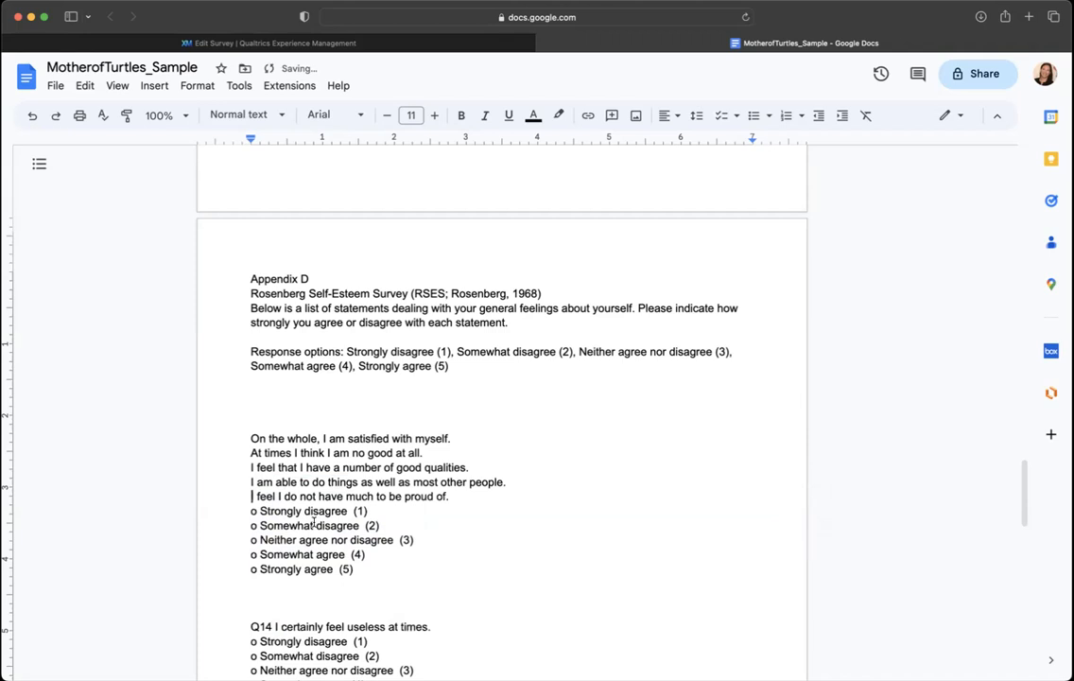
{"action": "left_click_drag", "start_coordinate": [250, 511], "coordinate": [276, 626]}
{"action": "key", "text": "BackSpace"}
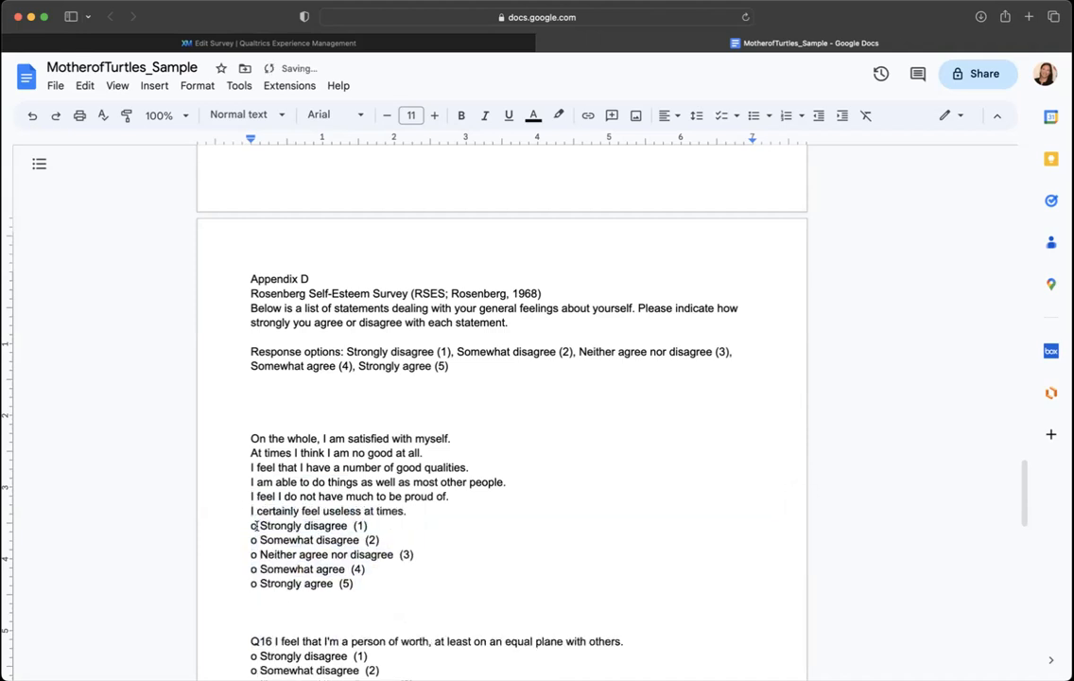
Delete the repeated response options and Q16–Q19 labels between the statements
{"action": "left_click_drag", "start_coordinate": [250, 525], "coordinate": [279, 638]}
{"action": "key", "text": "BackSpace"}
{"action": "left_click_drag", "start_coordinate": [251, 539], "coordinate": [275, 654]}
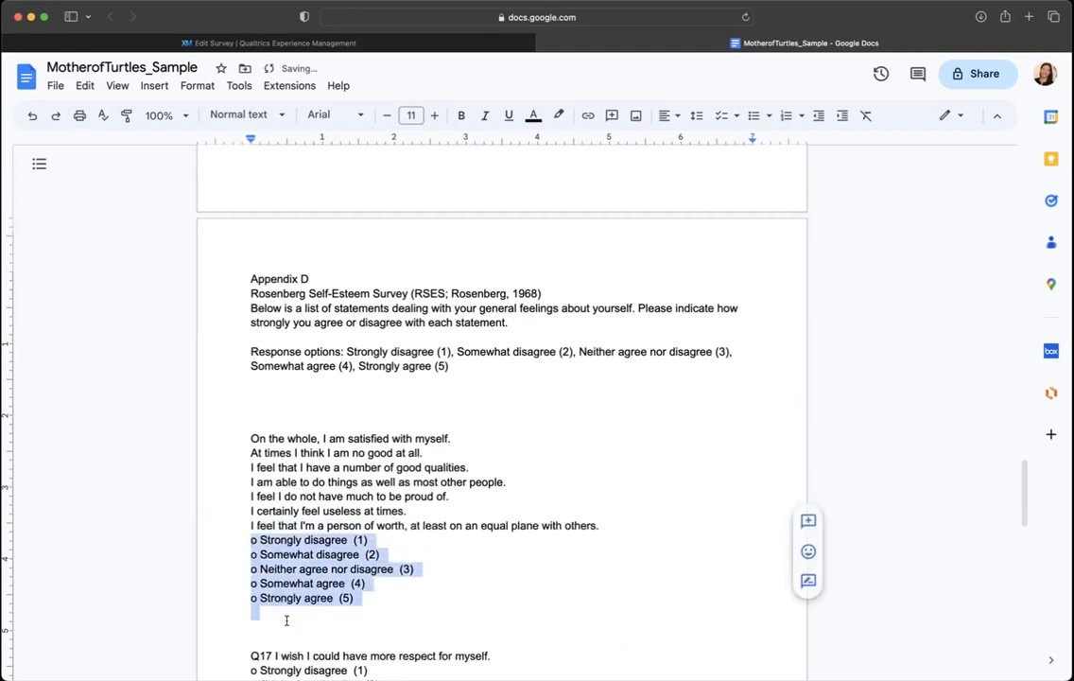
{"action": "key", "text": "BackSpace"}
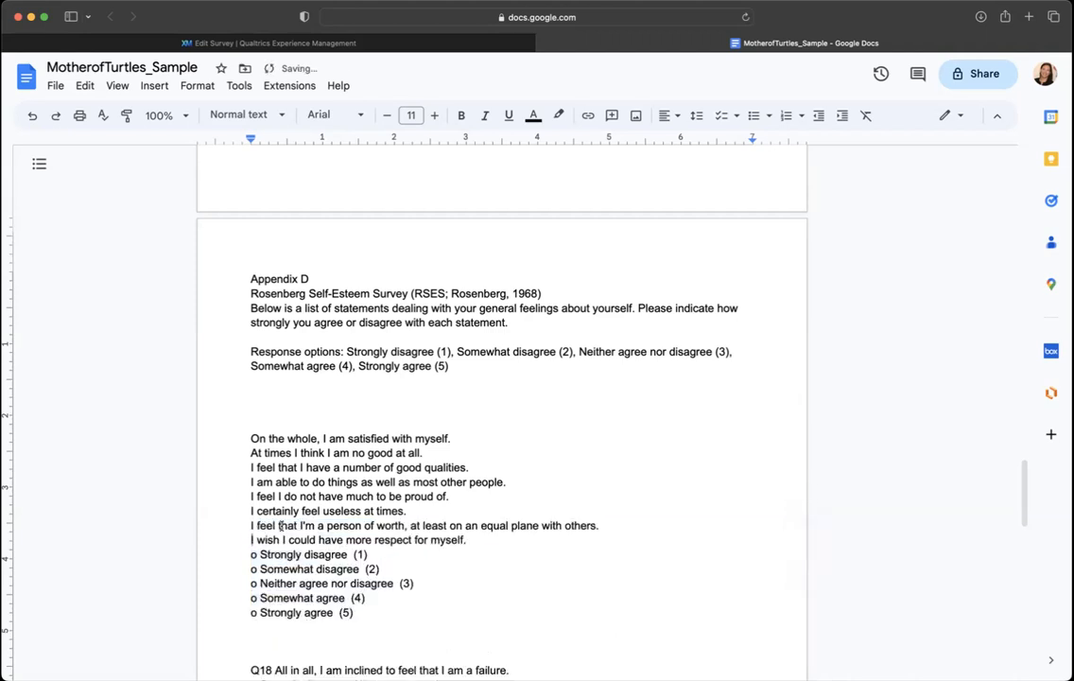
{"action": "scroll", "coordinate": [472, 425], "scroll_direction": "down", "scroll_amount": 2}
{"action": "left_click_drag", "start_coordinate": [251, 480], "coordinate": [272, 610]}
{"action": "left_click", "coordinate": [272, 596]}
{"action": "key", "text": "BackSpace"}
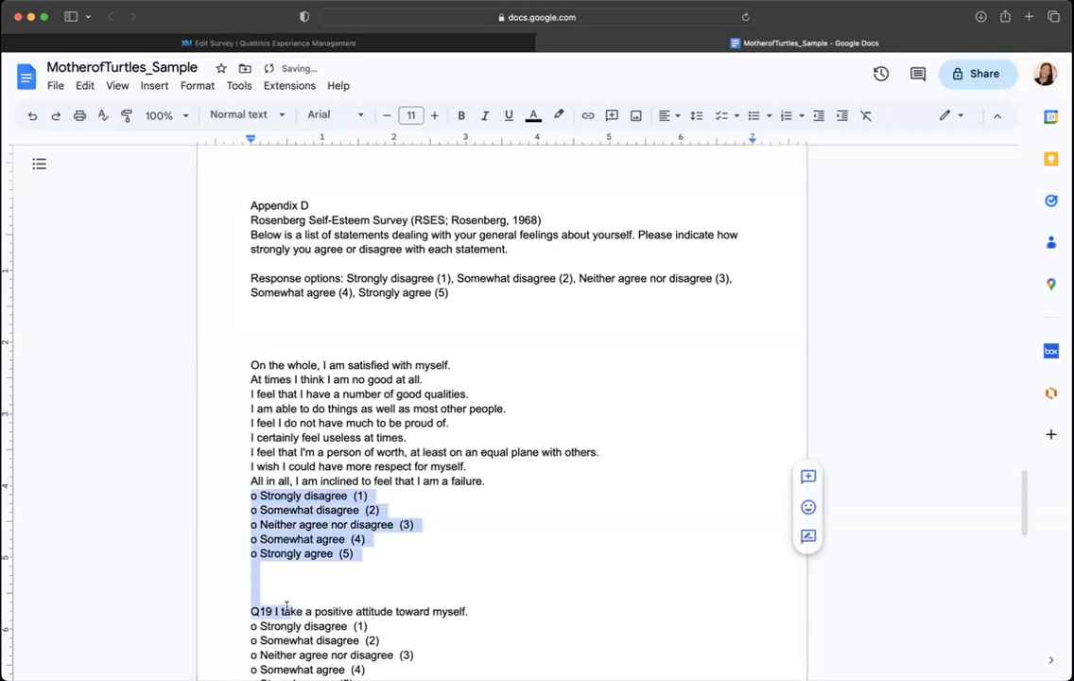
{"action": "key", "text": "BackSpace"}
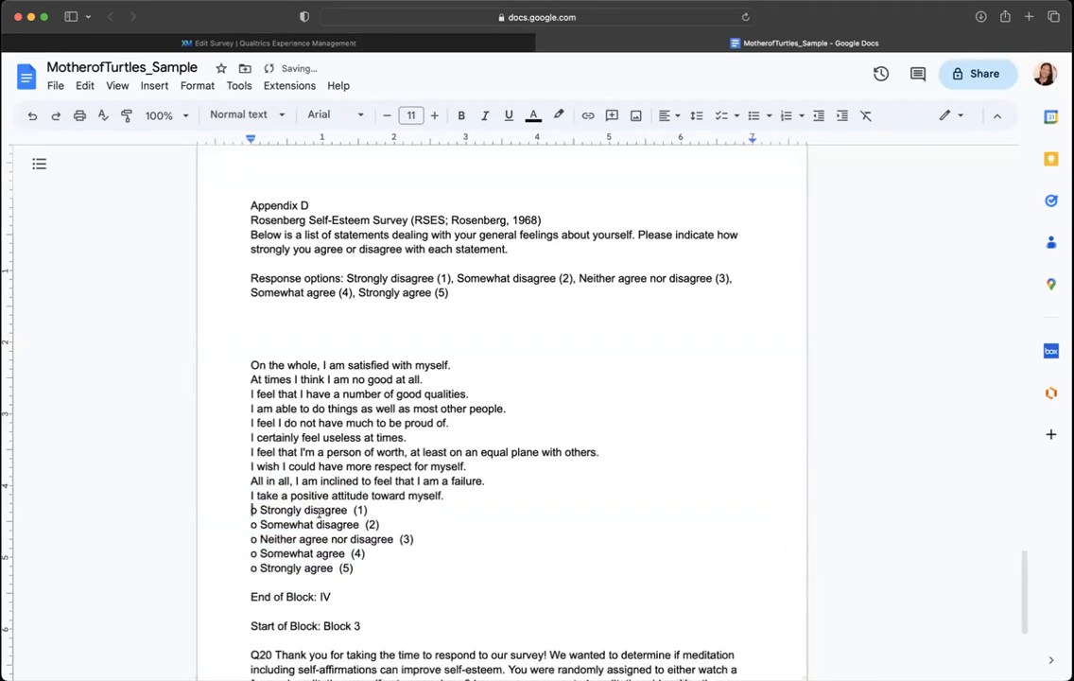
Remove the last option set and the End/Start of Block lines, pushing Q20 to a new page
{"action": "left_click_drag", "start_coordinate": [250, 509], "coordinate": [388, 578]}
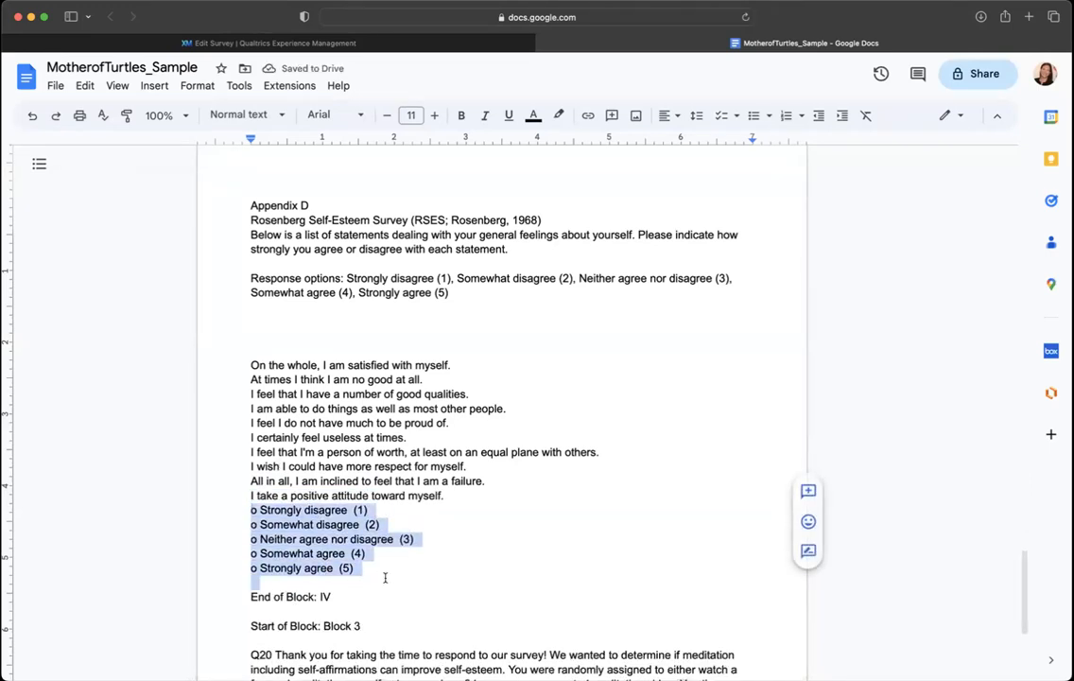
{"action": "key", "text": "BackSpace"}
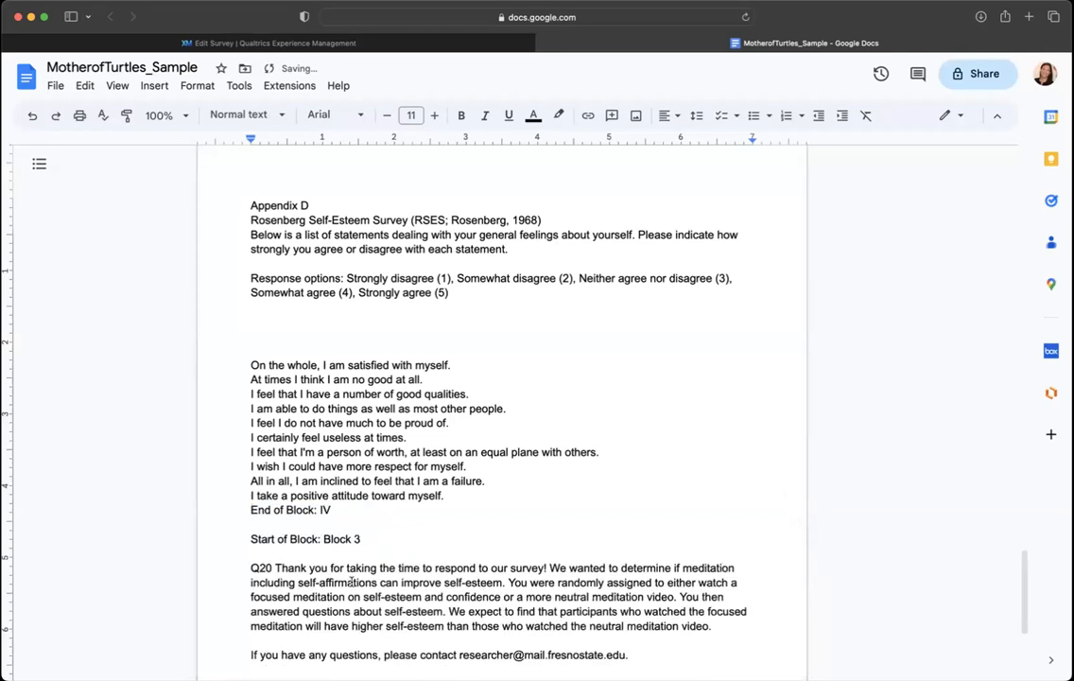
{"action": "left_click_drag", "start_coordinate": [251, 509], "coordinate": [389, 540]}
{"action": "key", "text": "BackSpace"}
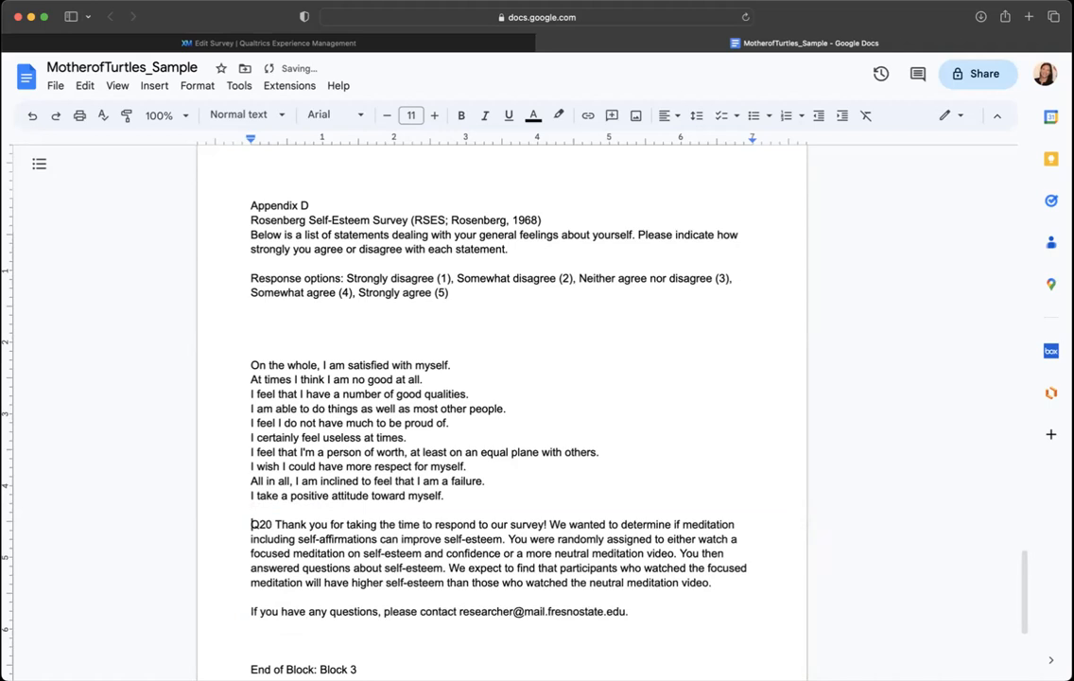
{"action": "key", "text": "ctrl+Return"}
{"action": "scroll", "coordinate": [437, 353], "scroll_direction": "down", "scroll_amount": 5}
{"action": "scroll", "coordinate": [436, 353], "scroll_direction": "up", "scroll_amount": 10}
{"action": "scroll", "coordinate": [436, 353], "scroll_direction": "down", "scroll_amount": 4}
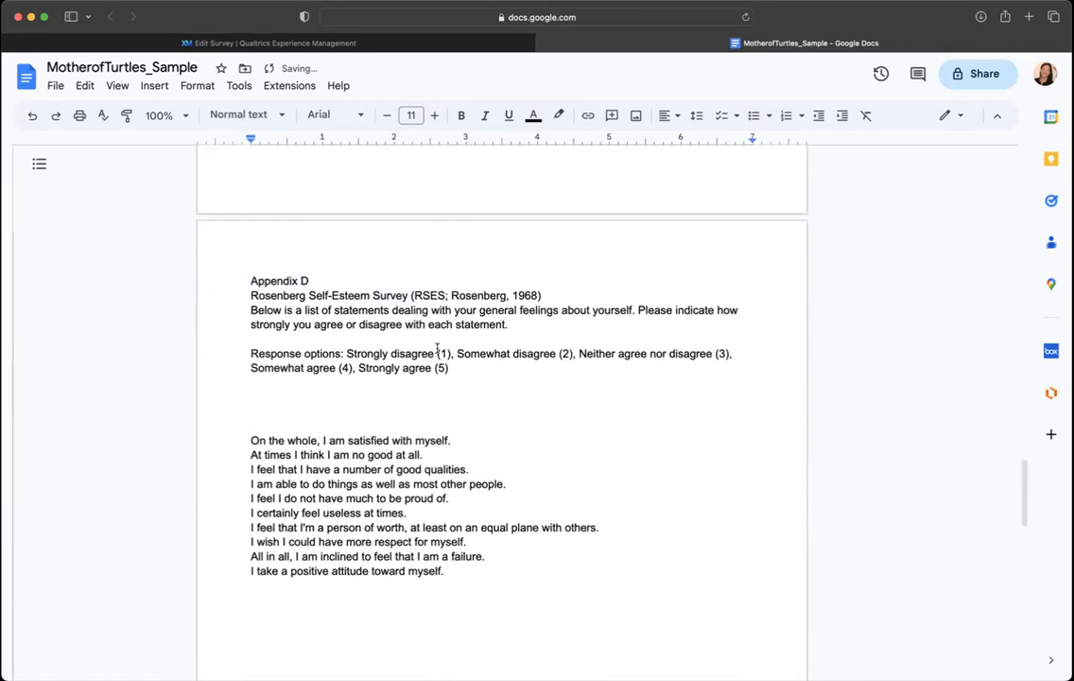
Close the gap above 'On the whole…' and make the ten statements a 1–10 numbered list
{"action": "left_click", "coordinate": [252, 425]}
{"action": "key", "text": "BackSpace"}
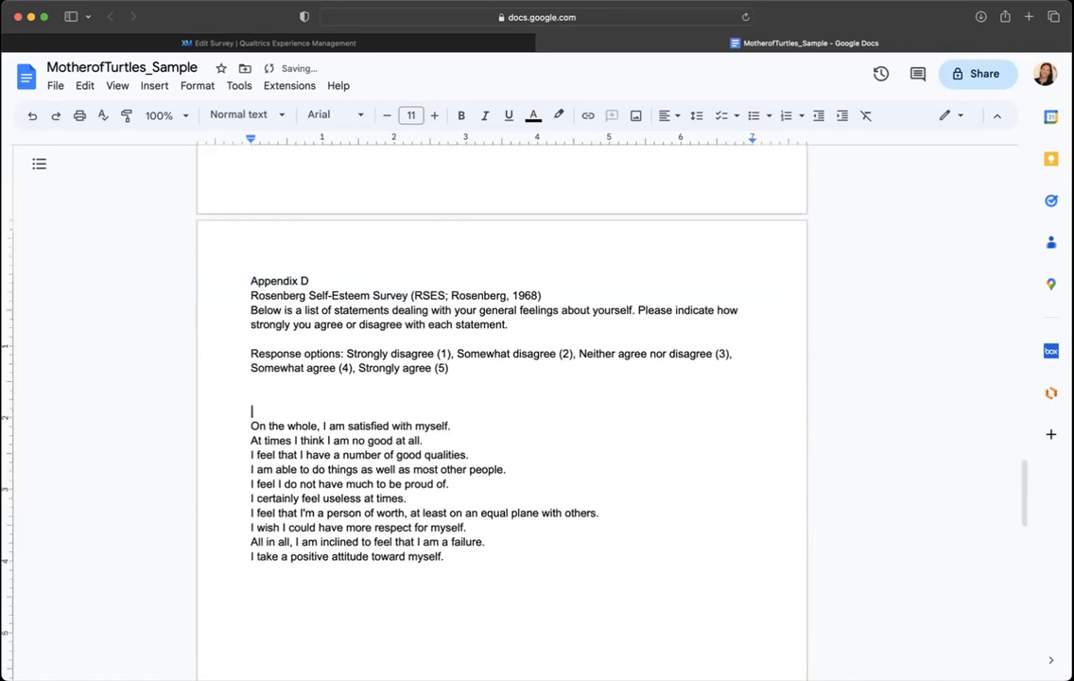
{"action": "key", "text": "BackSpace"}
{"action": "key", "text": "BackSpace"}
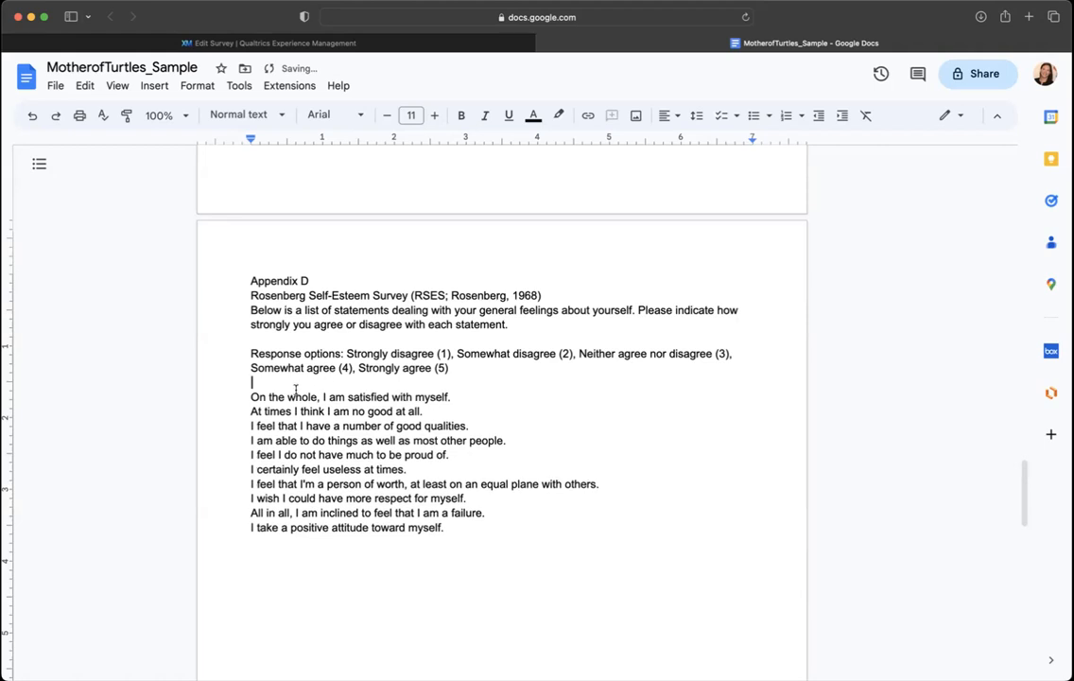
{"action": "key", "text": "Delete"}
{"action": "left_click_drag", "start_coordinate": [250, 396], "coordinate": [454, 527]}
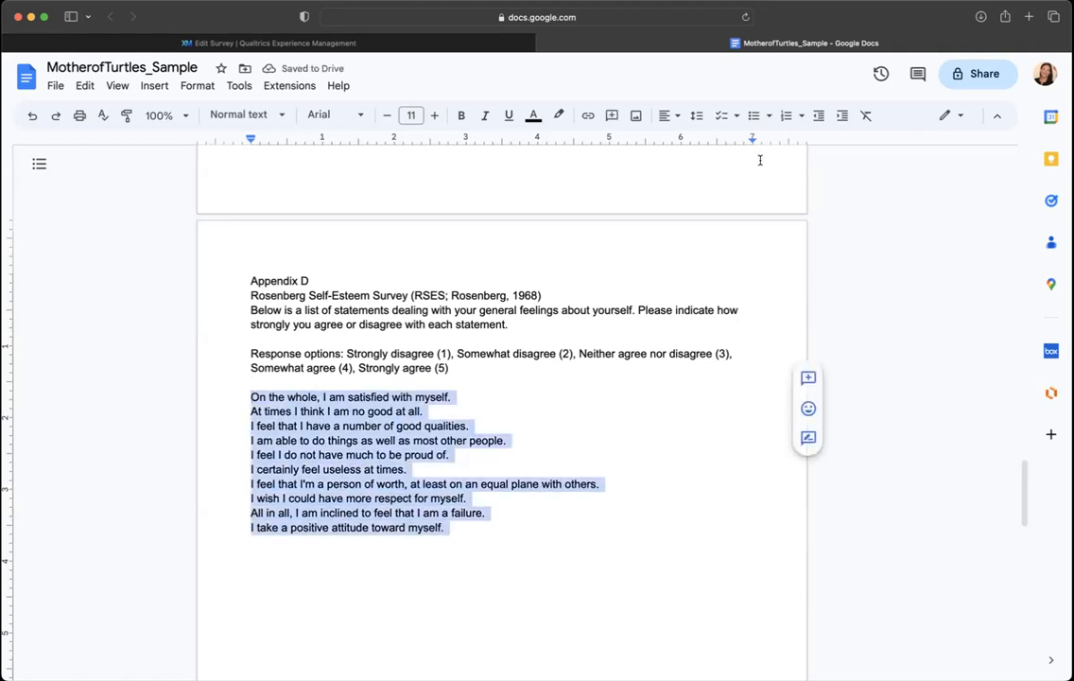
{"action": "left_click", "coordinate": [786, 114]}
{"action": "left_click", "coordinate": [461, 411]}
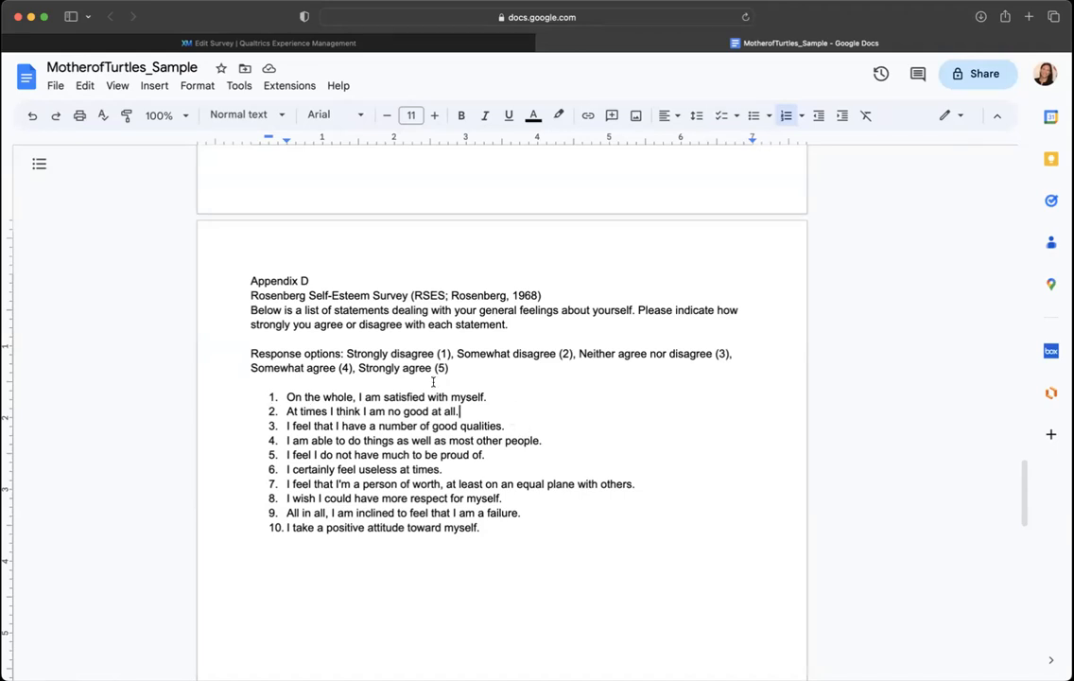
Add ' (R)' after item 2, undoing the ® autocorrect, and copy the mark
{"action": "left_click_drag", "start_coordinate": [360, 368], "coordinate": [456, 368]}
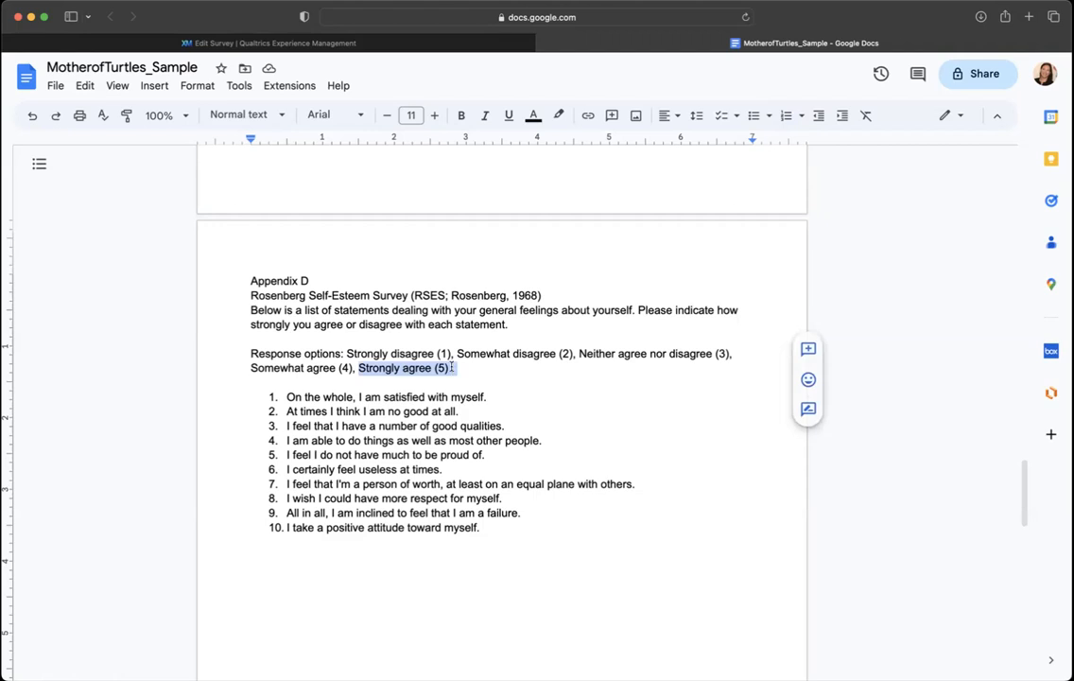
{"action": "left_click_drag", "start_coordinate": [286, 411], "coordinate": [462, 411]}
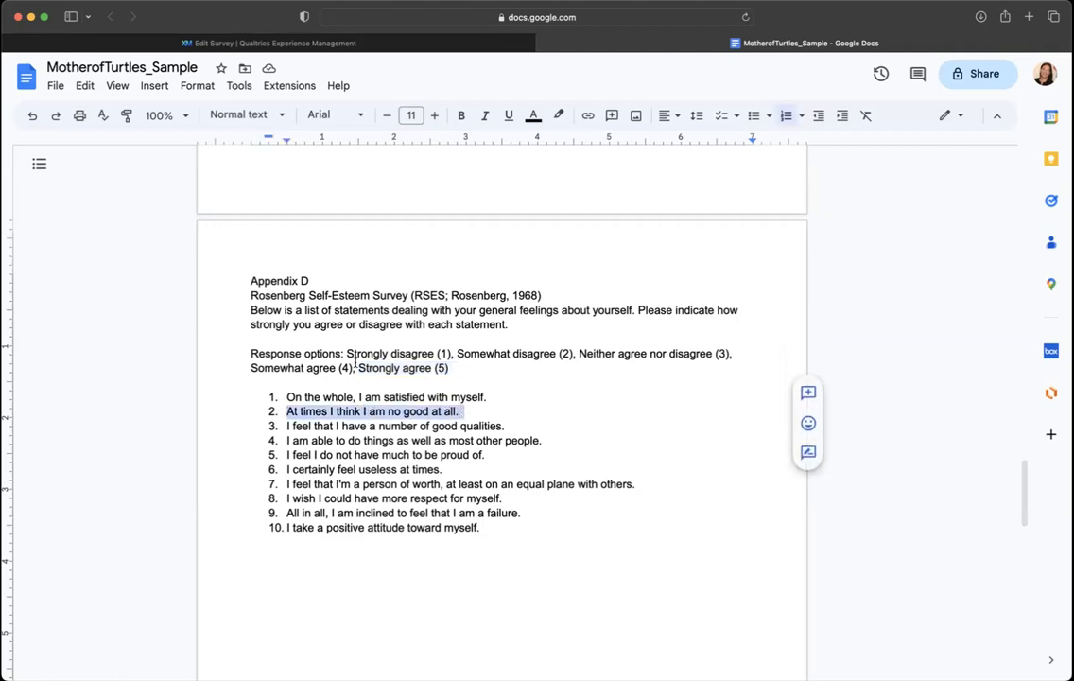
{"action": "left_click", "coordinate": [466, 410]}
{"action": "type", "text": "(R"}
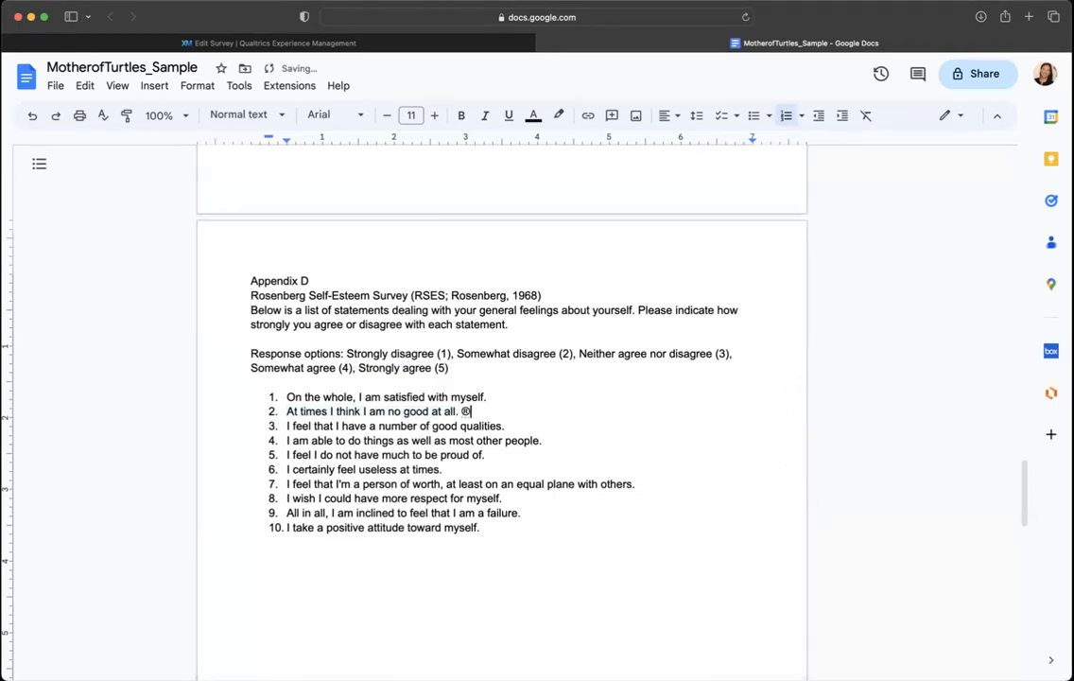
{"action": "key", "text": "ctrl+z"}
{"action": "left_click_drag", "start_coordinate": [478, 411], "coordinate": [458, 412]}
{"action": "key", "text": "super+c"}
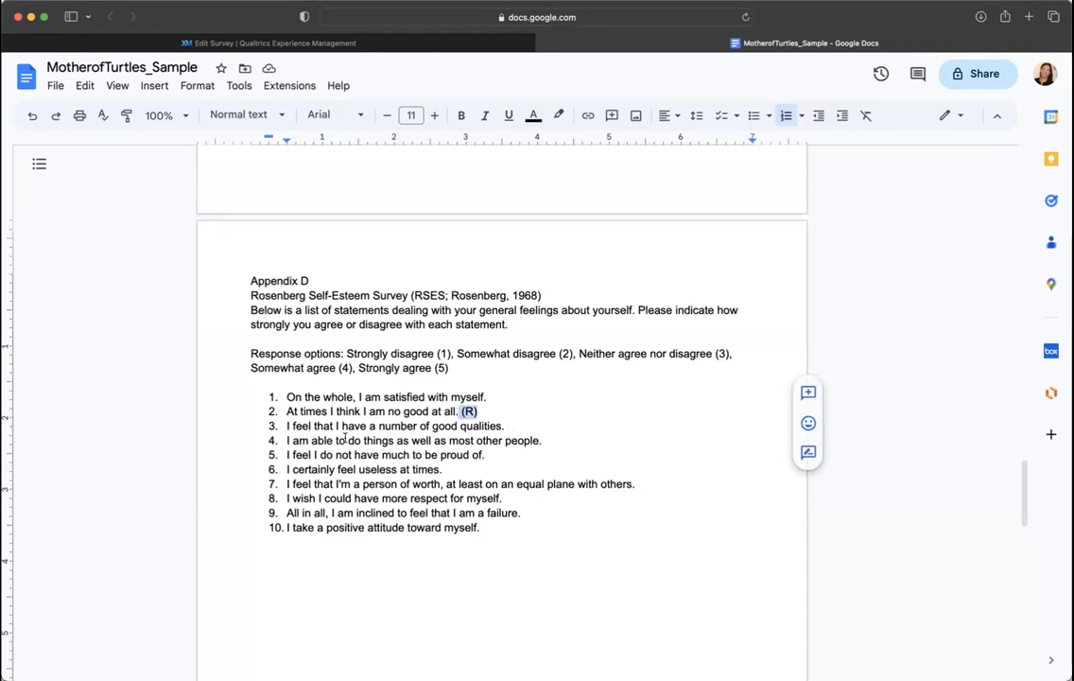
Paste (R) after items 5, 6, 8 and 9, trimming extra spaces, and start a line below the list
{"action": "left_click", "coordinate": [486, 455]}
{"action": "key", "text": "super+v"}
{"action": "left_click", "coordinate": [442, 469]}
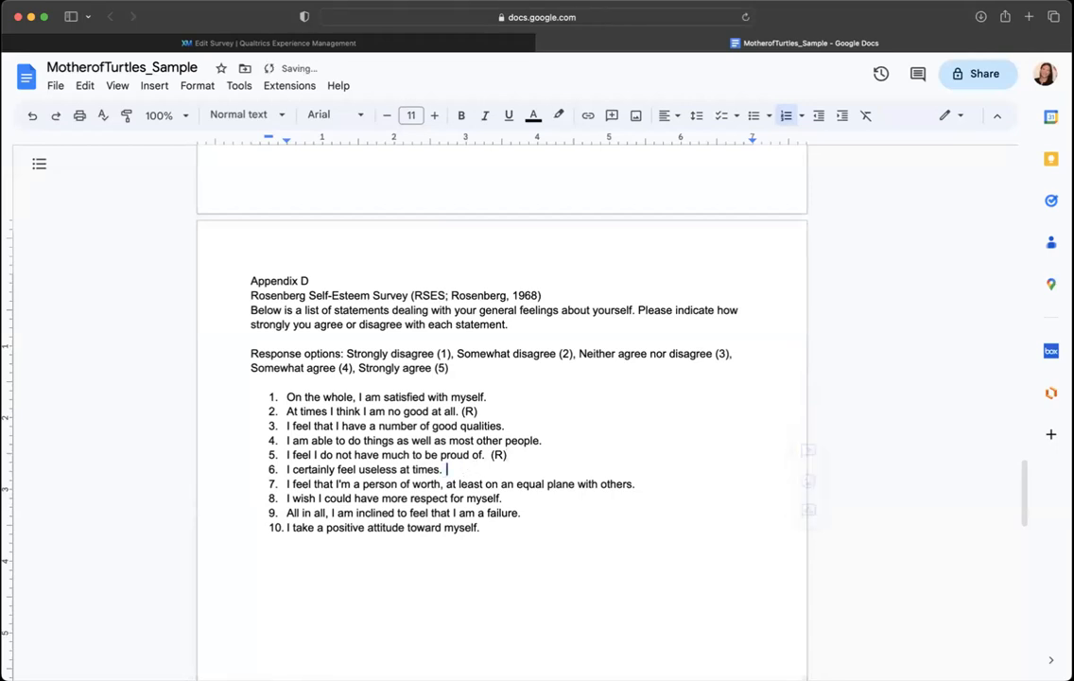
{"action": "key", "text": "super+v"}
{"action": "key", "text": "BackSpace"}
{"action": "left_click", "coordinate": [518, 500]}
{"action": "key", "text": "super+v"}
{"action": "key", "text": "BackSpace"}
{"action": "left_click", "coordinate": [537, 513]}
{"action": "type", "text": "(R)"}
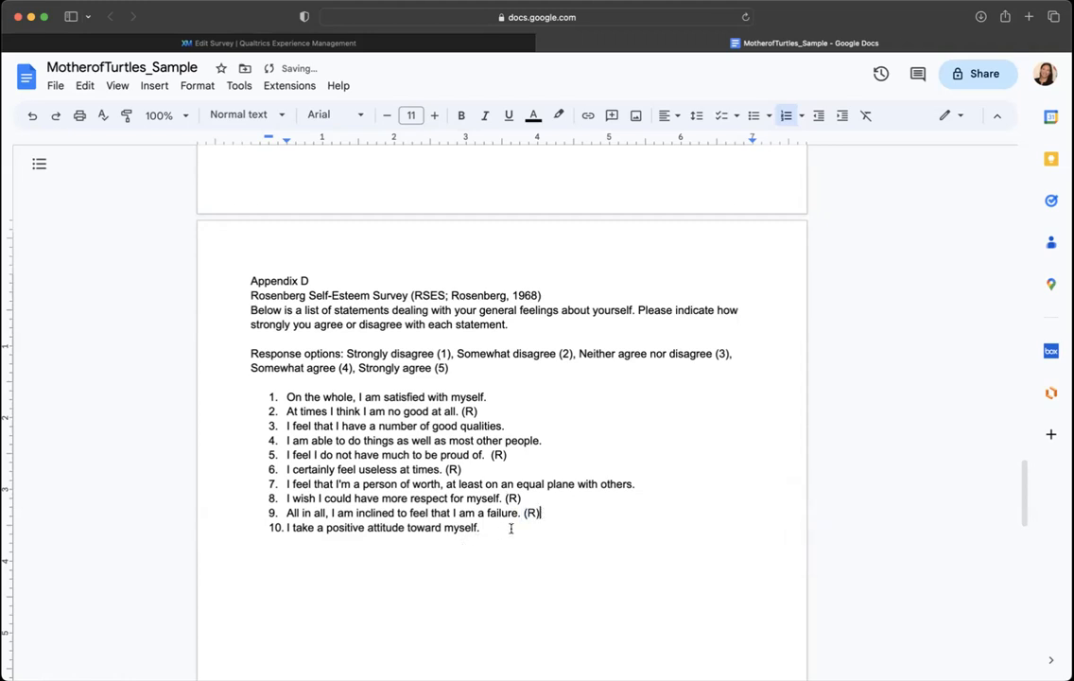
{"action": "left_click", "coordinate": [508, 548]}
{"action": "key", "text": "Return"}
{"action": "key", "text": "Return"}
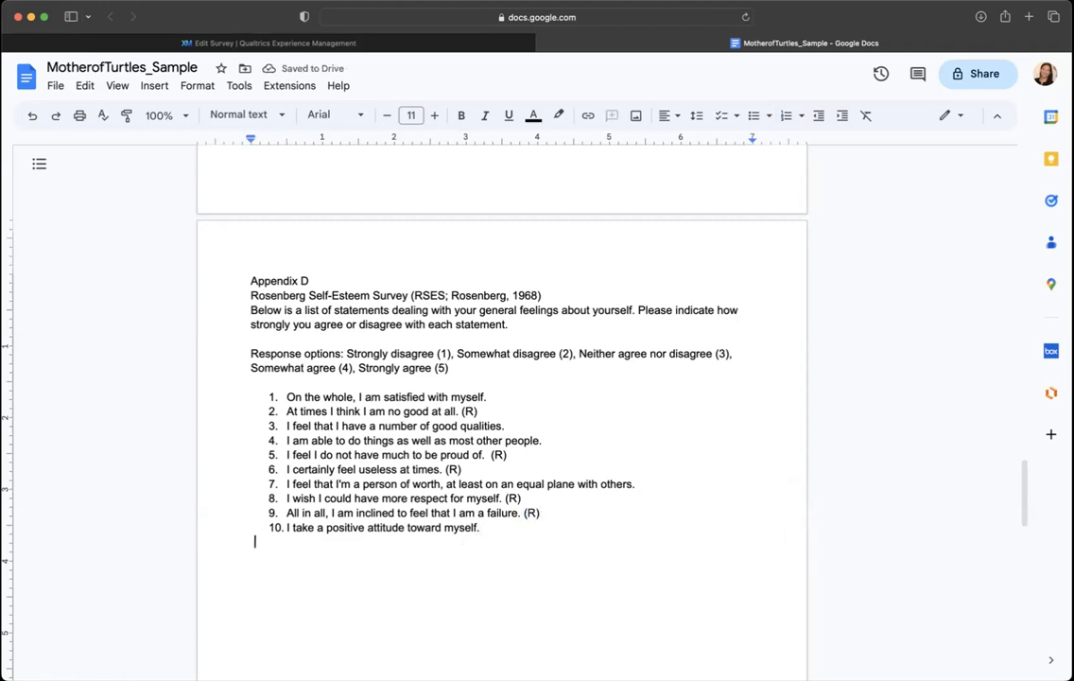
Write the note '(R) Refers to reverse-scored items', keeping (R) after briefly trying an asterisk
{"action": "key", "text": "Return"}
{"action": "type", "text": "(R)"}
{"action": "type", "text": "a"}
{"action": "key", "text": "BackSpace"}
{"action": "type", "text": "Refers to "}
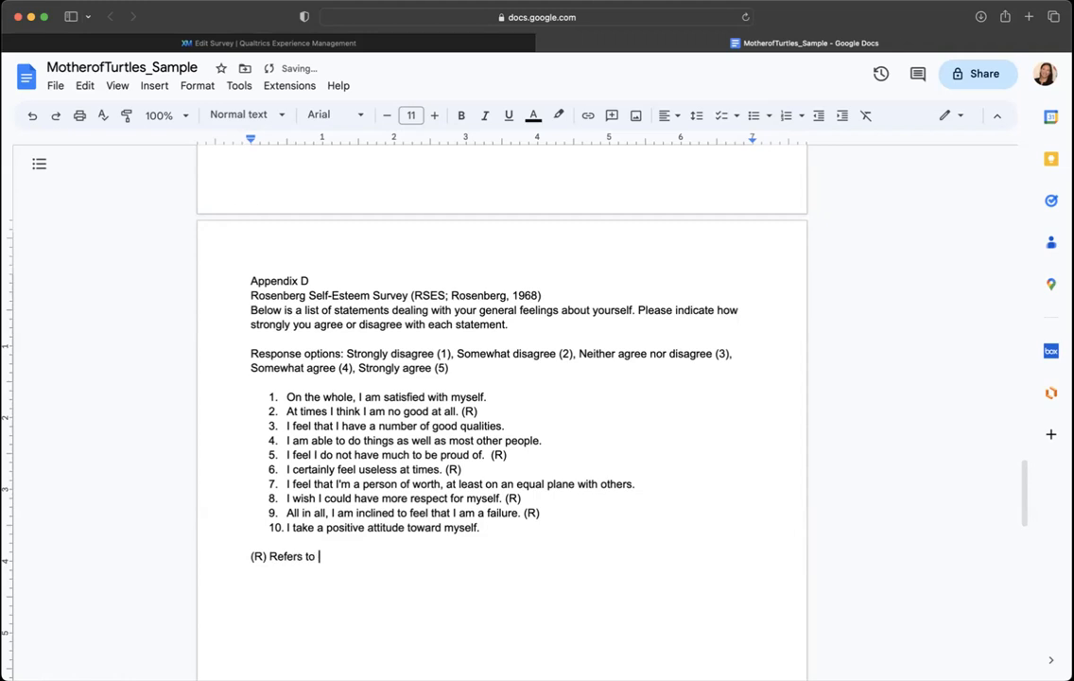
{"action": "type", "text": "reverse"}
{"action": "type", "text": "-scored "}
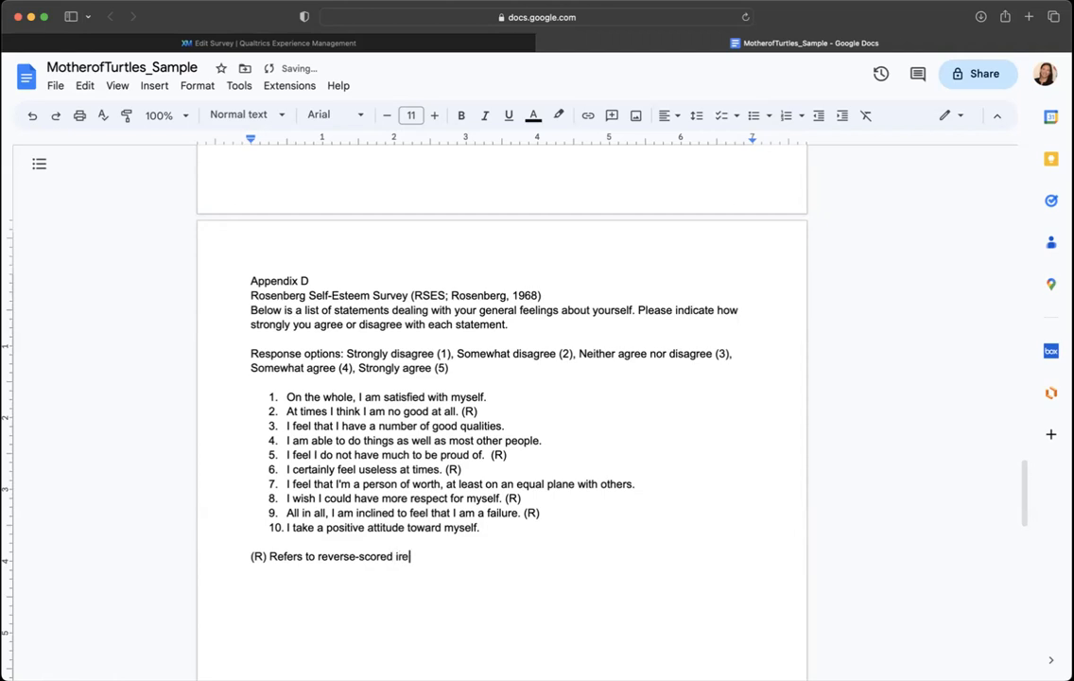
{"action": "type", "text": "items."}
{"action": "left_click", "coordinate": [261, 556]}
{"action": "double_click", "coordinate": [257, 556]}
{"action": "key", "text": "BackSpace"}
{"action": "type", "text": "*"}
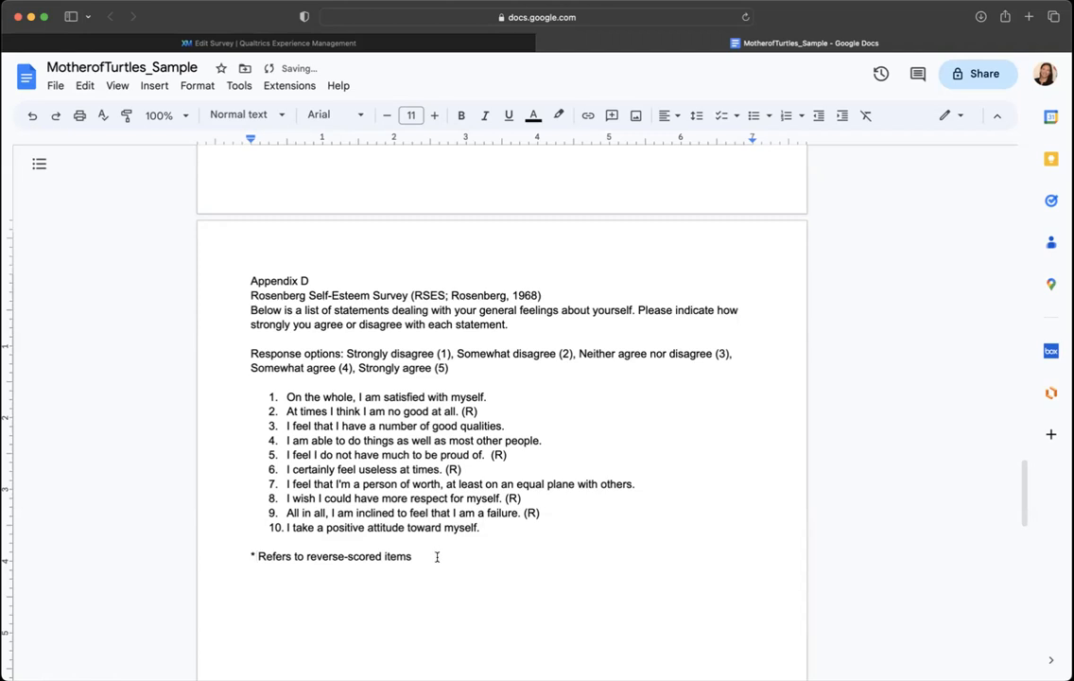
{"action": "key", "text": "super+z"}
{"action": "key", "text": "super+z"}
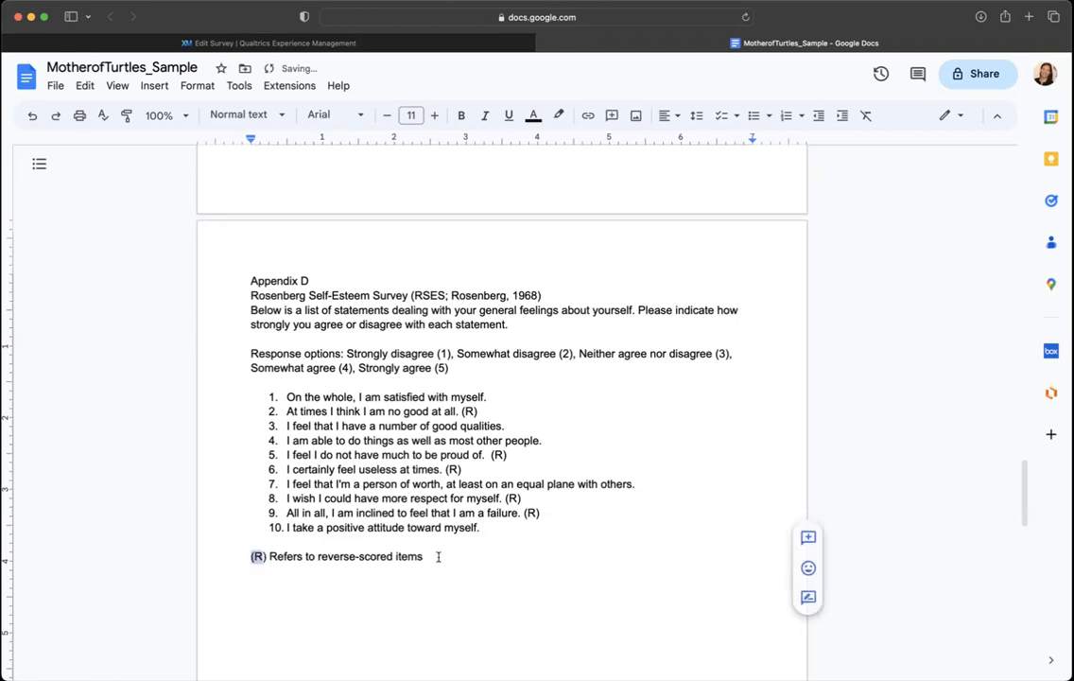
{"action": "left_click", "coordinate": [437, 556]}
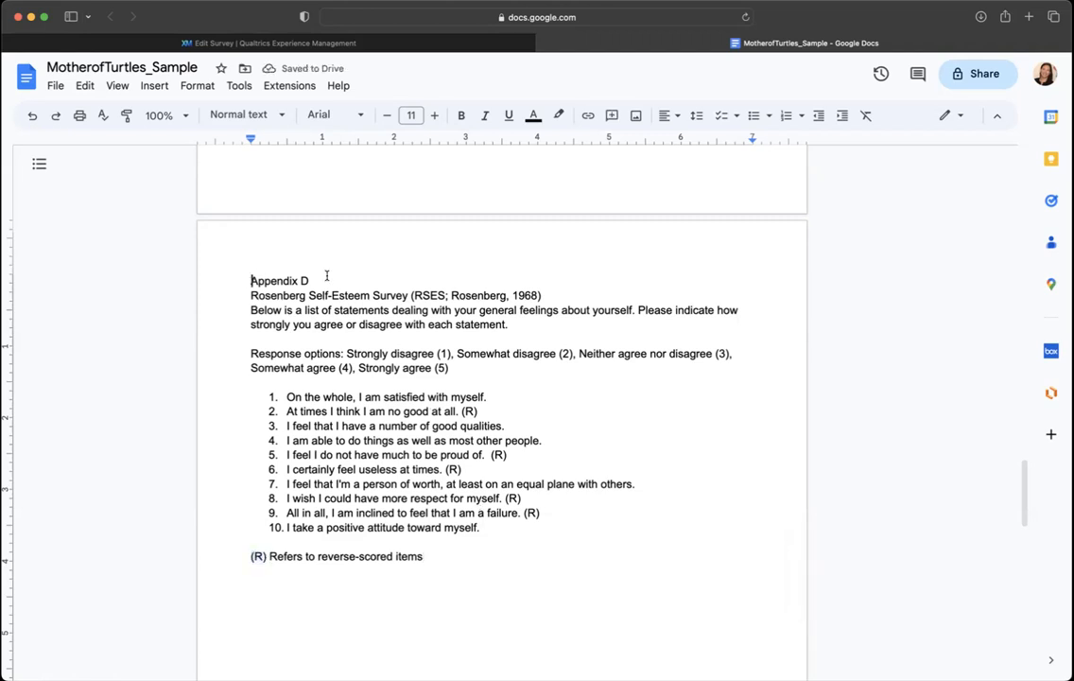
Center and bold 'Appendix D' and bold the Rosenberg Self-Esteem Survey title line
{"action": "left_click_drag", "start_coordinate": [251, 281], "coordinate": [312, 281]}
{"action": "left_click", "coordinate": [668, 115]}
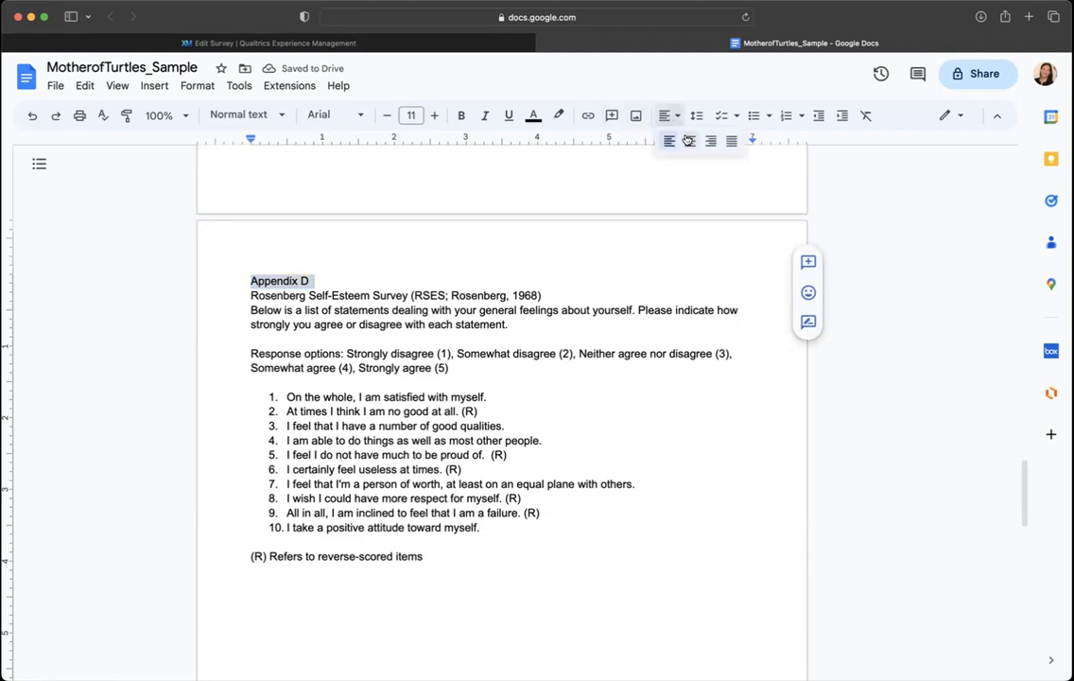
{"action": "left_click", "coordinate": [690, 142]}
{"action": "key", "text": "super+b"}
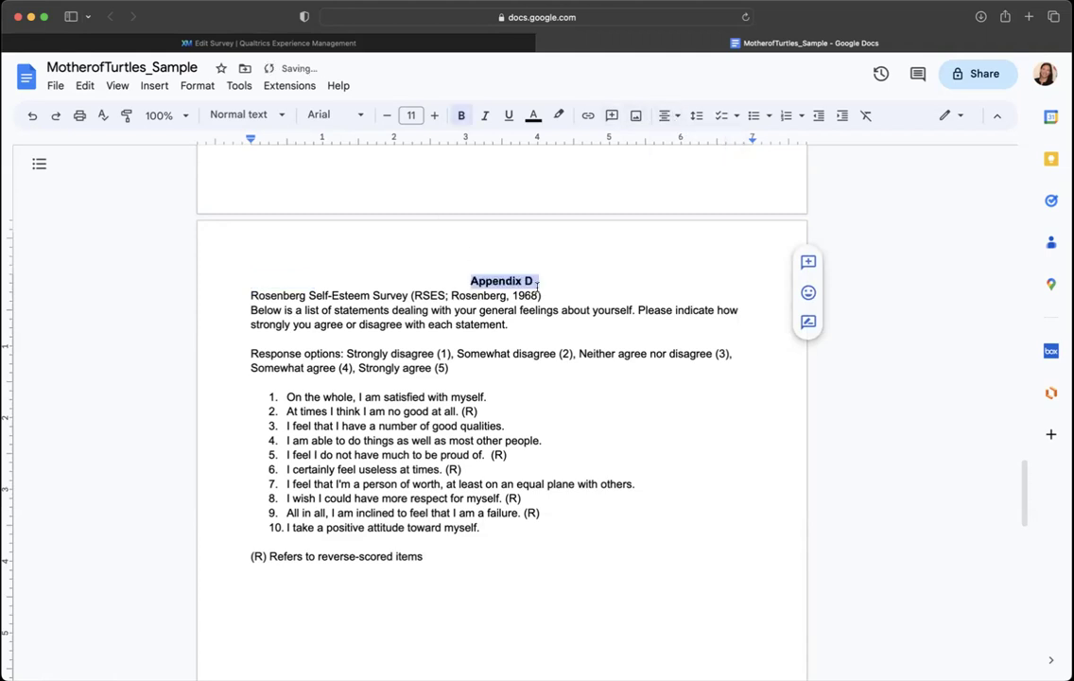
{"action": "left_click", "coordinate": [251, 295]}
{"action": "left_click_drag", "start_coordinate": [251, 295], "coordinate": [546, 295]}
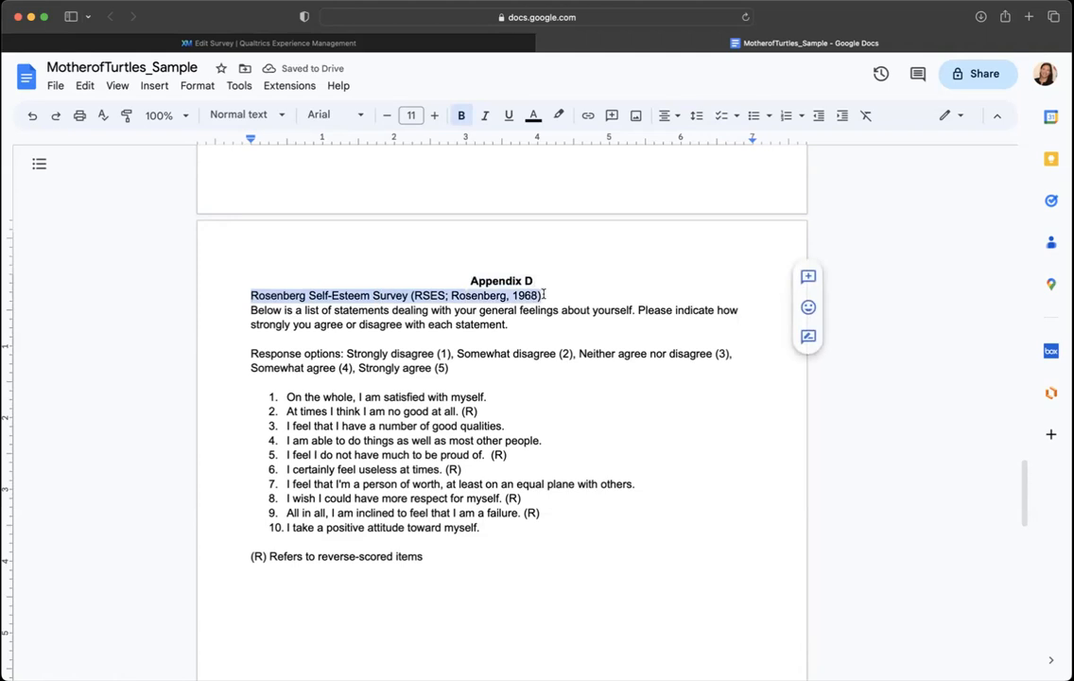
{"action": "key", "text": "super+b"}
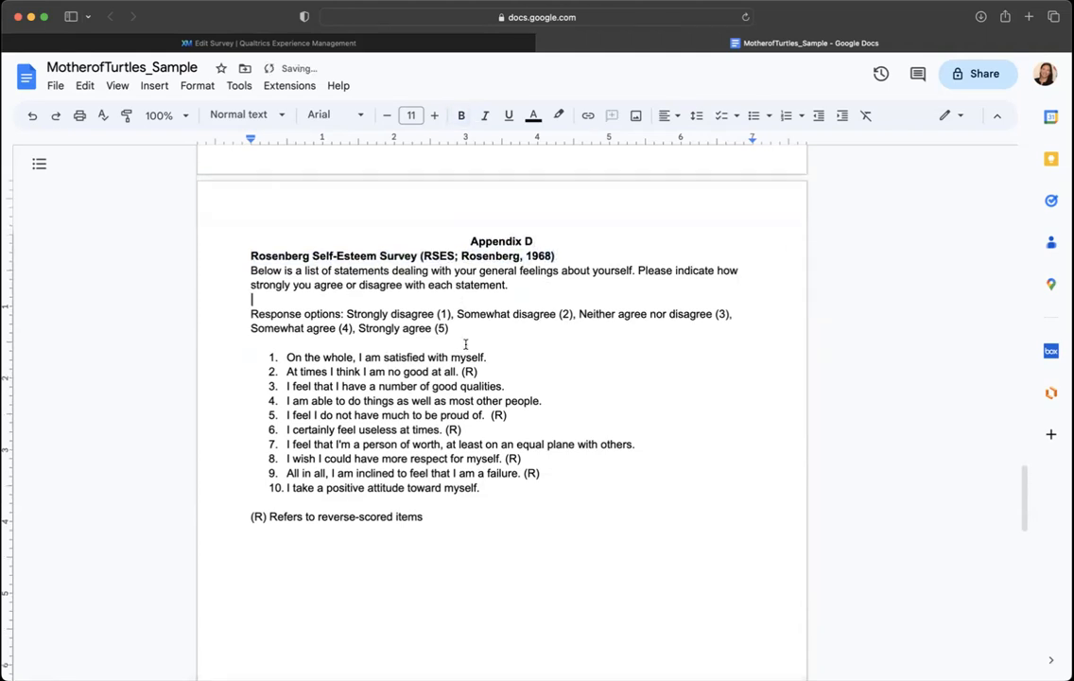
{"action": "scroll", "coordinate": [466, 344], "scroll_direction": "down", "scroll_amount": 10}
{"action": "scroll", "coordinate": [466, 344], "scroll_direction": "down", "scroll_amount": 5}
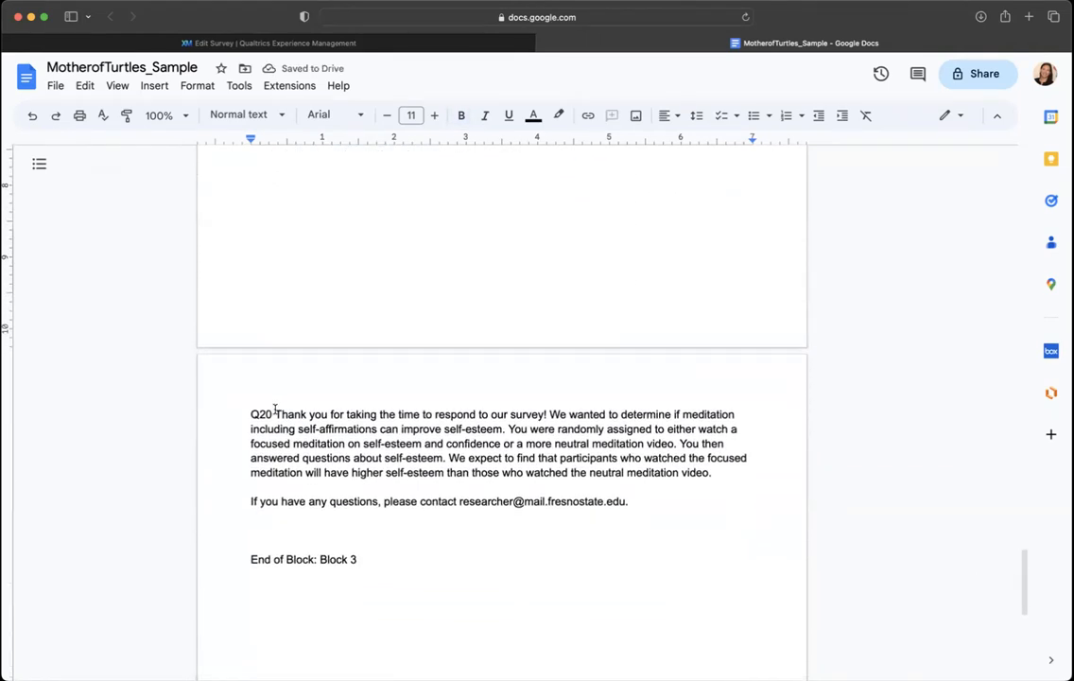
Replace the Q20 label with a bold 'Debrief' on its own line
{"action": "double_click", "coordinate": [260, 414]}
{"action": "key", "text": "BackSpace"}
{"action": "type", "text": "Debrief"}
{"action": "key", "text": "Return"}
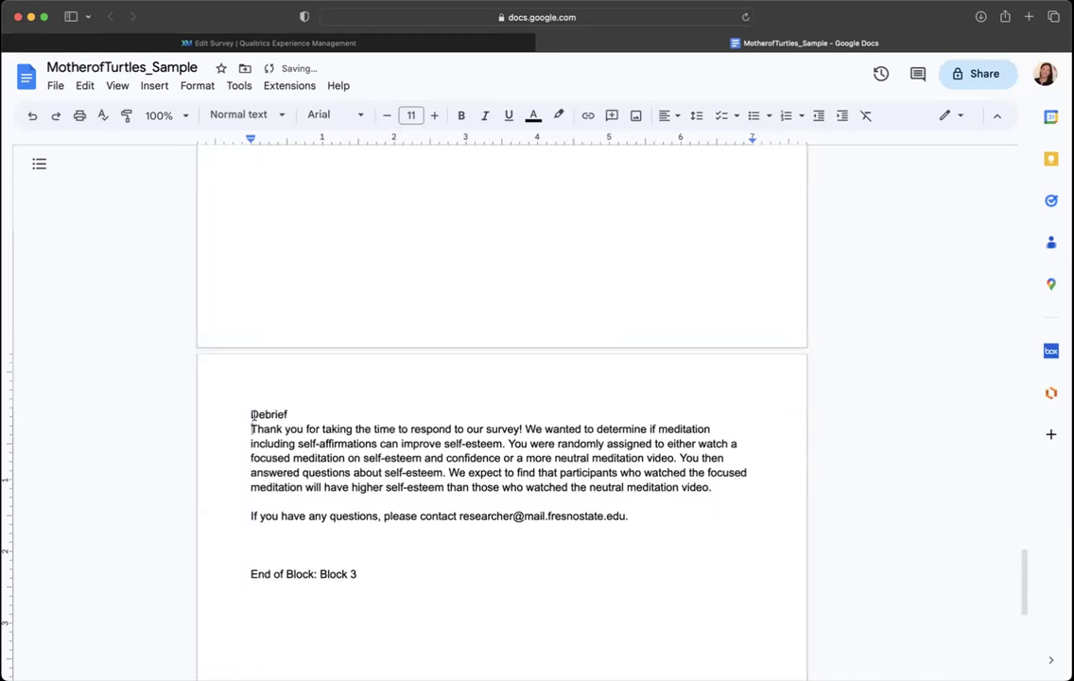
{"action": "double_click", "coordinate": [269, 414]}
{"action": "key", "text": "super+b"}
{"action": "key", "text": "Return"}
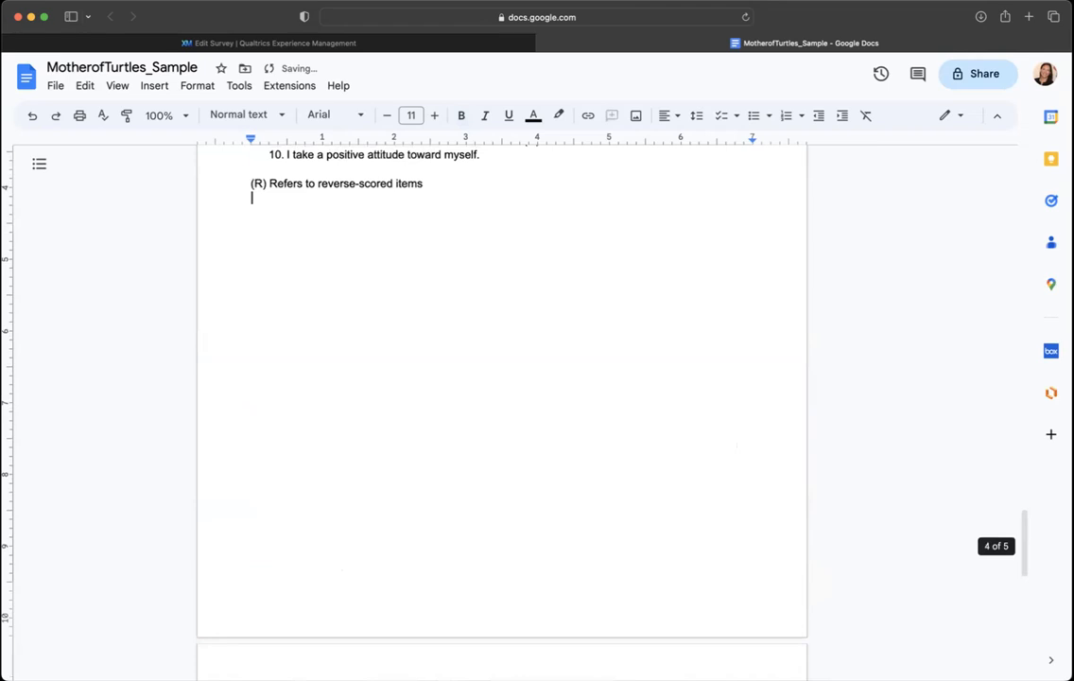
{"action": "scroll", "coordinate": [326, 383], "scroll_direction": "up", "scroll_amount": 8}
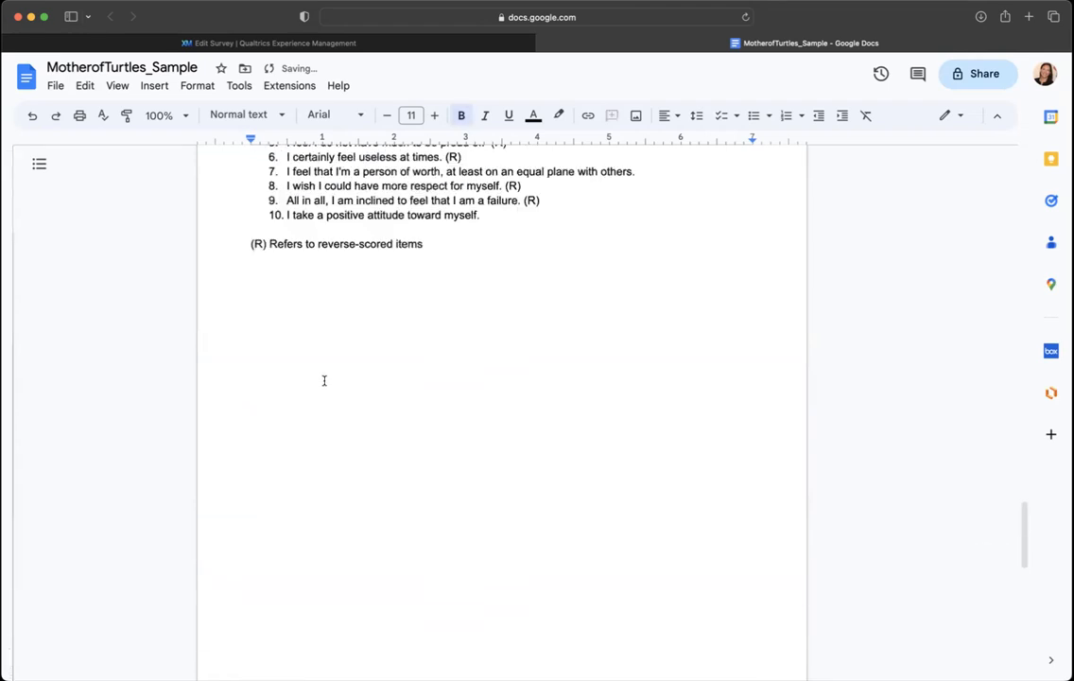
{"action": "scroll", "coordinate": [326, 383], "scroll_direction": "down", "scroll_amount": 10}
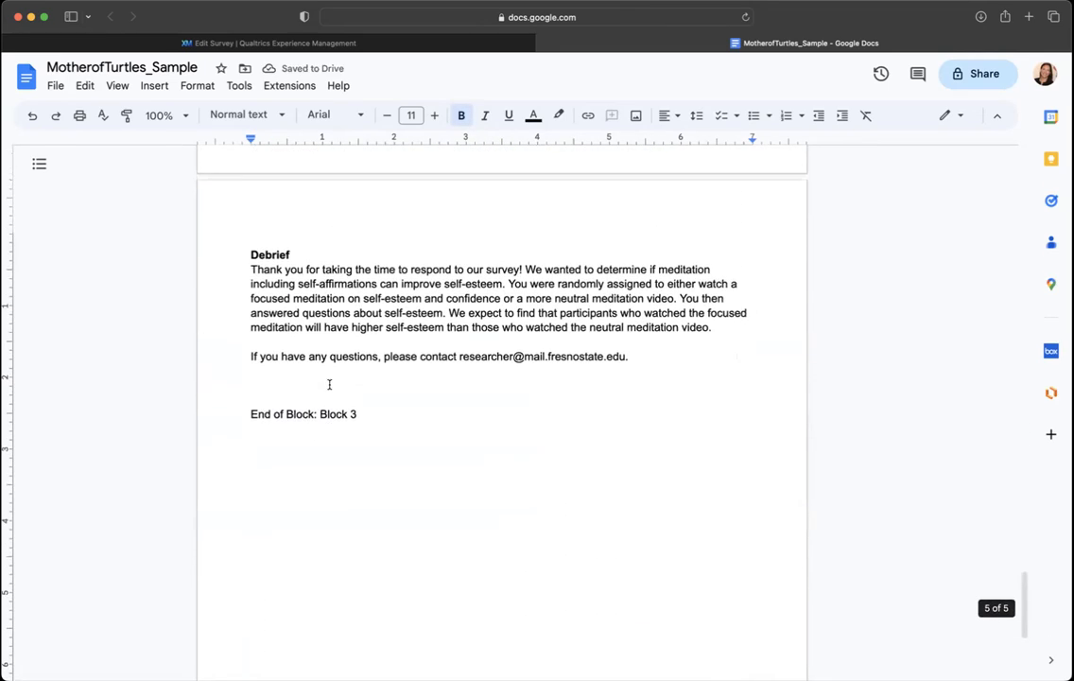
{"action": "type", "text": "Appendi"}
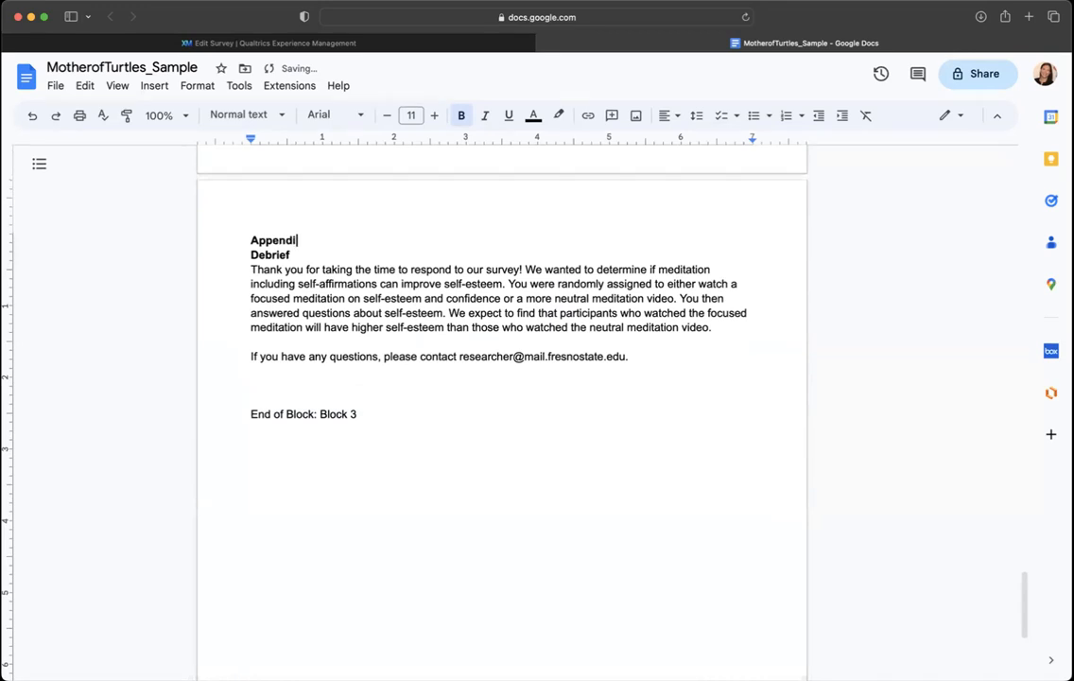
{"action": "type", "text": "x AE"}
Add a centered 'Appendix E' heading above Debrief and delete the End of Block leftovers
{"action": "key", "text": "BackSpace"}
{"action": "key", "text": "BackSpace"}
{"action": "type", "text": "E"}
{"action": "left_click_drag", "start_coordinate": [249, 240], "coordinate": [326, 240]}
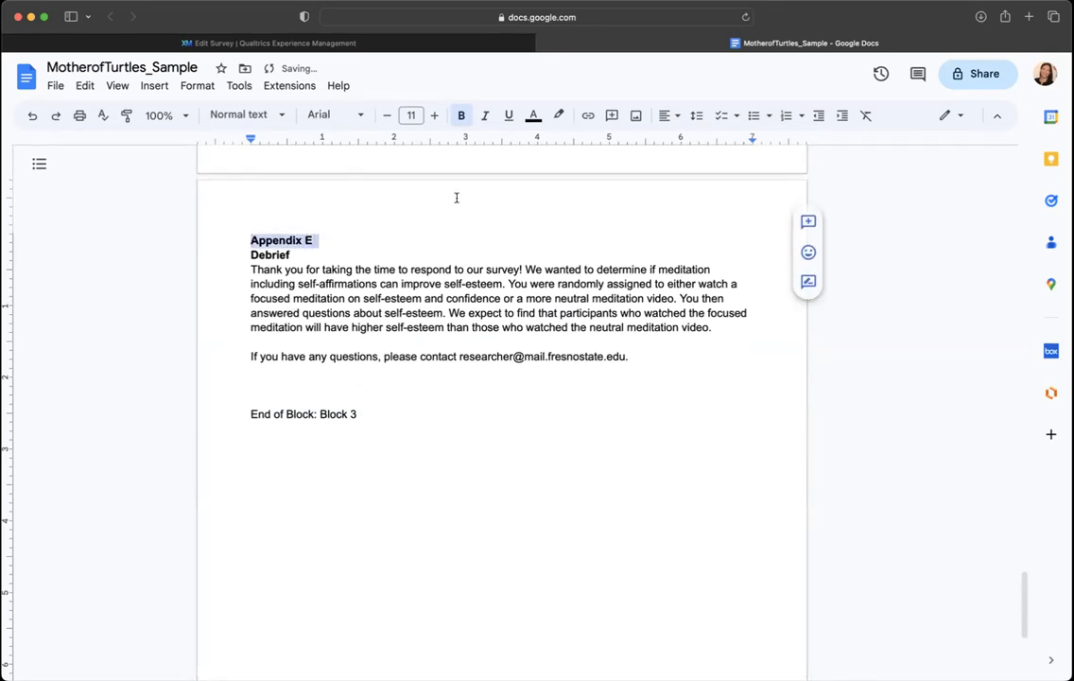
{"action": "left_click", "coordinate": [667, 115]}
{"action": "left_click", "coordinate": [690, 140]}
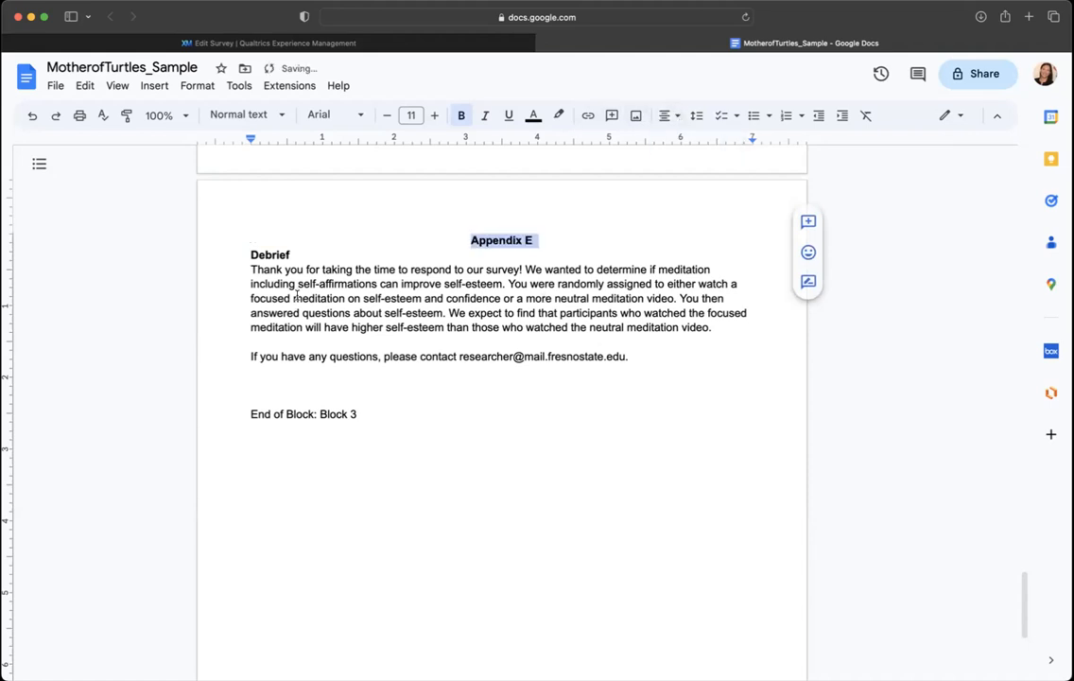
{"action": "left_click_drag", "start_coordinate": [254, 373], "coordinate": [511, 468]}
{"action": "key", "text": "BackSpace"}
{"action": "key", "text": "BackSpace"}
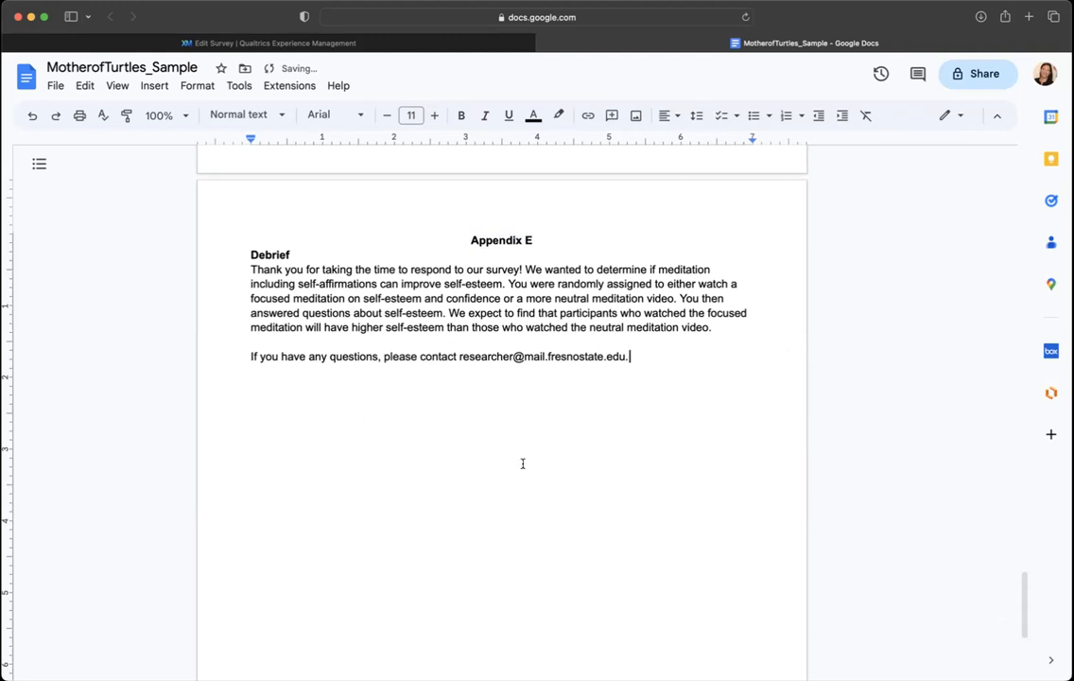
{"action": "scroll", "coordinate": [781, 435], "scroll_direction": "down", "scroll_amount": 5}
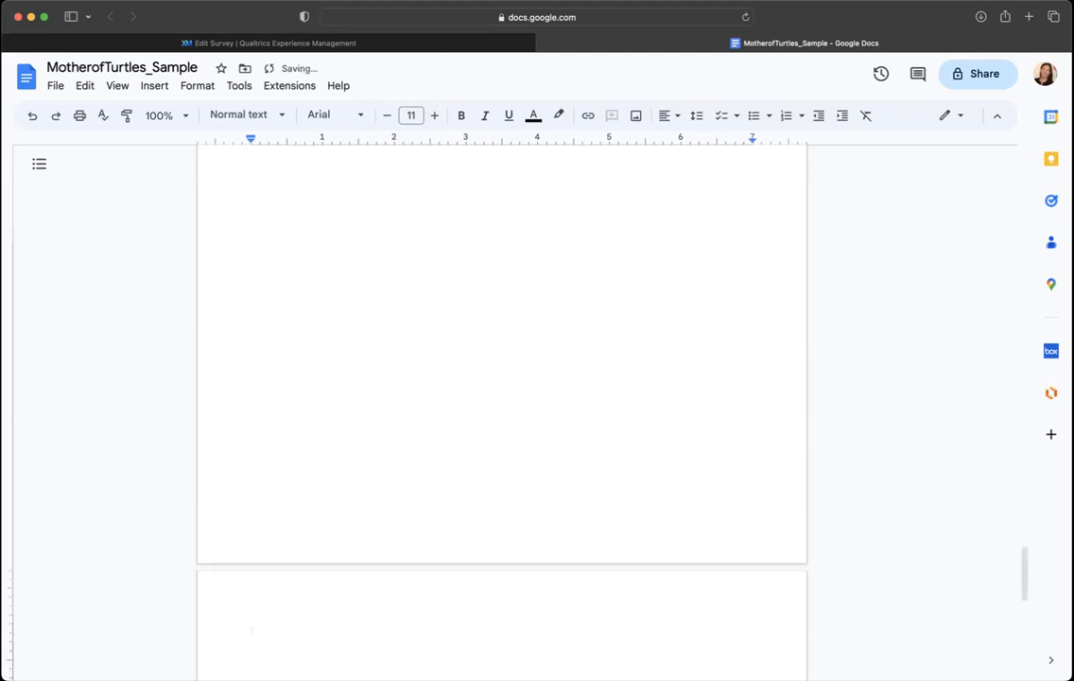
{"action": "type", "text": "Append"}
{"action": "type", "text": "ix F"}
Enter 'Appendix F', 'Figure 1' and 'Title' on separate lines of the final page
{"action": "key", "text": "Return"}
{"action": "type", "text": "Figure"}
{"action": "key", "text": "Return"}
{"action": "key", "text": "BackSpace"}
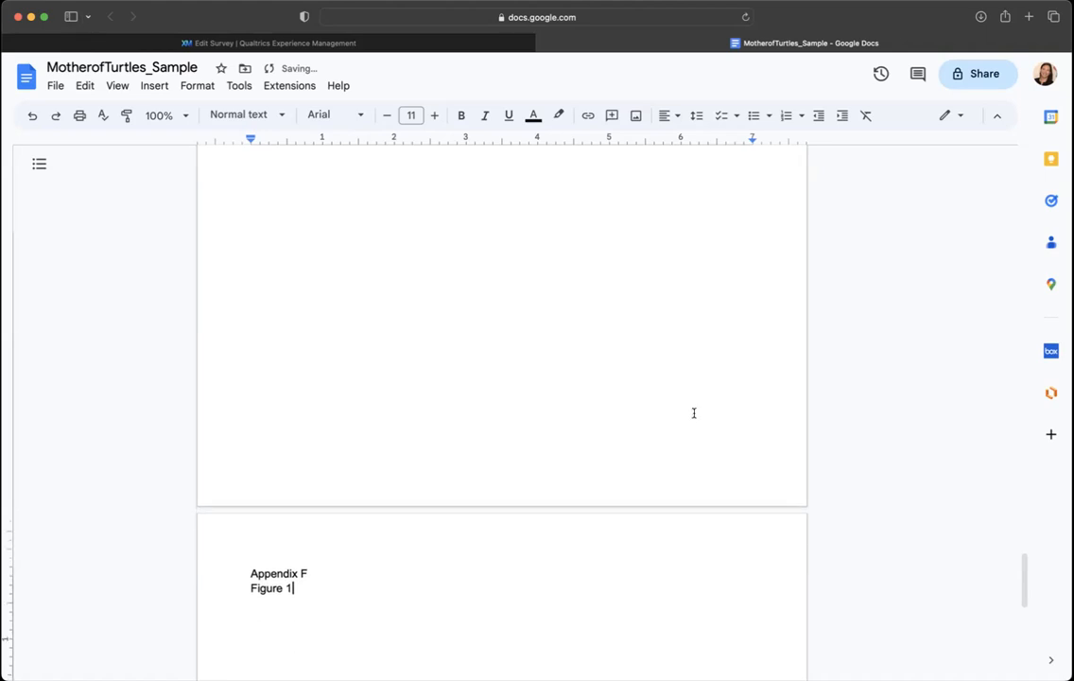
{"action": "scroll", "coordinate": [303, 549], "scroll_direction": "down", "scroll_amount": 3}
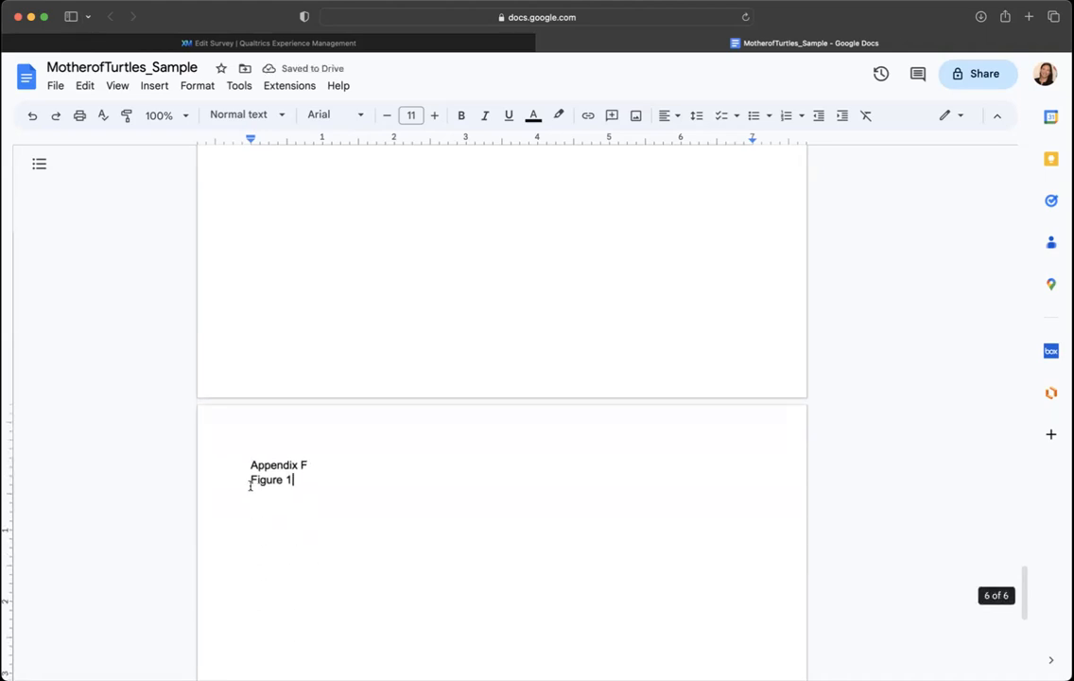
{"action": "left_click_drag", "start_coordinate": [249, 480], "coordinate": [333, 495]}
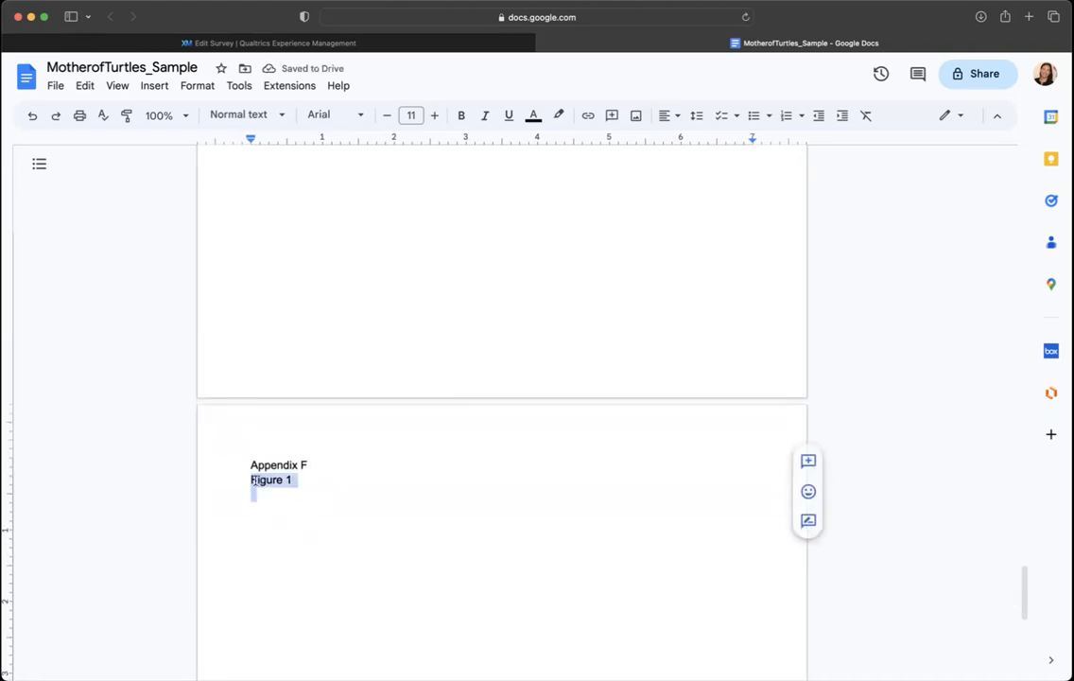
{"action": "left_click", "coordinate": [257, 504]}
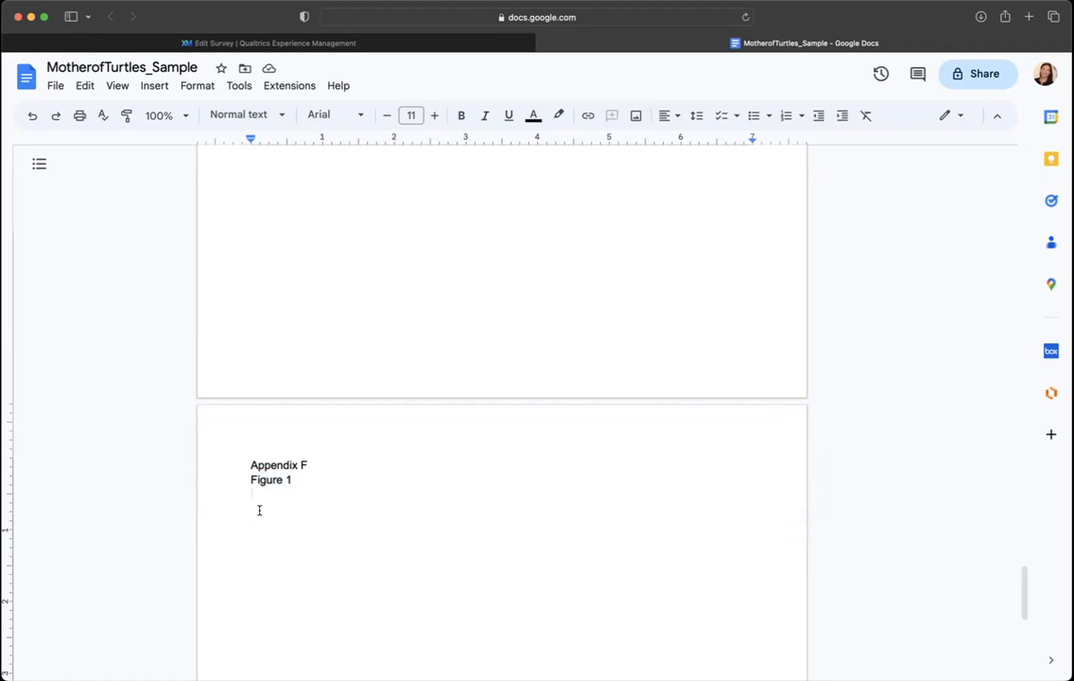
{"action": "type", "text": "Title"}
Bold and center 'Appendix F' and bold the 'Figure 1' line
{"action": "left_click_drag", "start_coordinate": [249, 464], "coordinate": [312, 465]}
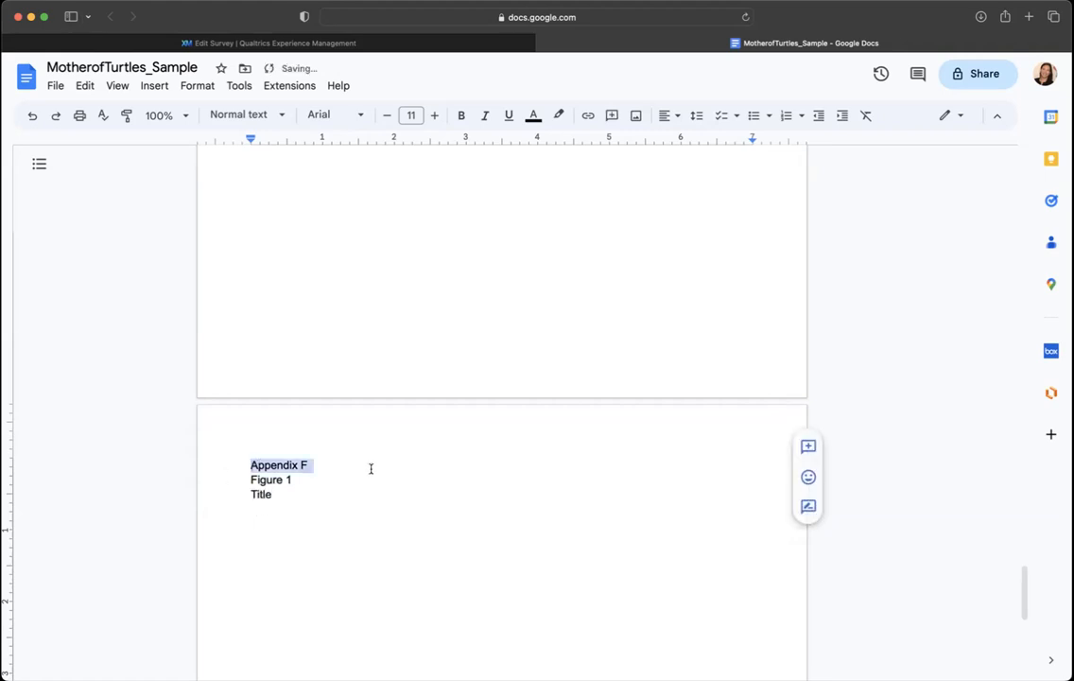
{"action": "key", "text": "super+b"}
{"action": "left_click", "coordinate": [671, 114]}
{"action": "left_click", "coordinate": [693, 142]}
{"action": "left_click", "coordinate": [279, 477]}
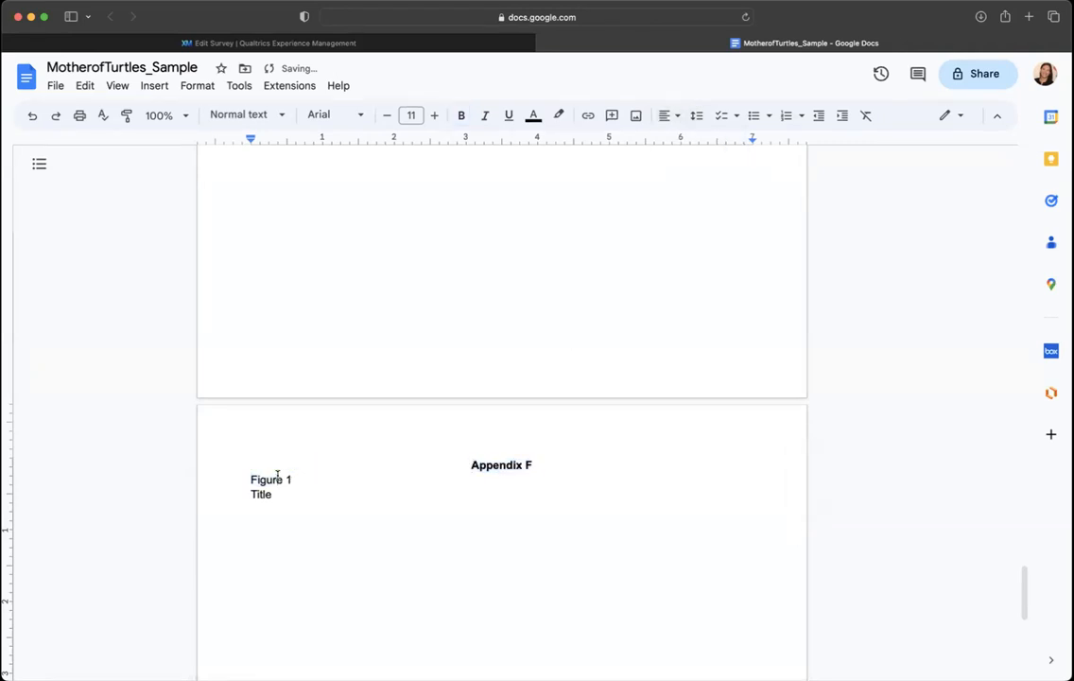
{"action": "triple_click", "coordinate": [278, 475]}
{"action": "key", "text": "super+b"}
{"action": "left_click", "coordinate": [303, 493]}
{"action": "scroll", "coordinate": [585, 557], "scroll_direction": "up", "scroll_amount": 15}
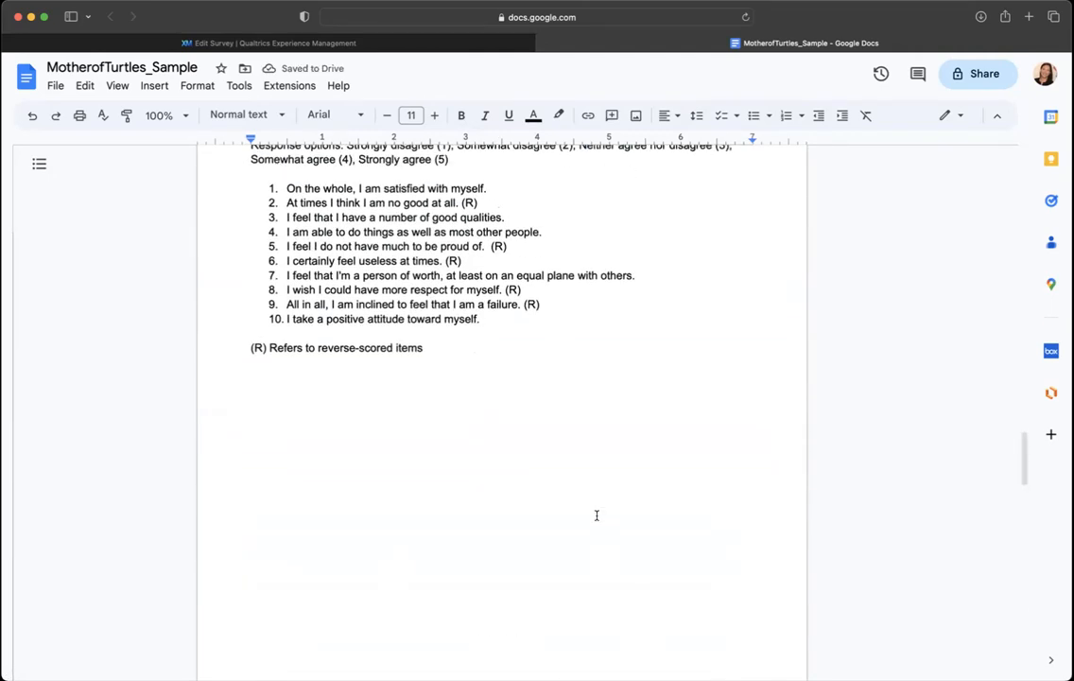
Set the whole document to double line spacing in Times New Roman
{"action": "key", "text": "super+a"}
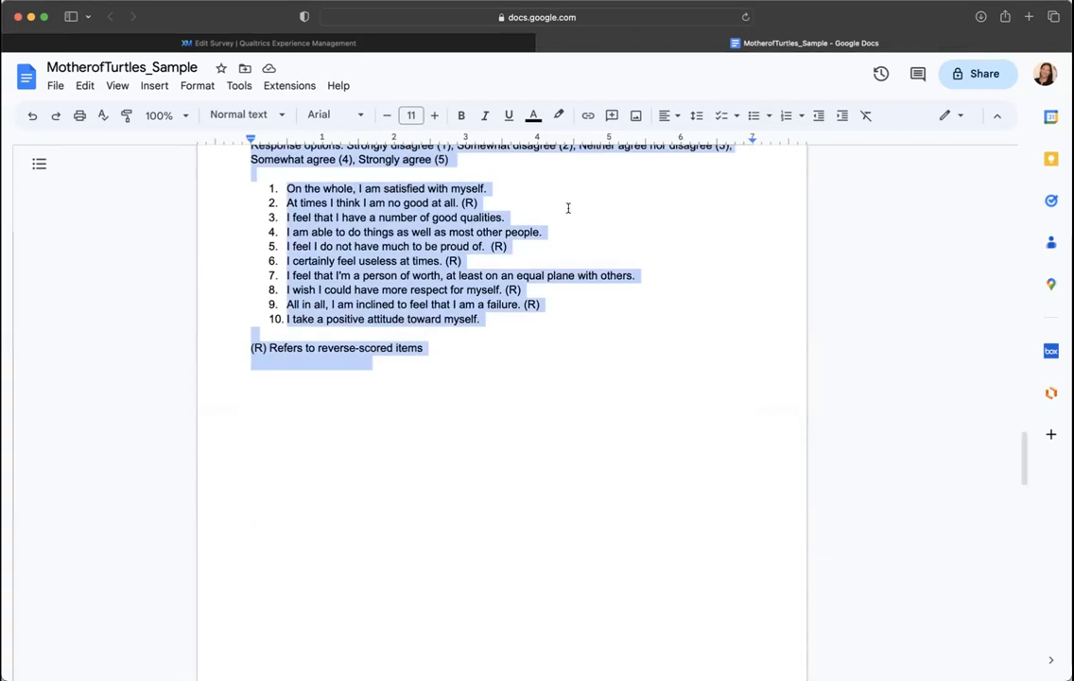
{"action": "left_click", "coordinate": [697, 116]}
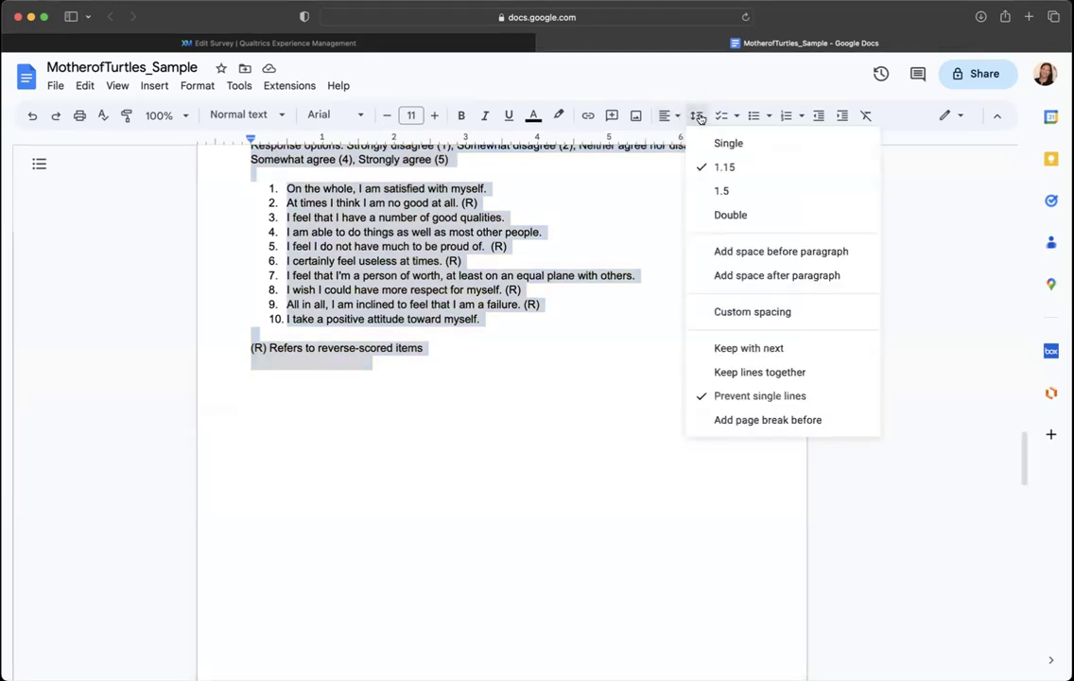
{"action": "left_click", "coordinate": [730, 215]}
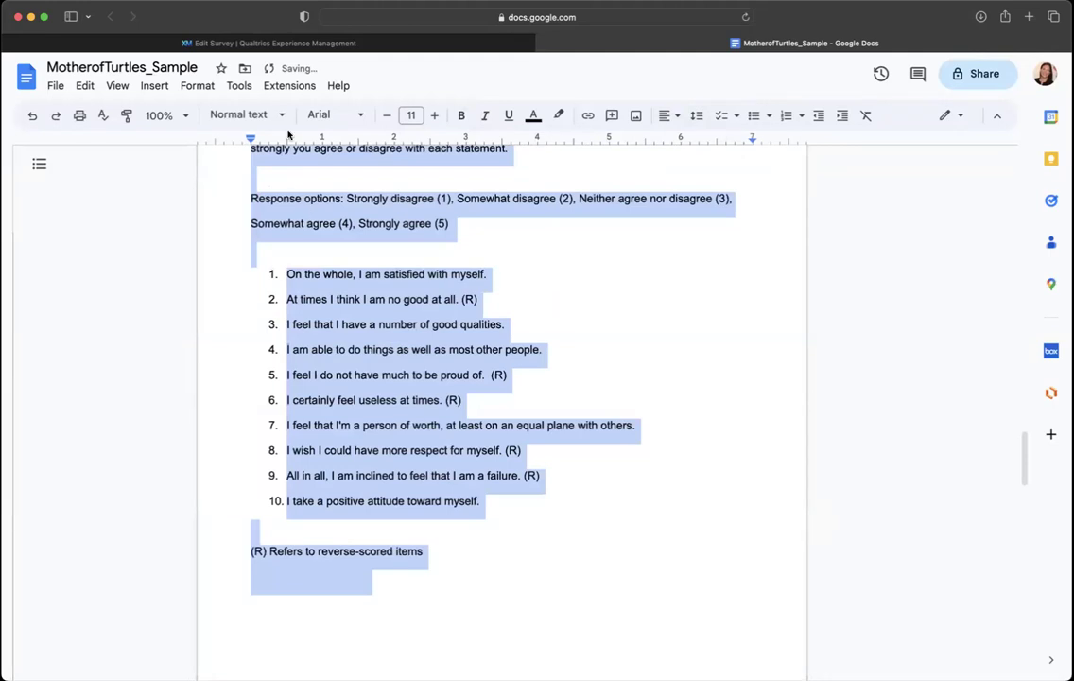
{"action": "left_click", "coordinate": [360, 114]}
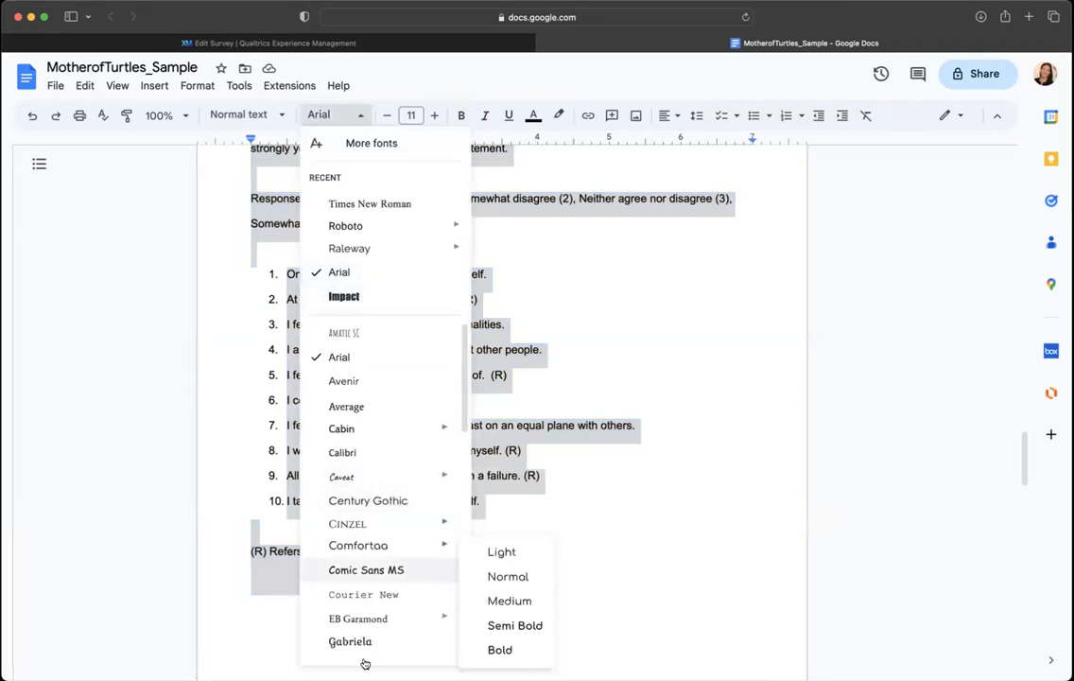
{"action": "left_click", "coordinate": [370, 203]}
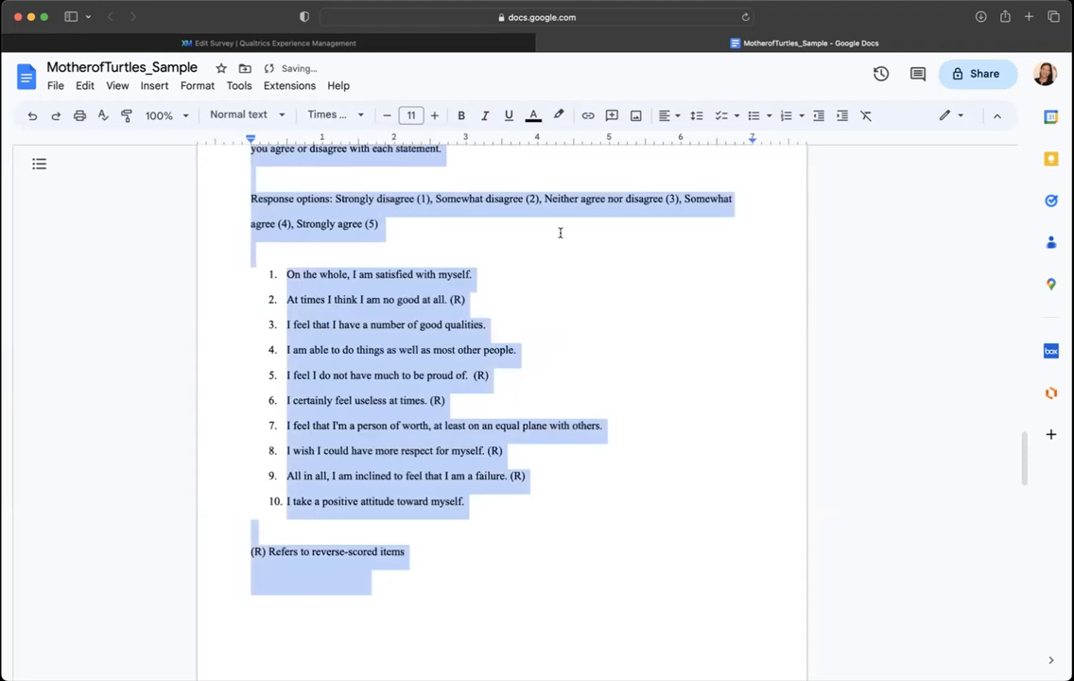
{"action": "left_click", "coordinate": [382, 223]}
{"action": "scroll", "coordinate": [567, 314], "scroll_direction": "up", "scroll_amount": 5}
{"action": "scroll", "coordinate": [567, 314], "scroll_direction": "up", "scroll_amount": 5}
{"action": "scroll", "coordinate": [567, 314], "scroll_direction": "up", "scroll_amount": 5}
{"action": "scroll", "coordinate": [567, 314], "scroll_direction": "up", "scroll_amount": 5}
{"action": "scroll", "coordinate": [566, 314], "scroll_direction": "up", "scroll_amount": 5}
{"action": "scroll", "coordinate": [527, 253], "scroll_direction": "down", "scroll_amount": 3}
{"action": "scroll", "coordinate": [527, 253], "scroll_direction": "down", "scroll_amount": 2}
{"action": "scroll", "coordinate": [527, 253], "scroll_direction": "down", "scroll_amount": 8}
{"action": "scroll", "coordinate": [527, 253], "scroll_direction": "down", "scroll_amount": 3}
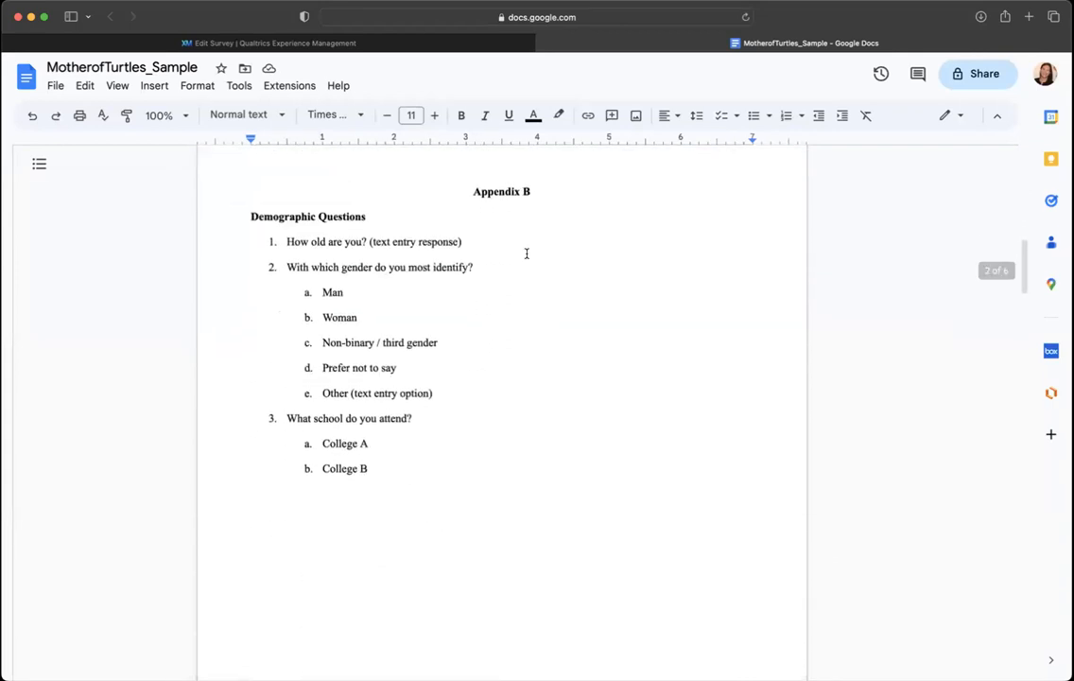
{"action": "scroll", "coordinate": [526, 253], "scroll_direction": "down", "scroll_amount": 2}
{"action": "scroll", "coordinate": [449, 226], "scroll_direction": "up", "scroll_amount": 8}
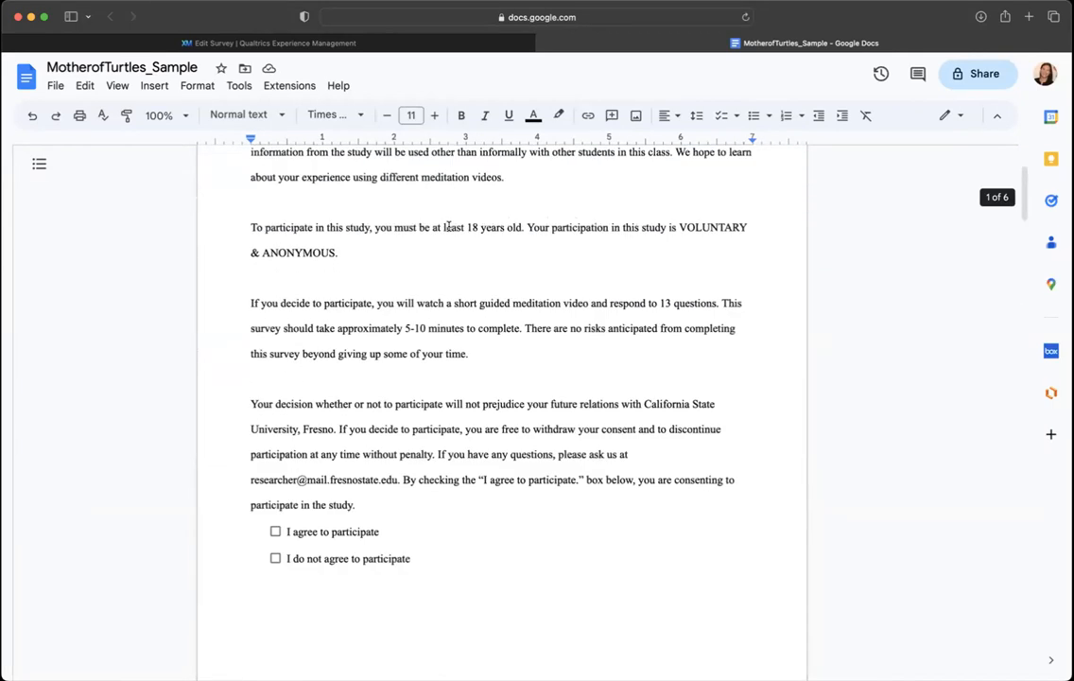
{"action": "scroll", "coordinate": [449, 226], "scroll_direction": "up", "scroll_amount": 4}
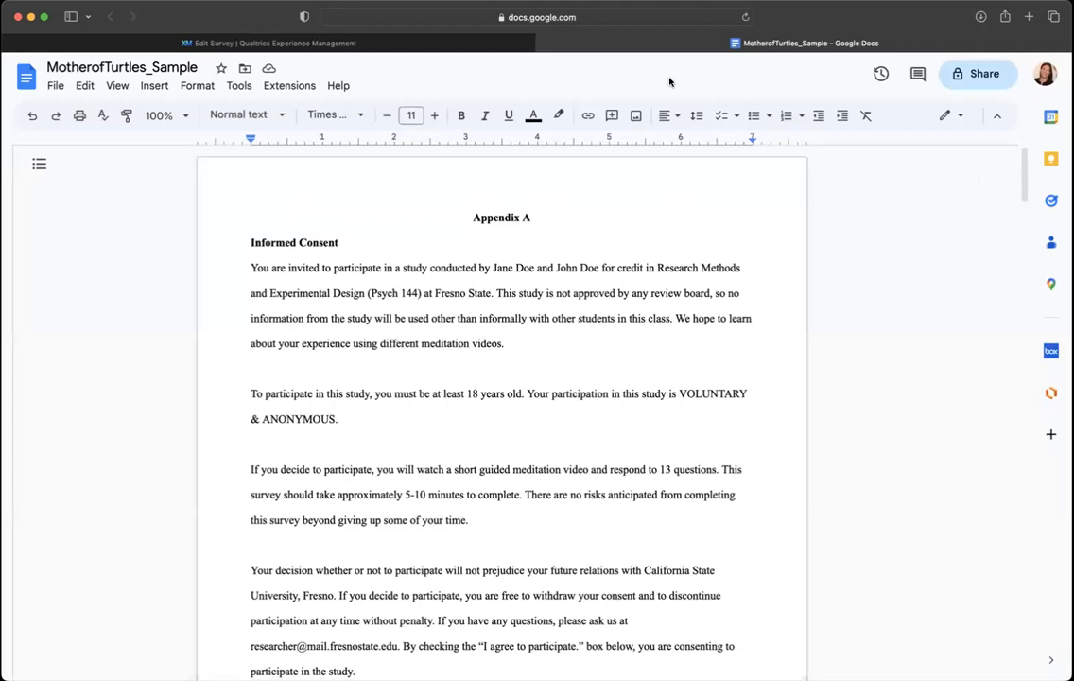